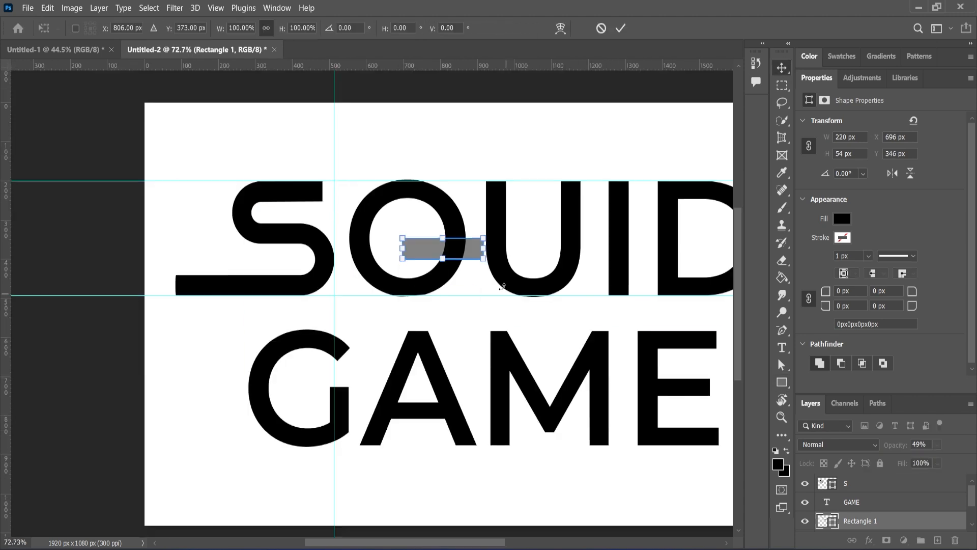
Rotate the semi-transparent rectangle into a diagonal tail for the Q, and stretch the D of the QUID shape wider
drag(465, 262, 439, 259)
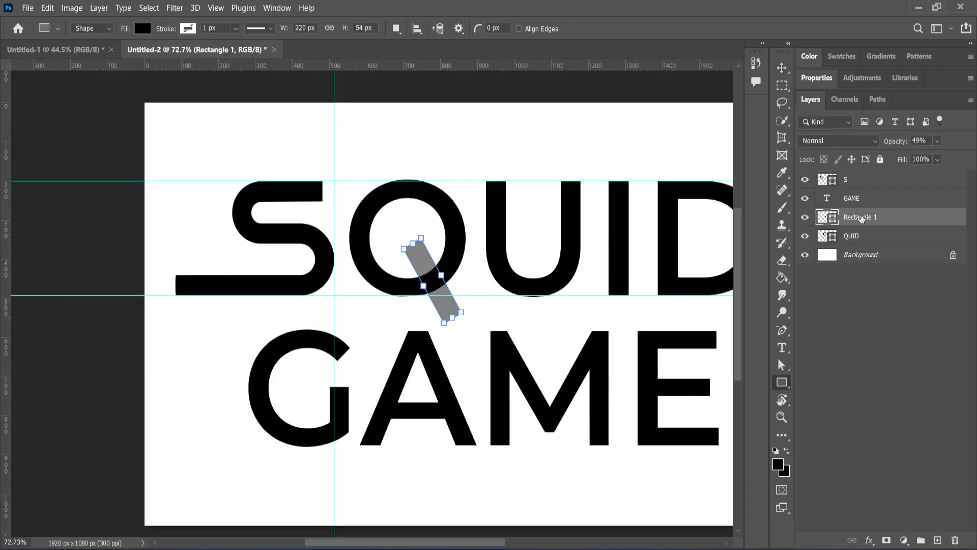
key(v)
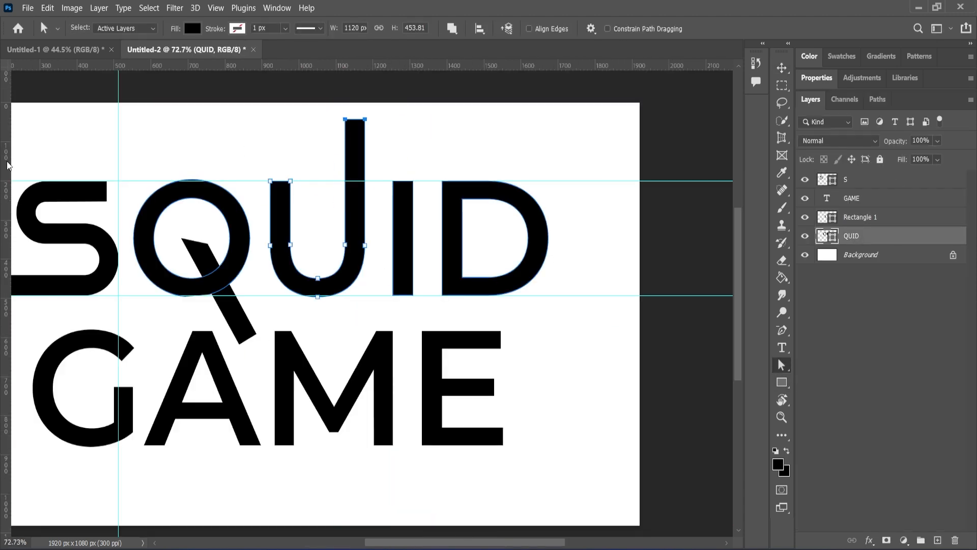
drag(550, 245, 596, 247)
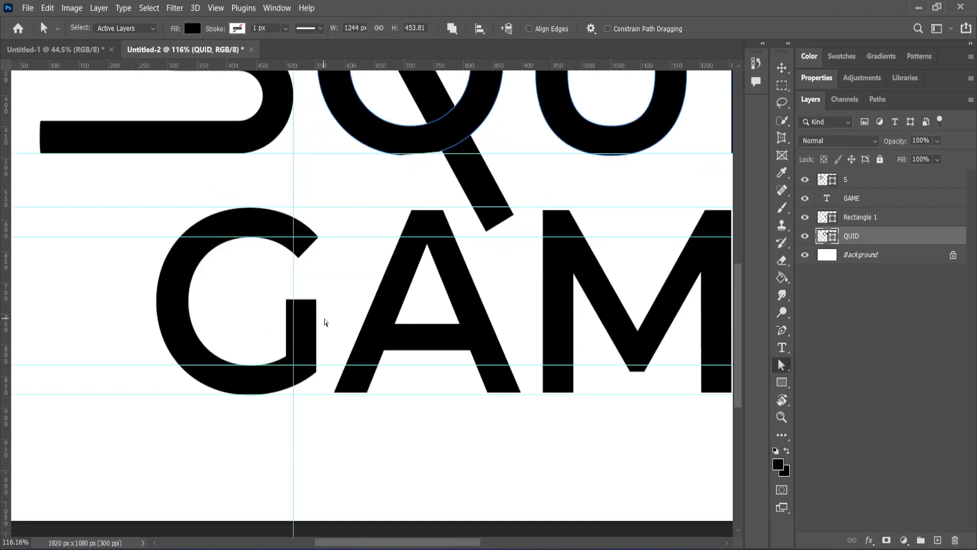
Convert the GAME text layer to a shape and extend the G's upper arm horizontally by moving its end points
right_click(852, 198)
click(850, 270)
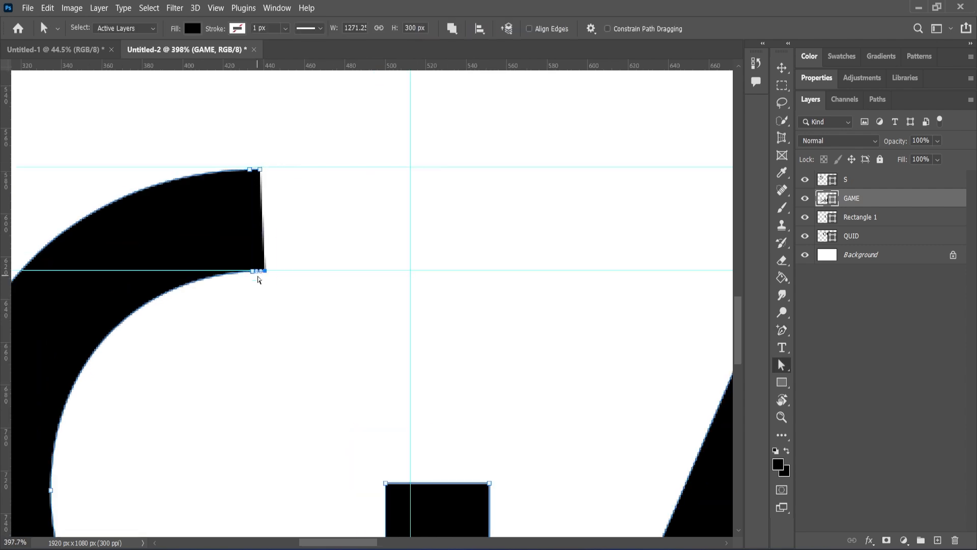
drag(259, 273, 414, 273)
drag(400, 224, 436, 224)
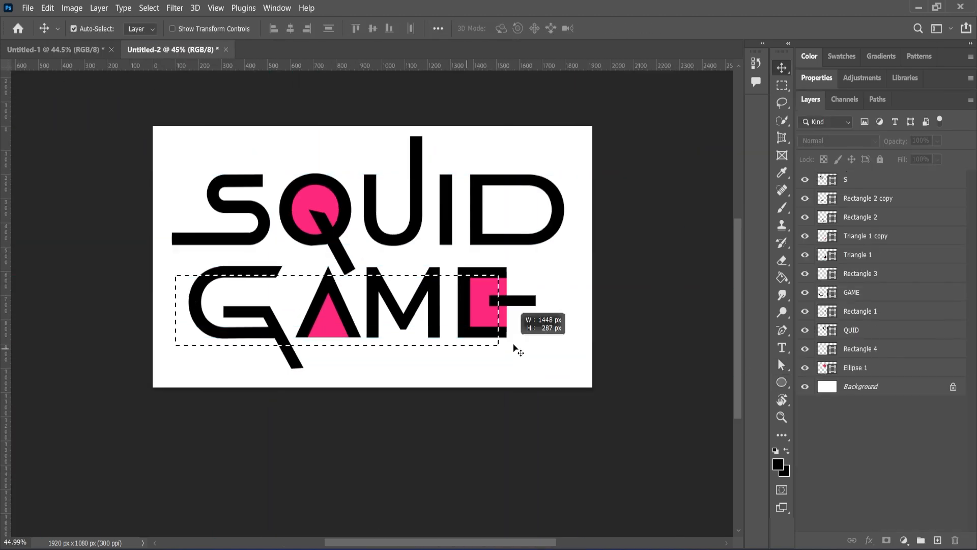
drag(514, 349, 517, 351)
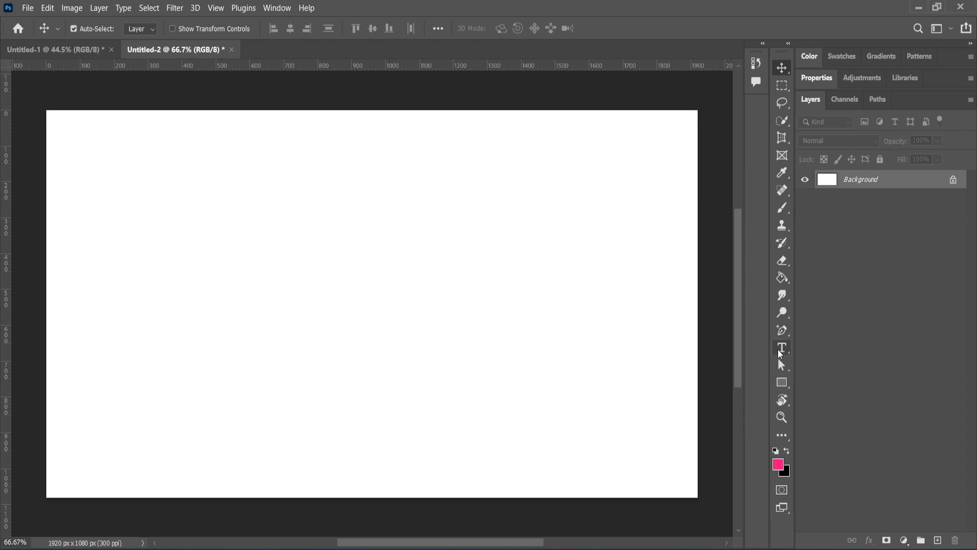
Set the Horizontal Type tool's text color to black, hex 000000
click(781, 350)
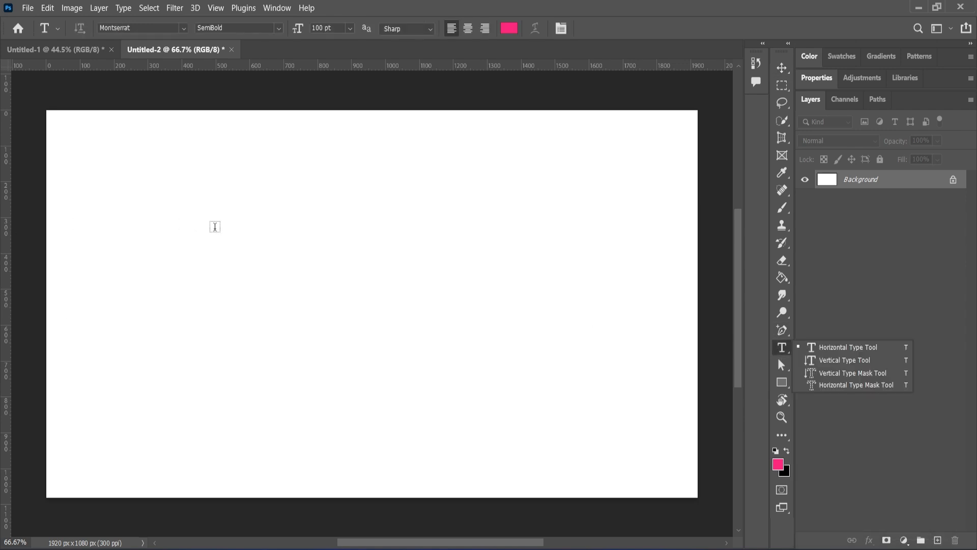
click(825, 347)
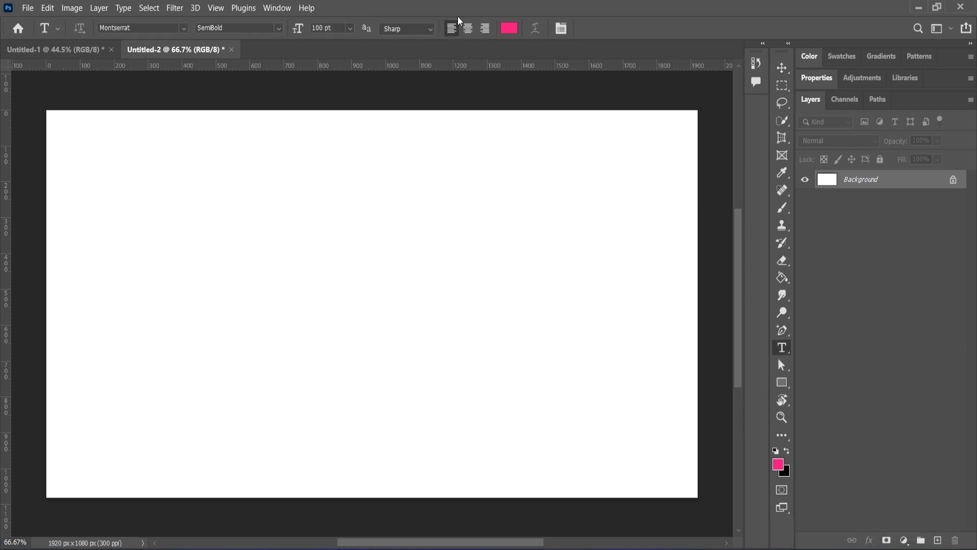
click(509, 29)
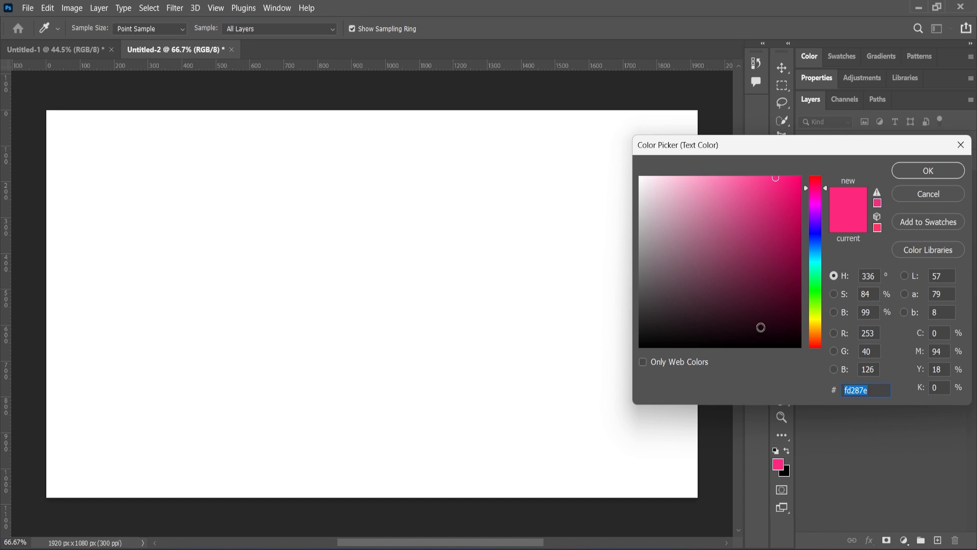
text(000000)
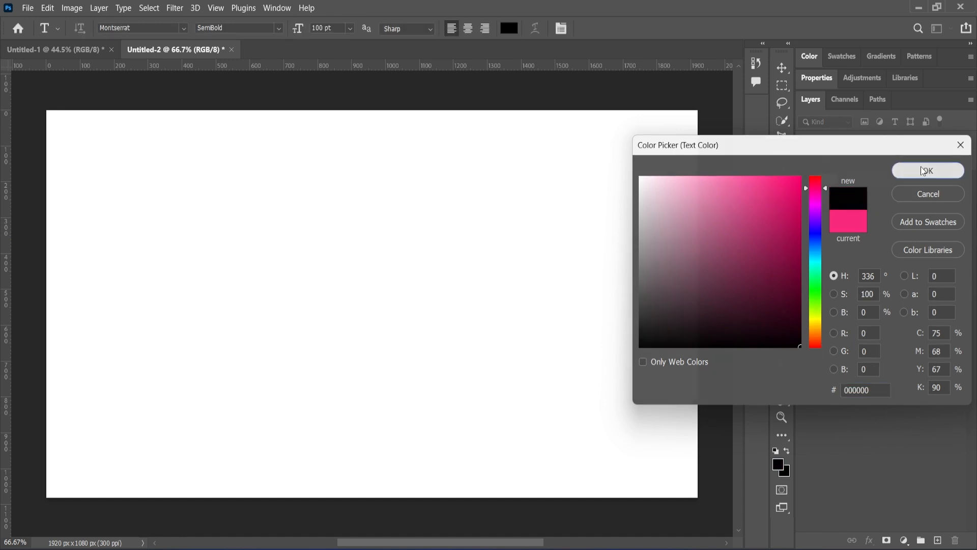
click(928, 170)
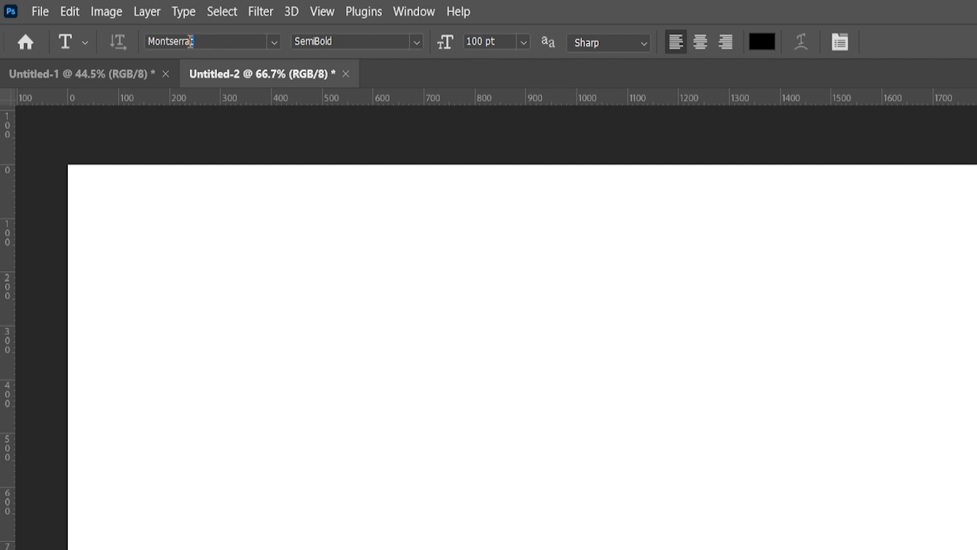
Add the text QUID in Montserrat SemiBold at 100 pt and place it in the upper half of the canvas
drag(190, 41, 142, 40)
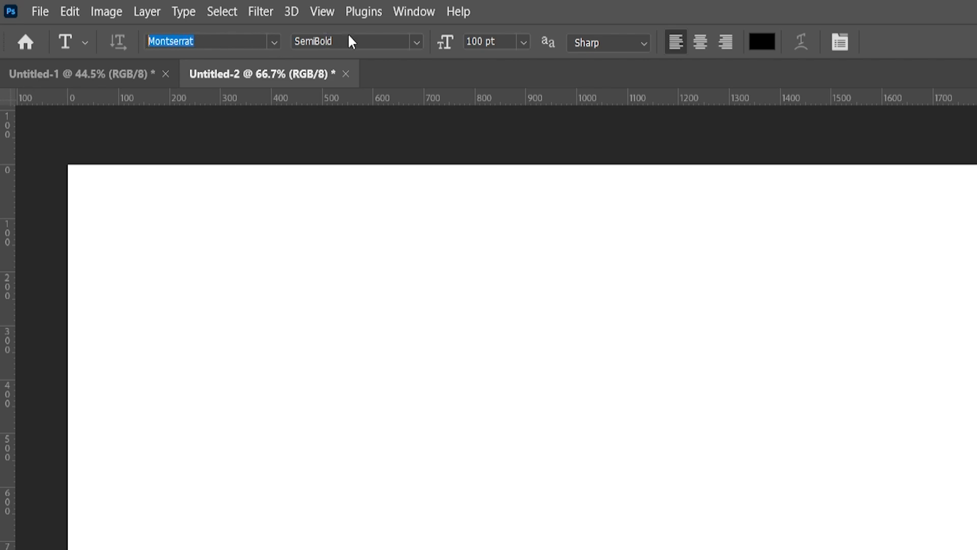
drag(353, 41, 290, 42)
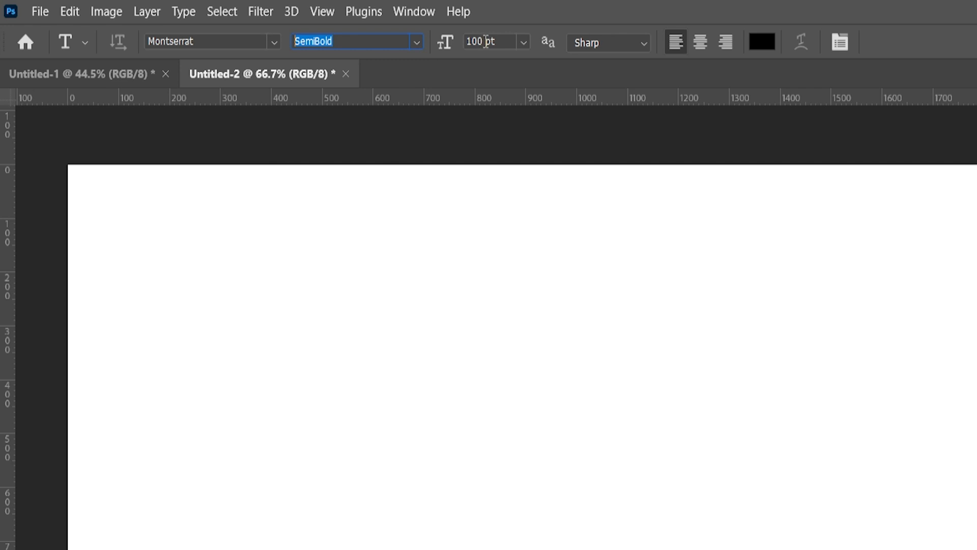
drag(486, 40, 466, 41)
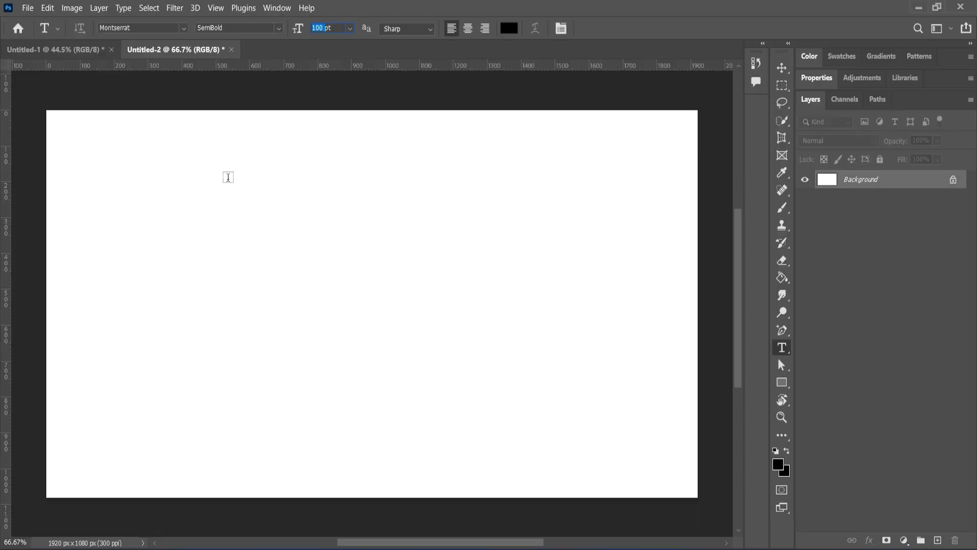
click(340, 265)
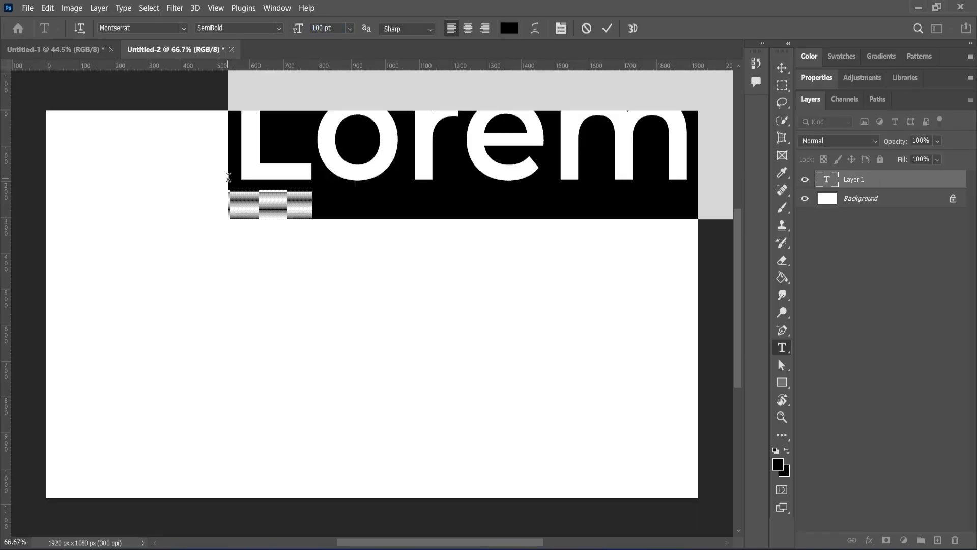
text(Q)
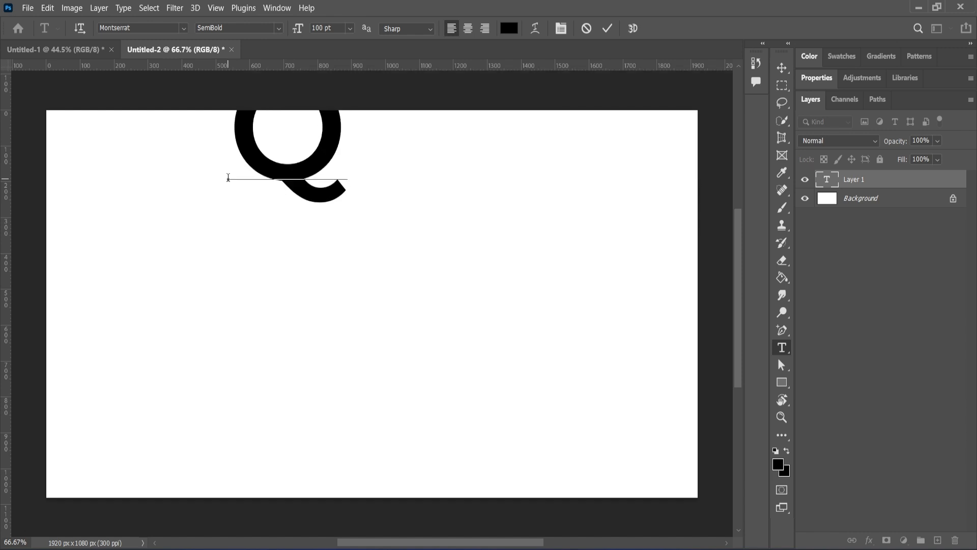
text(UID)
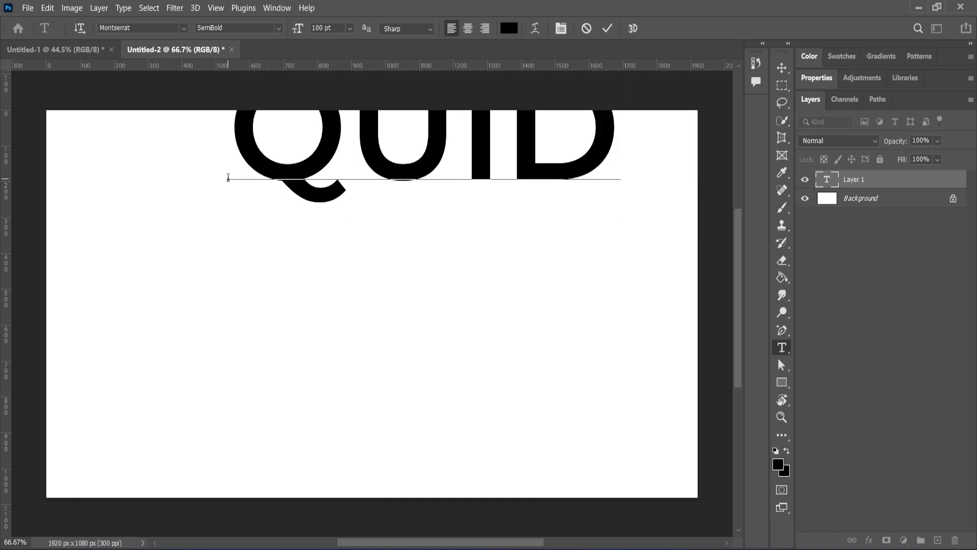
click(607, 28)
click(782, 67)
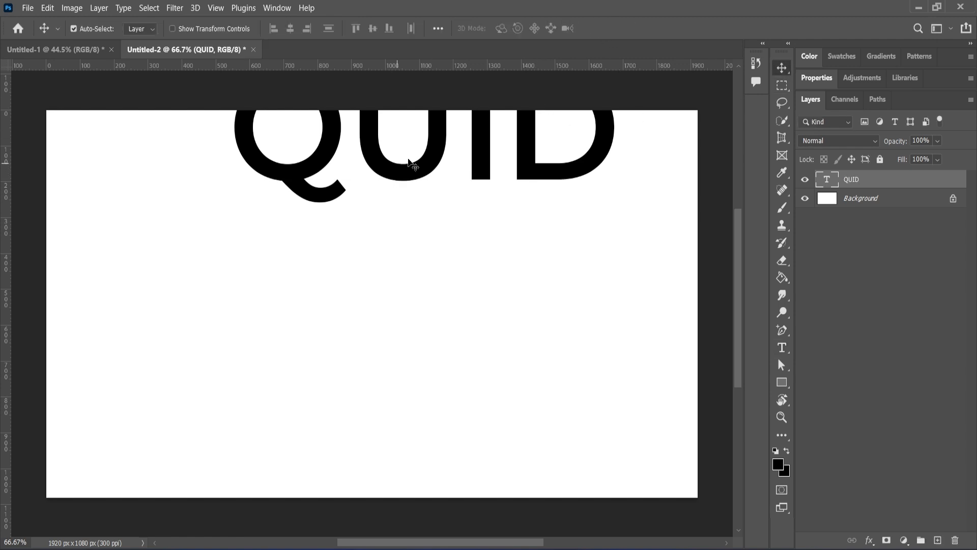
drag(410, 160, 360, 270)
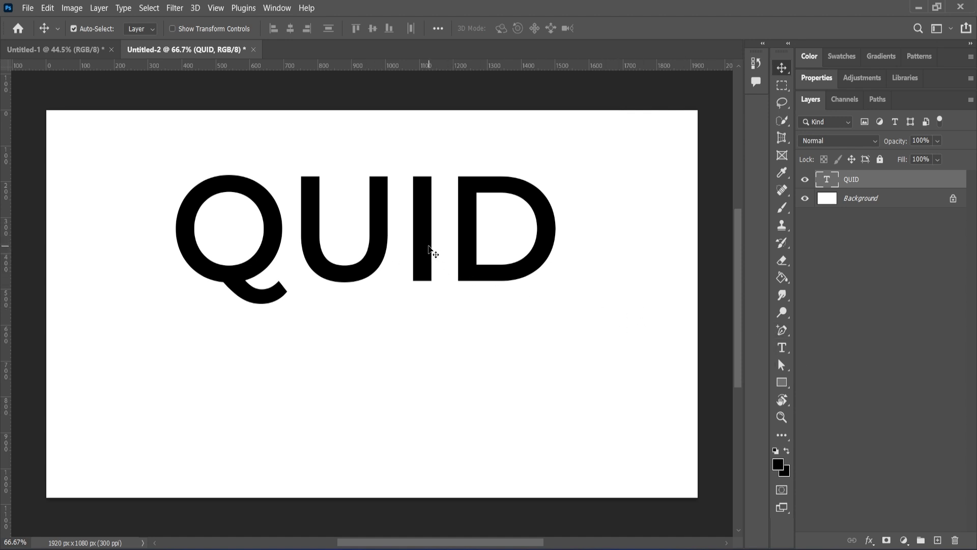
Duplicate the QUID text directly below and turn the copy into GAME, with its left edge aligned to QUID
drag(426, 245, 428, 384)
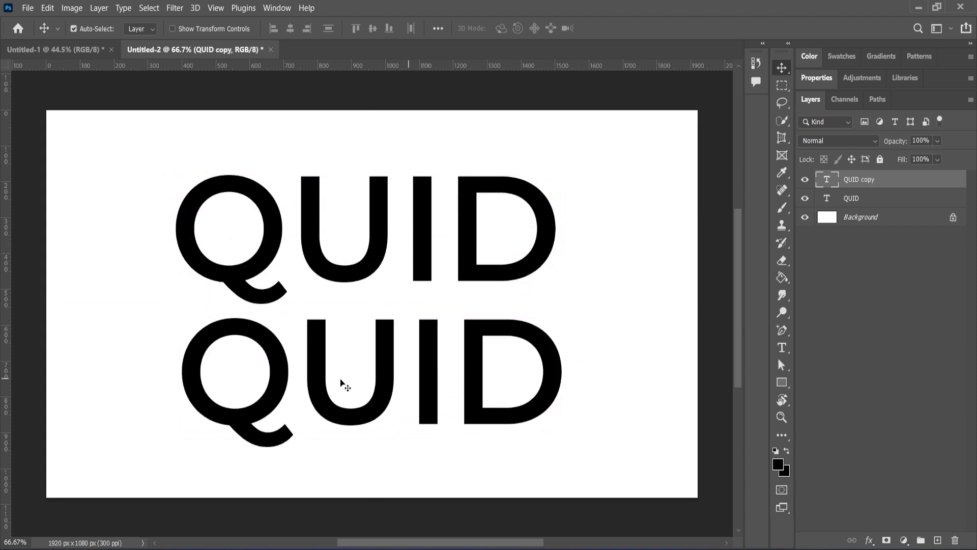
double_click(338, 380)
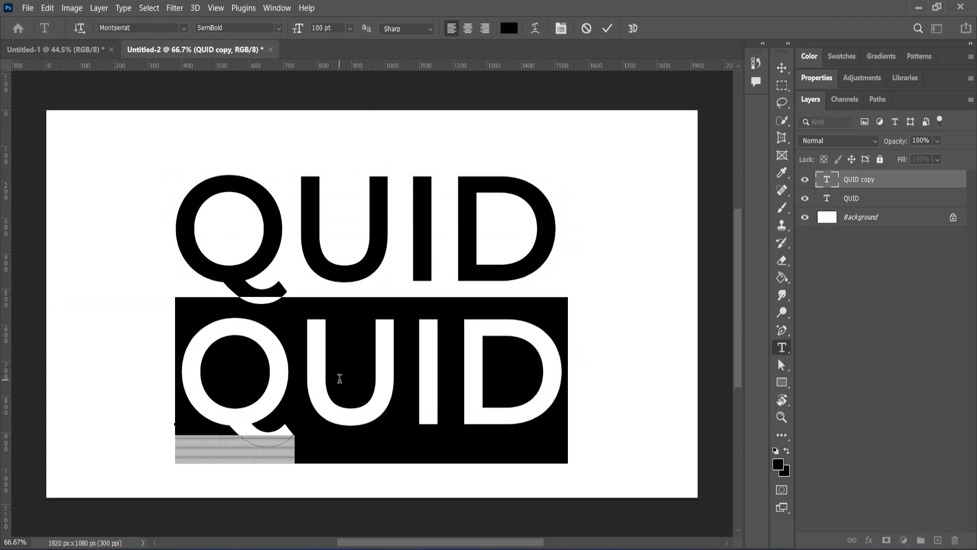
text(GAME)
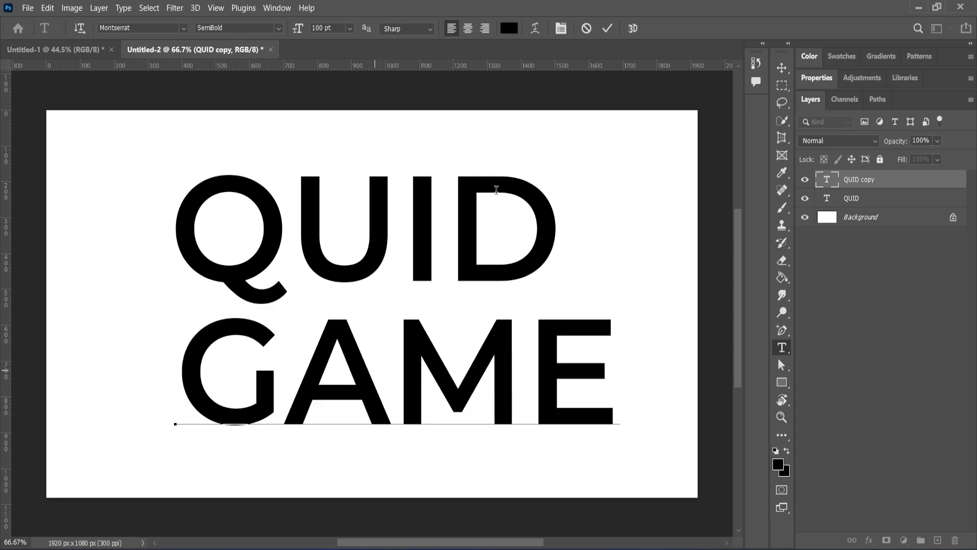
click(608, 28)
key(v)
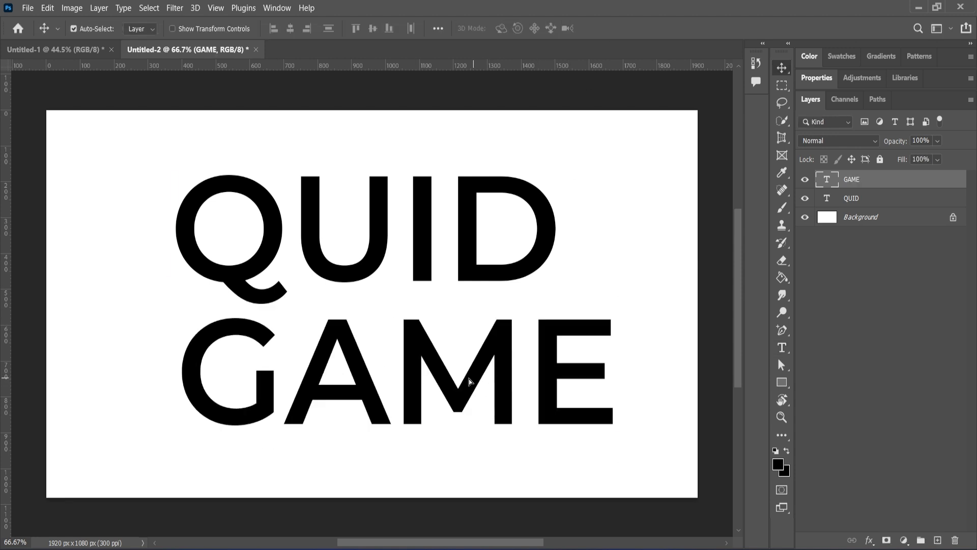
drag(469, 378, 467, 379)
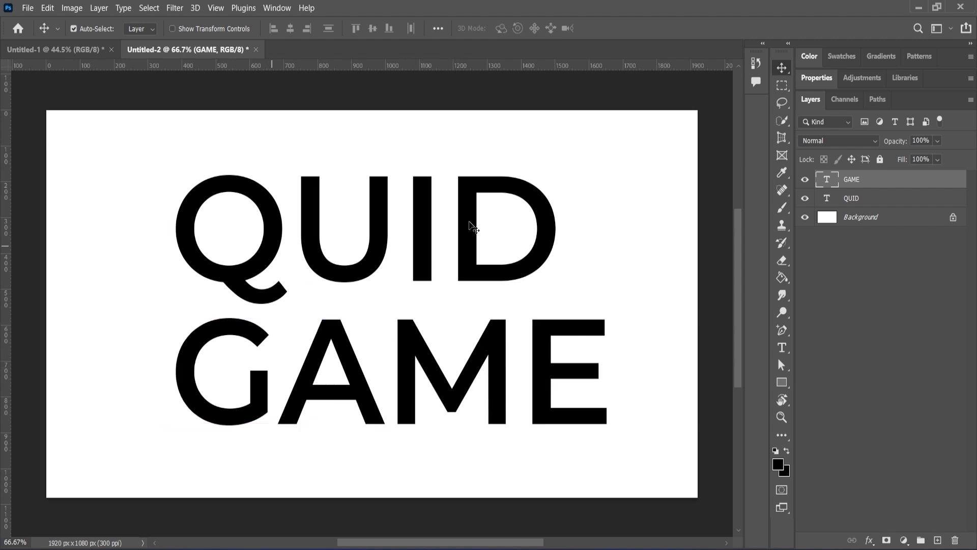
Add the letter S as a separate text layer in the empty area beside QUID
click(782, 351)
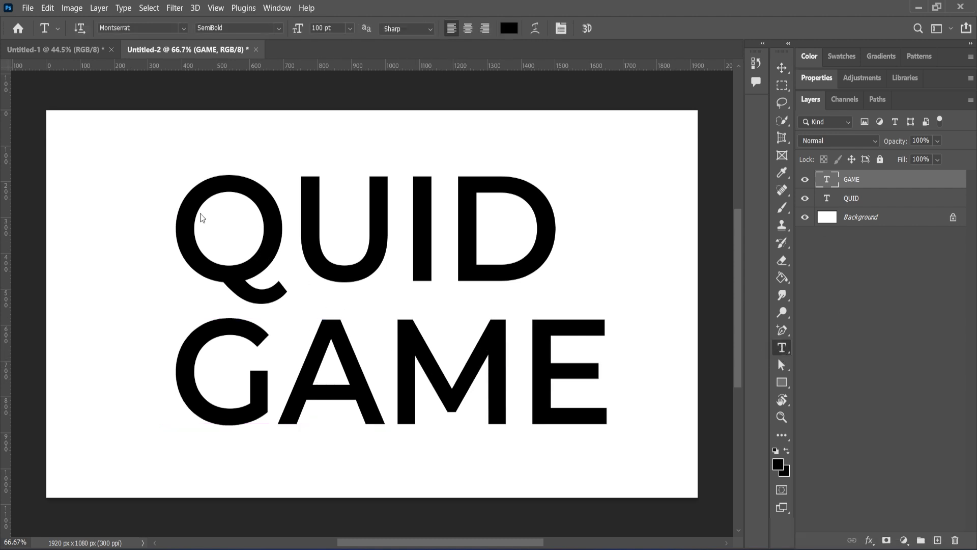
click(77, 213)
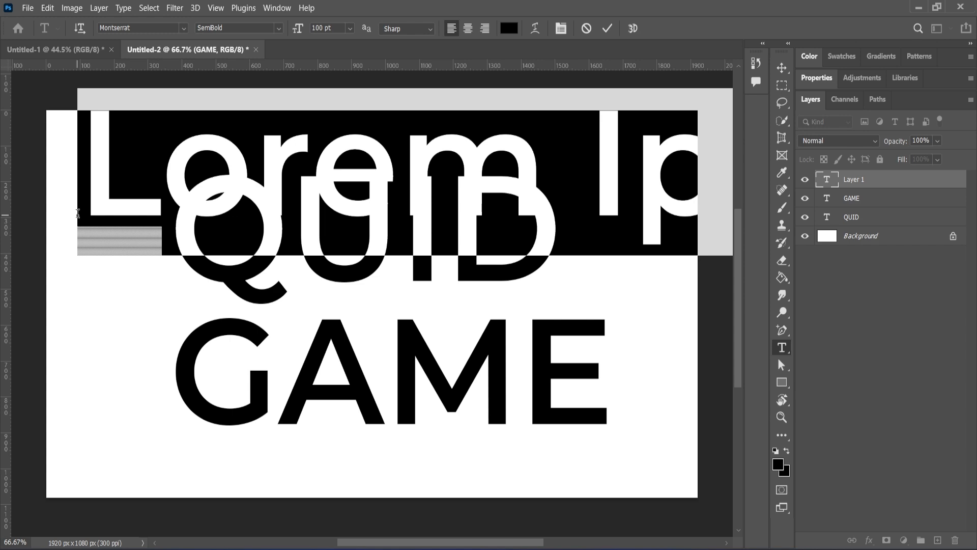
text(S)
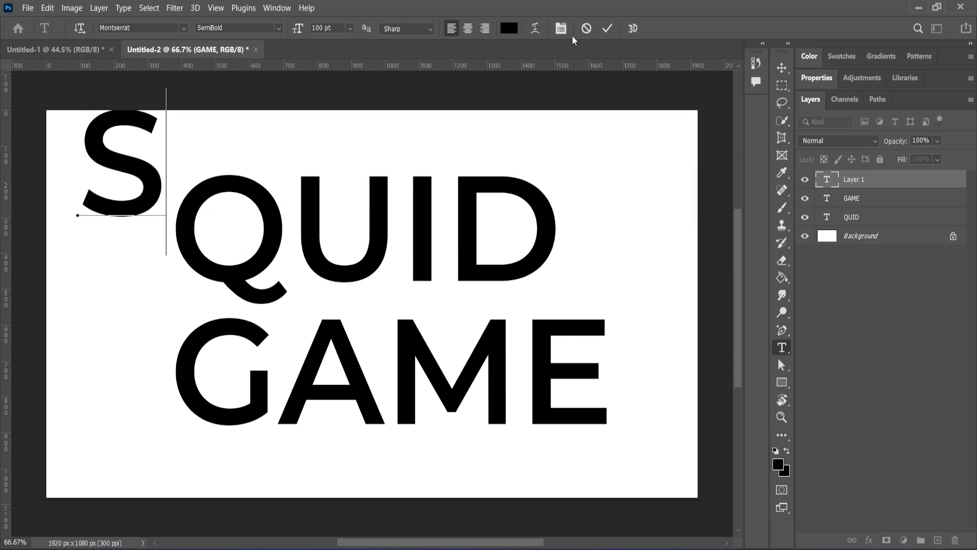
click(603, 30)
Change the font of the letter S to Azonix Regular
double_click(119, 175)
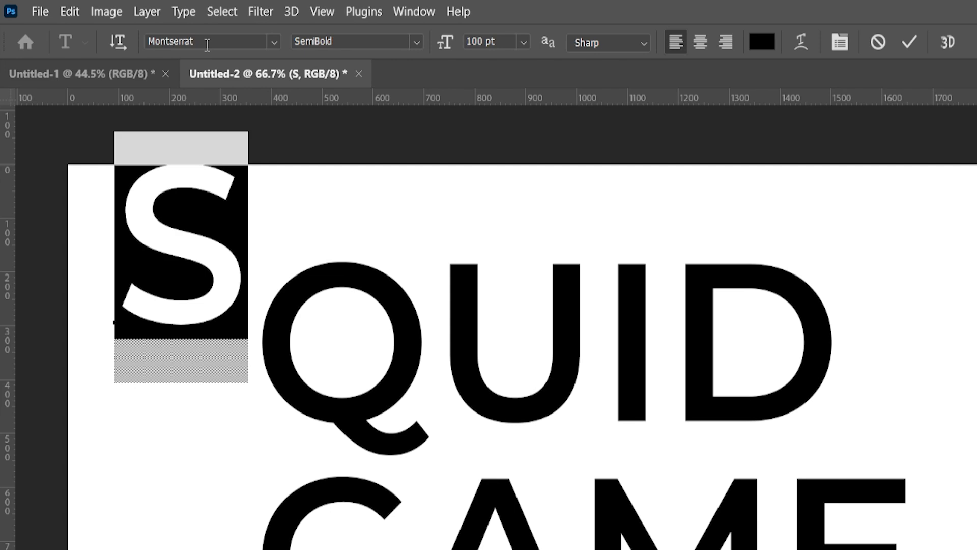
click(207, 44)
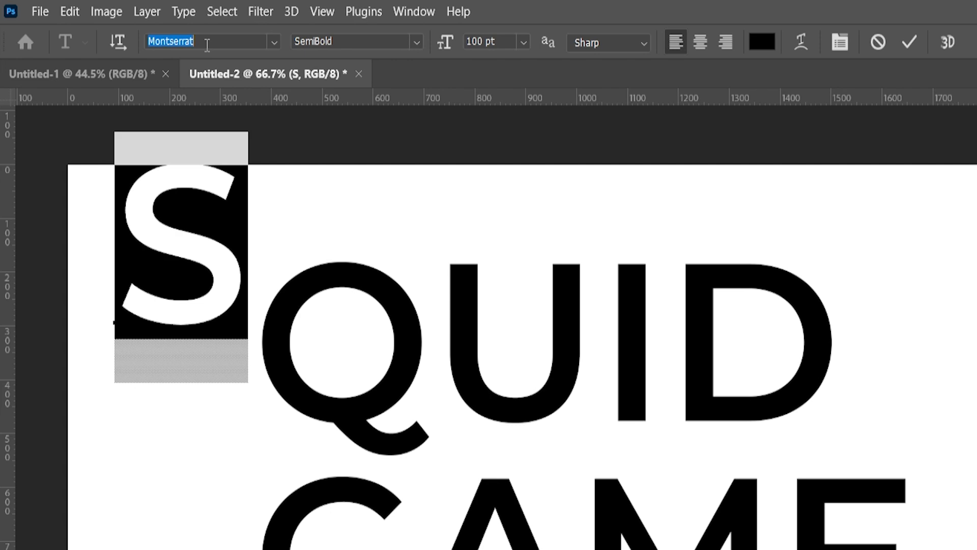
text(AZ)
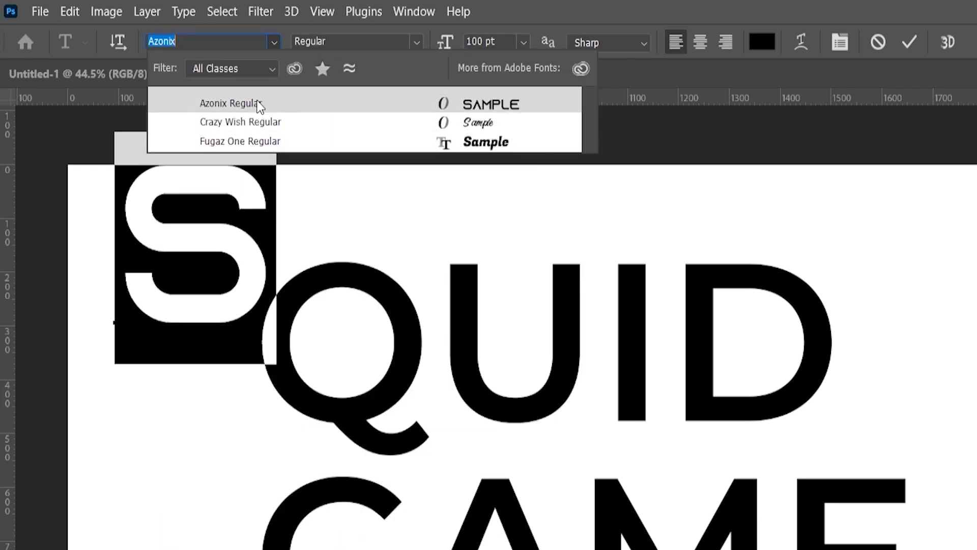
click(258, 105)
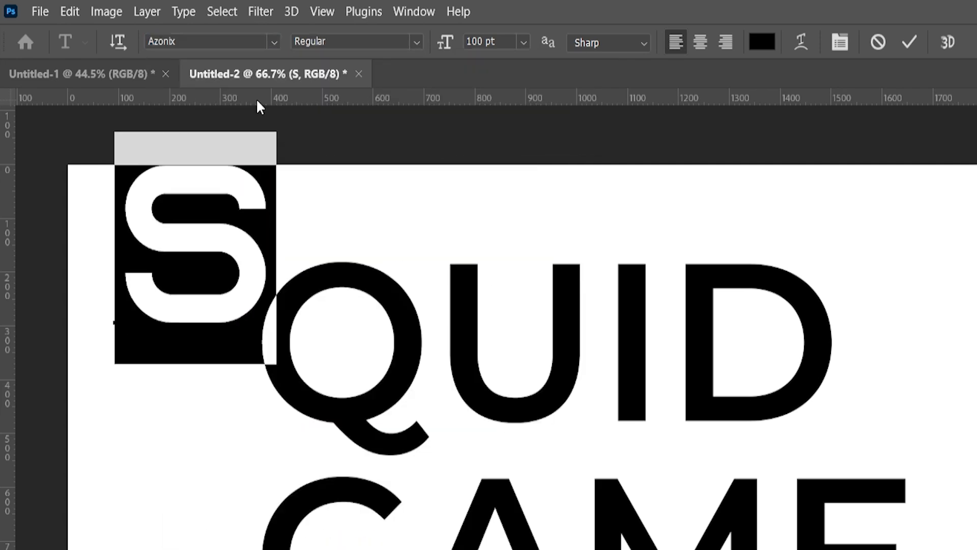
click(903, 41)
Position S directly before QUID on the same line to spell SQUID, and shift GAME left beneath it
key(v)
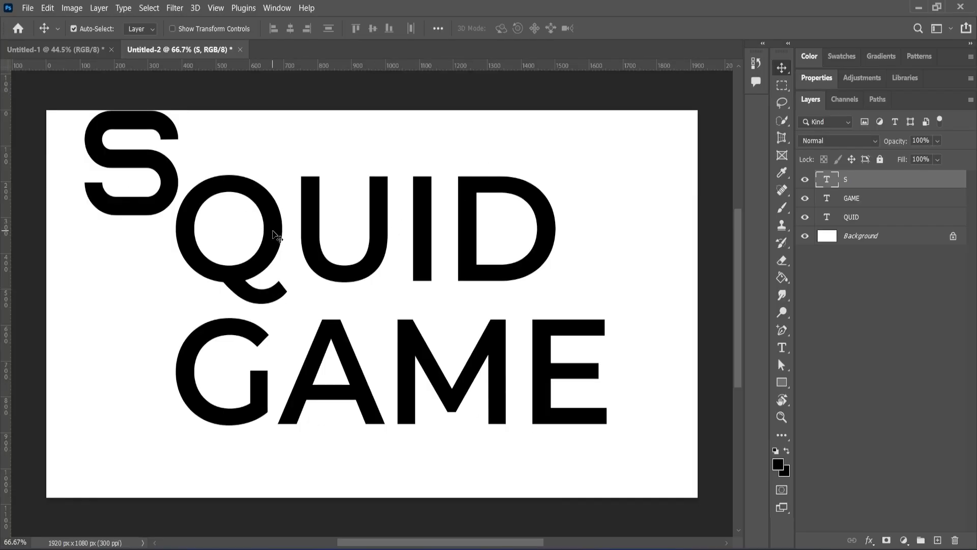
drag(273, 232, 332, 237)
drag(125, 169, 203, 253)
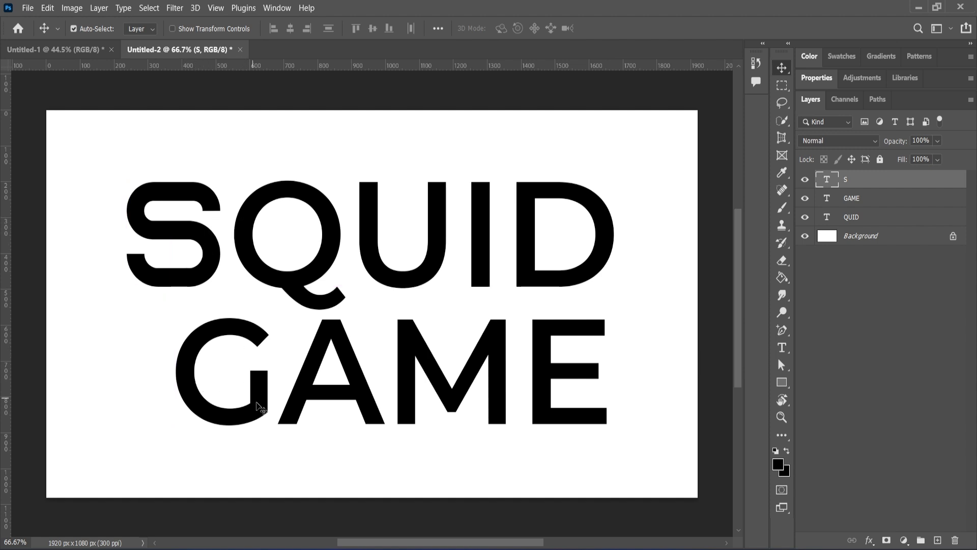
drag(256, 402, 220, 400)
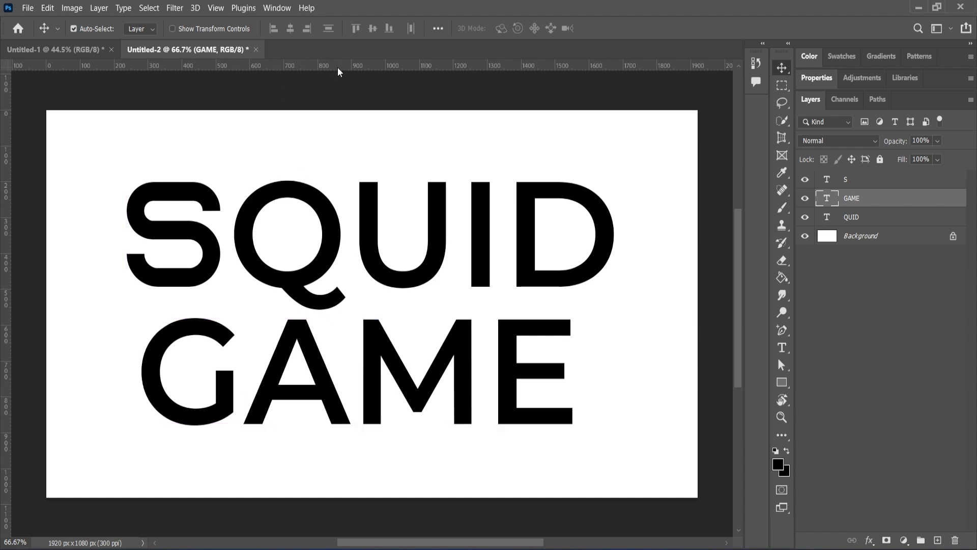
Place horizontal guides along the flat top and the baseline of the SQUID lettering, aligned to the S's edges
drag(338, 68, 351, 181)
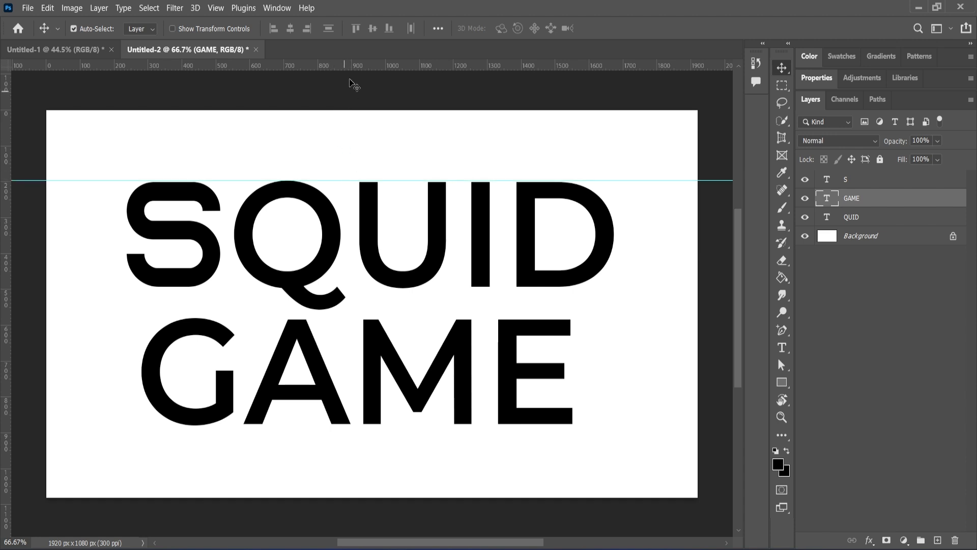
drag(364, 62, 385, 287)
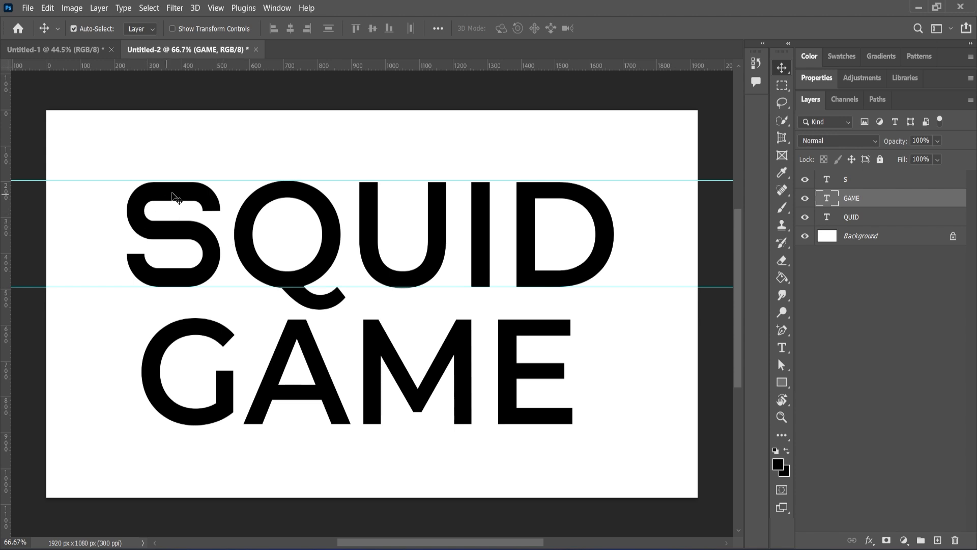
scroll(189, 192, up, 5)
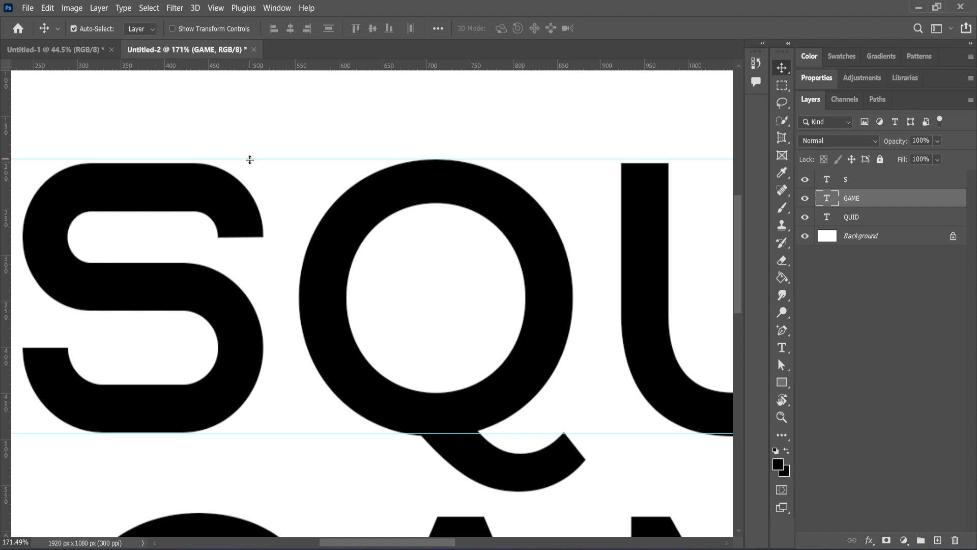
drag(248, 158, 250, 163)
scroll(294, 221, down, 3)
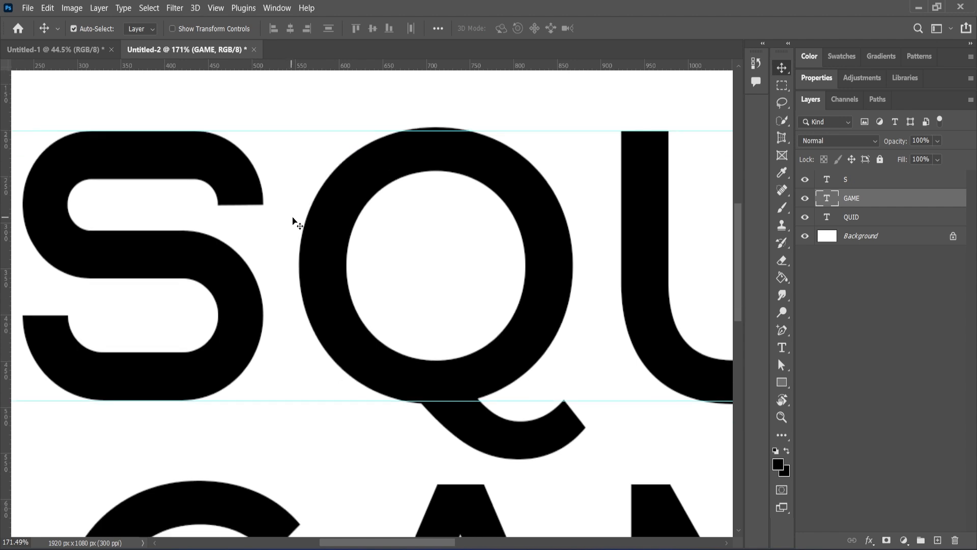
scroll(289, 220, down, 4)
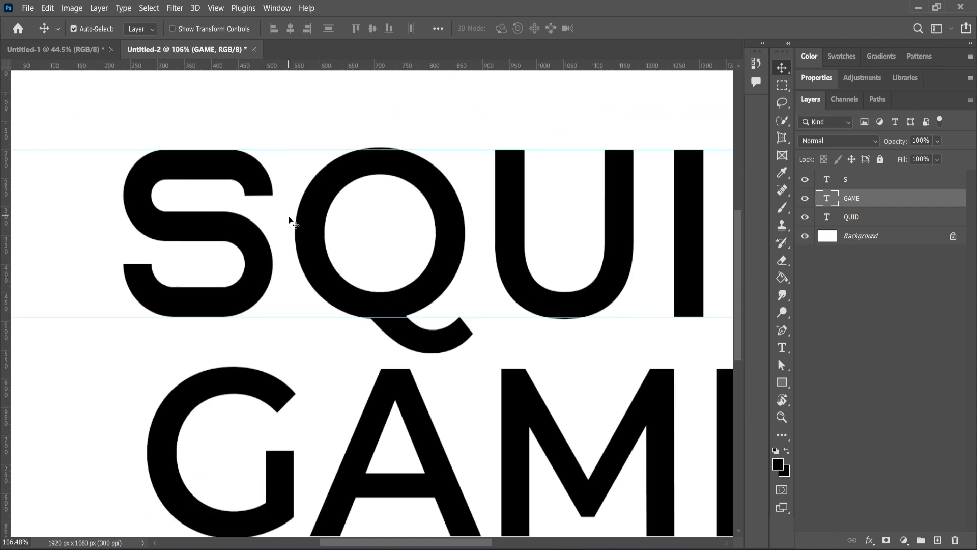
Create a work path from the S text layer and convert the layer to a shape
click(190, 183)
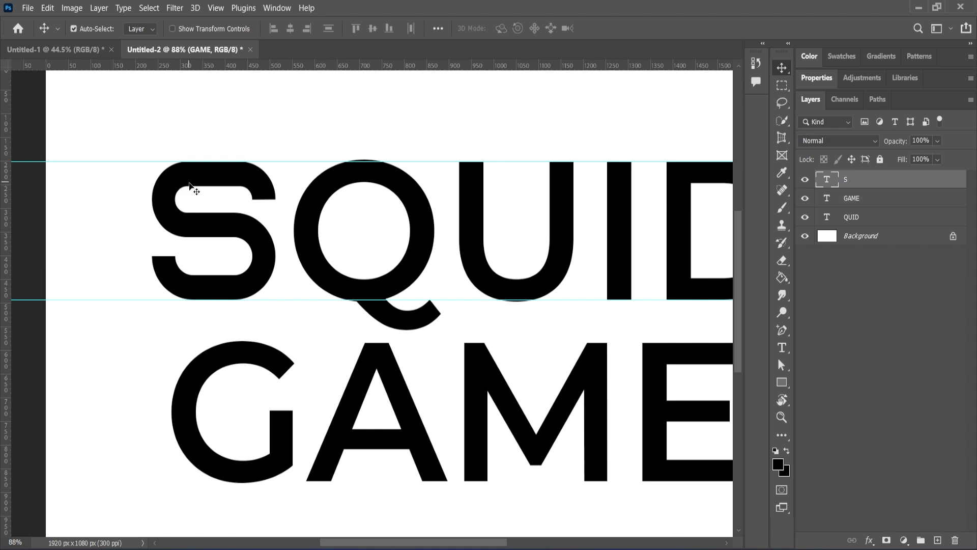
right_click(904, 181)
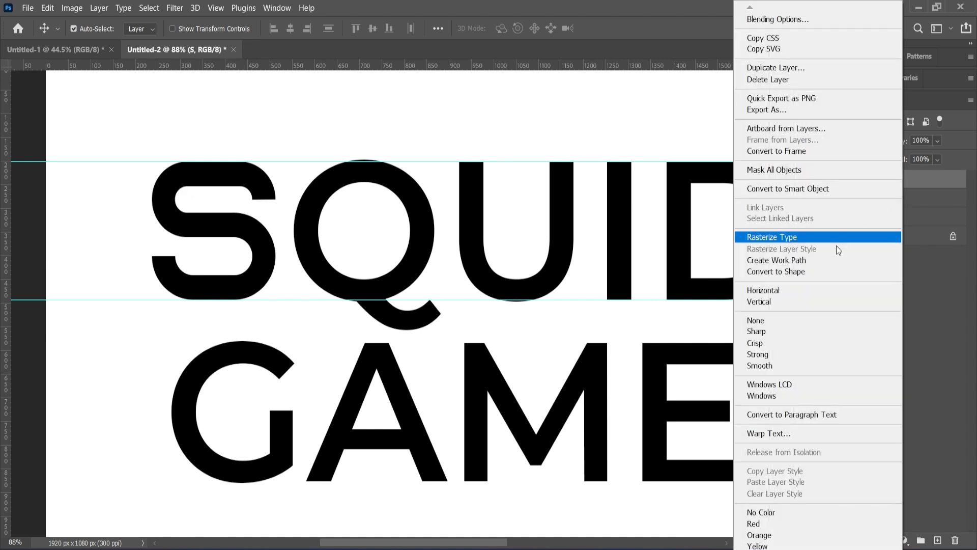
click(799, 260)
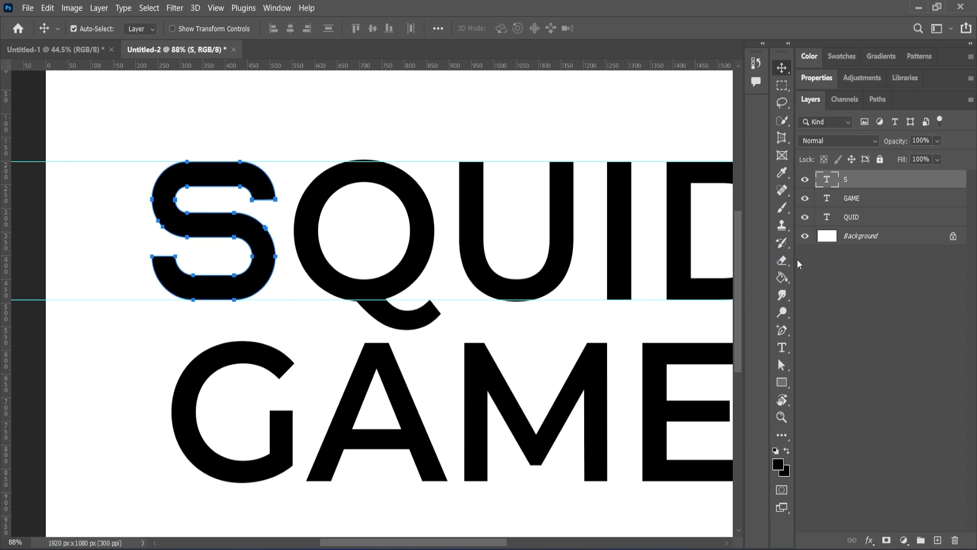
right_click(878, 185)
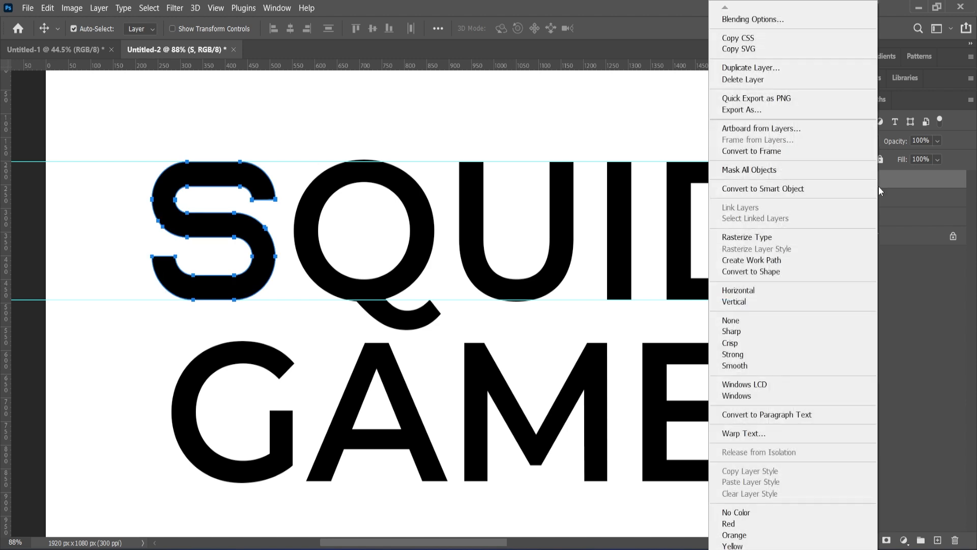
click(779, 275)
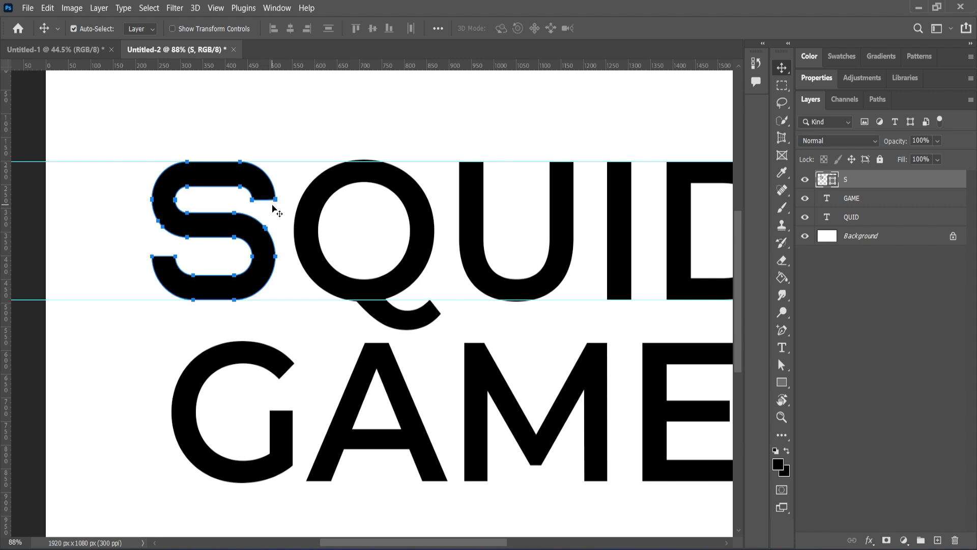
click(286, 197)
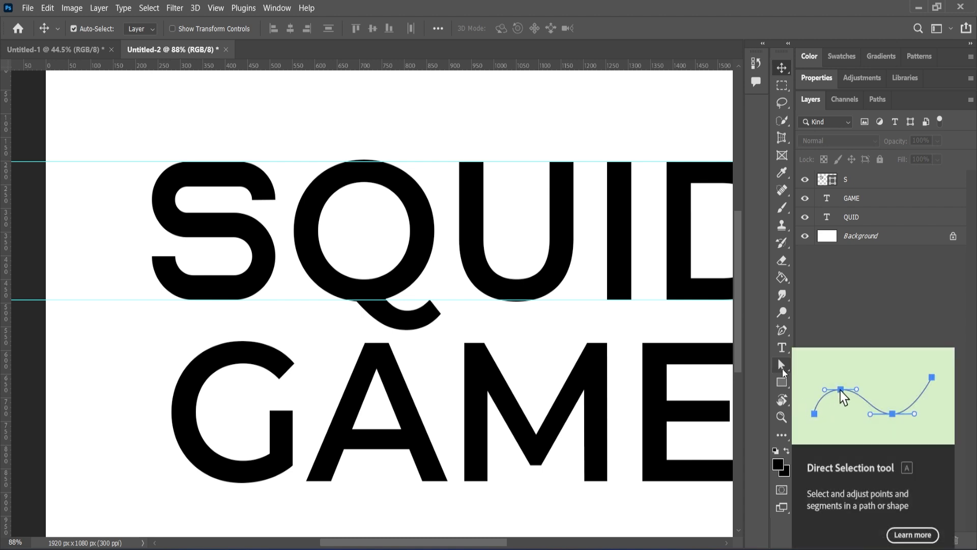
click(783, 367)
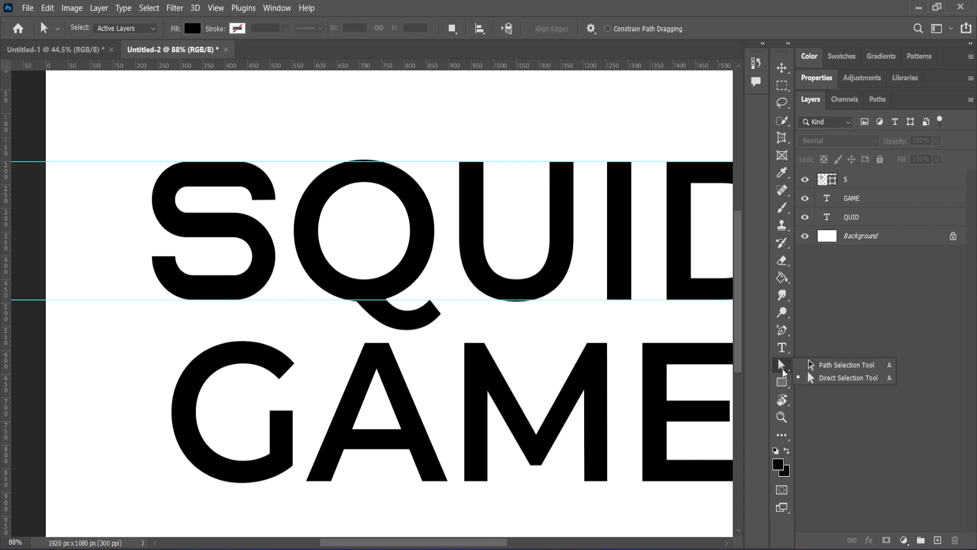
click(848, 366)
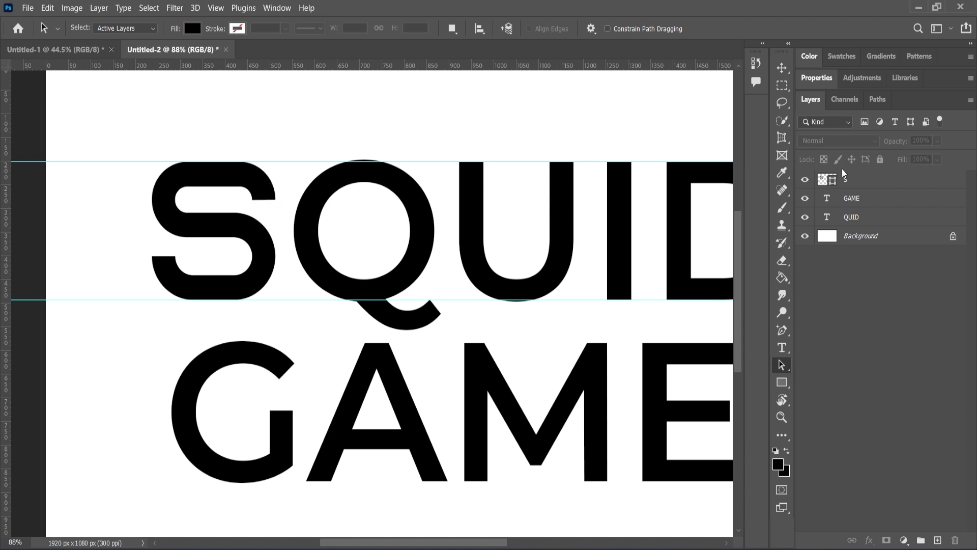
click(852, 180)
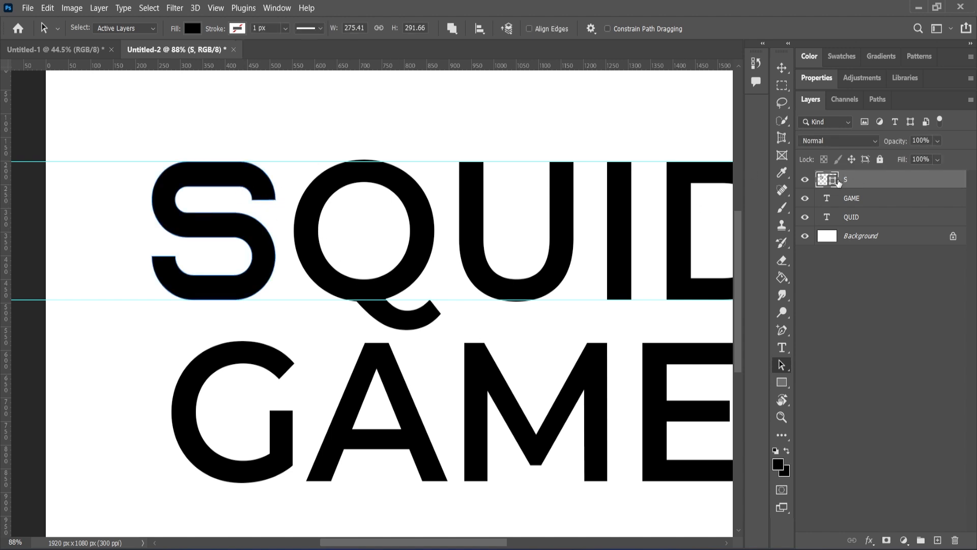
drag(282, 181, 220, 205)
click(283, 196)
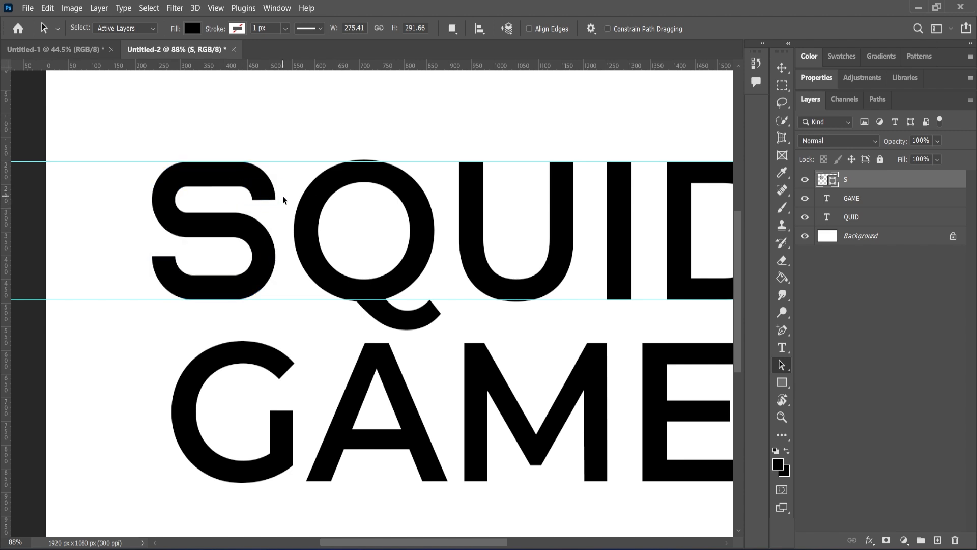
drag(283, 199, 268, 182)
key(ctrl+z)
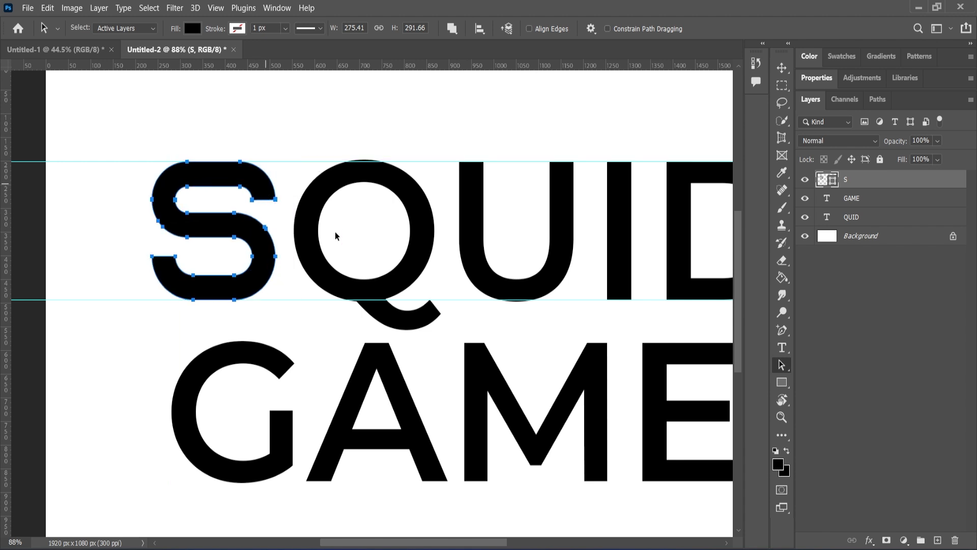
Delete the two end anchor points of the S's upper arm with the Direct Selection tool to cut off its downward hook
right_click(782, 365)
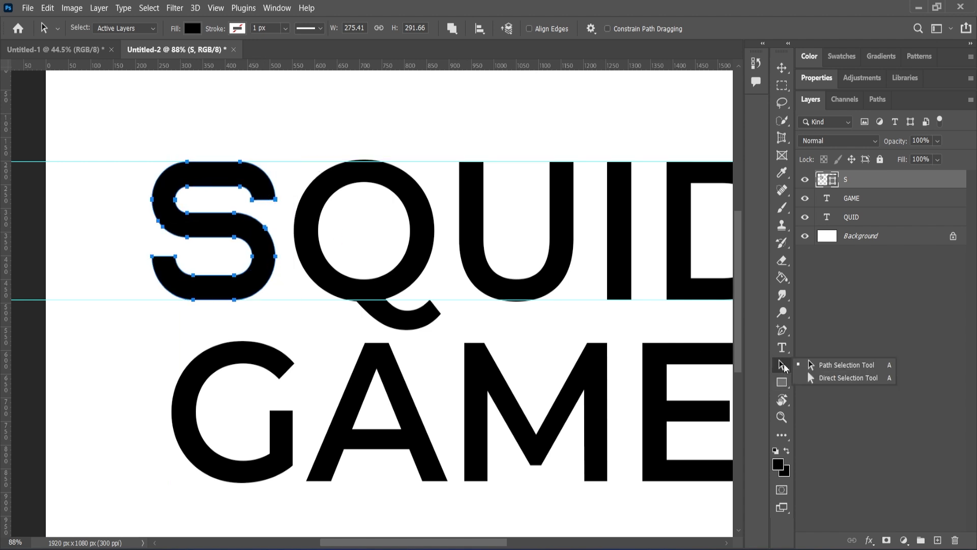
click(827, 381)
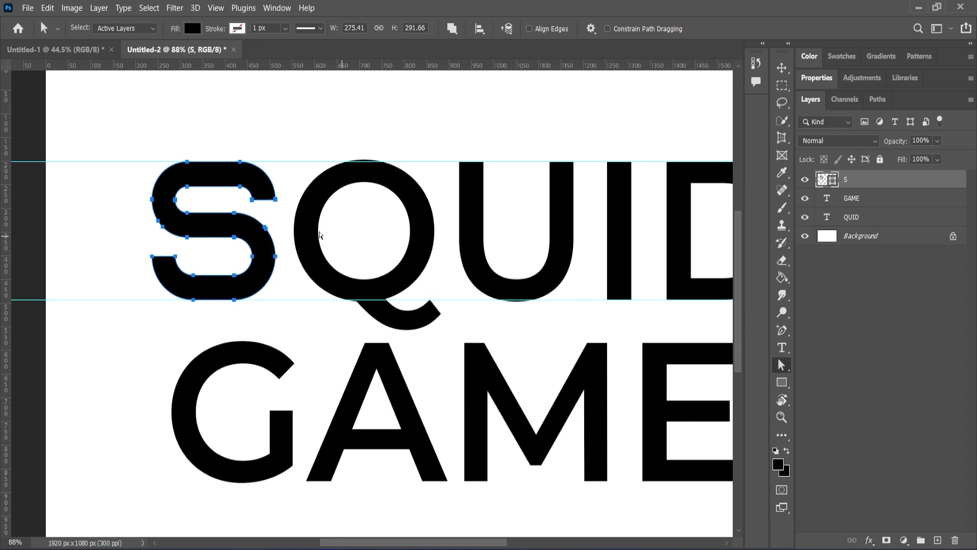
drag(289, 191, 241, 208)
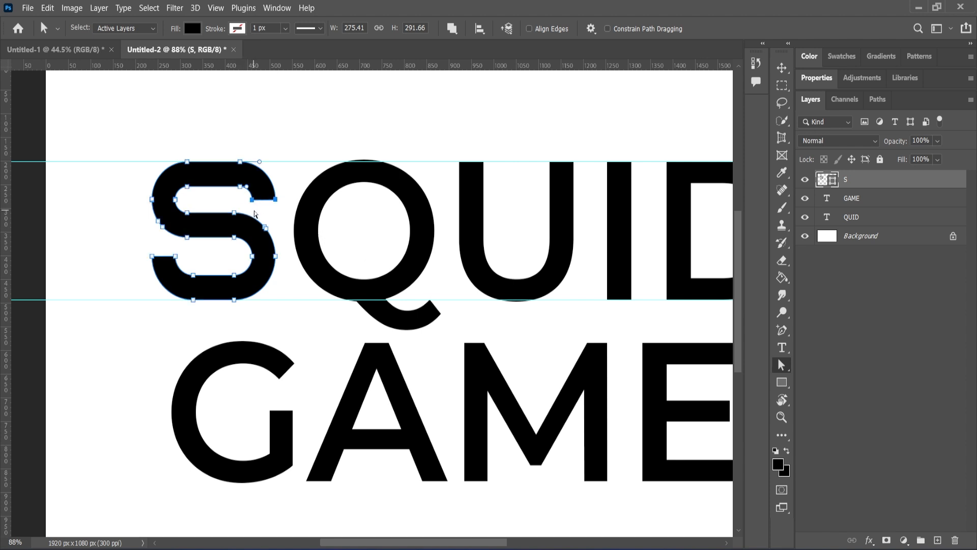
key(Delete)
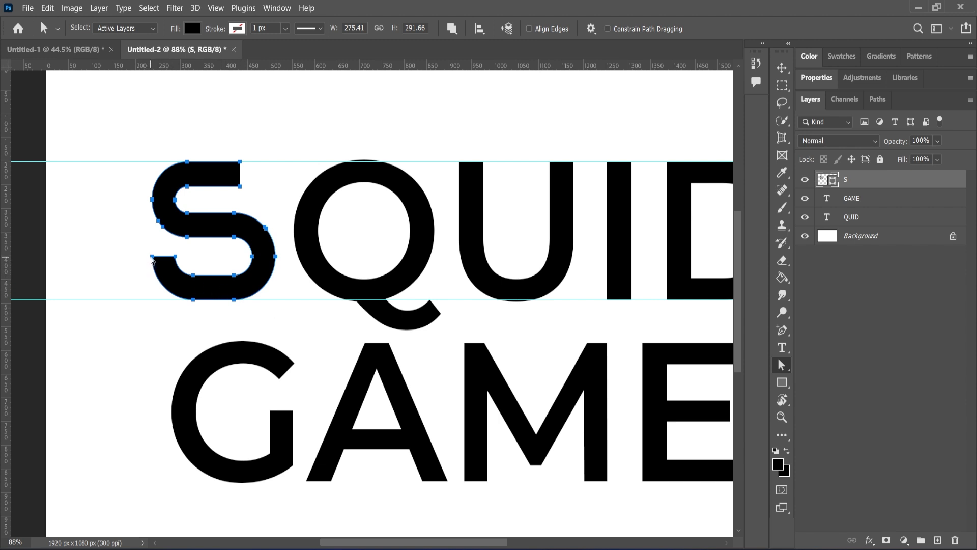
Remove the end anchor points of the S's lower arm with the Delete Anchor Point tool so it ends in a straight cut
click(152, 256)
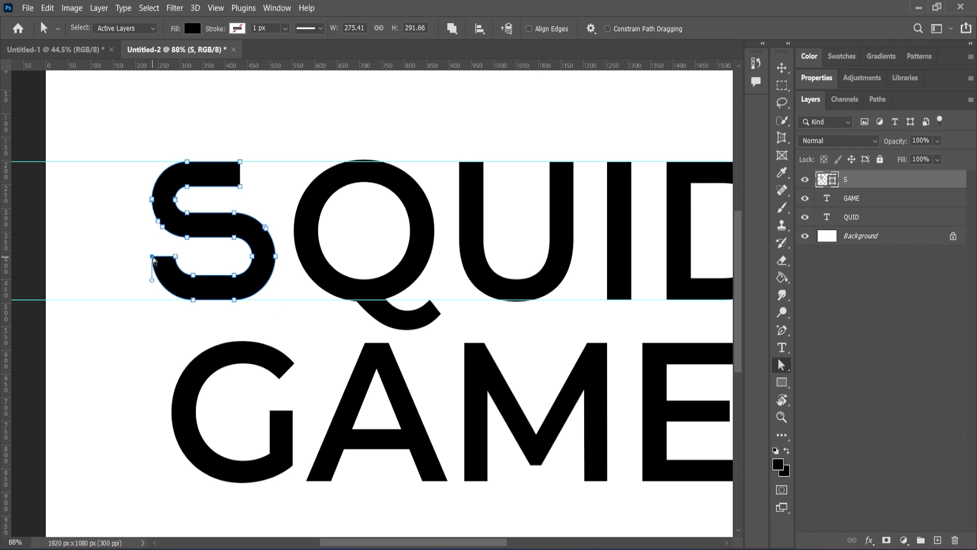
click(782, 332)
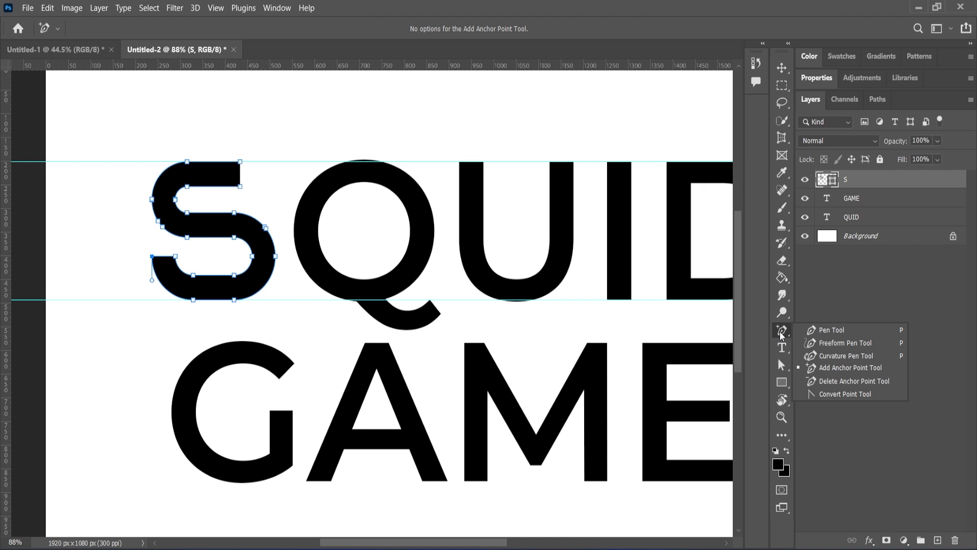
click(821, 382)
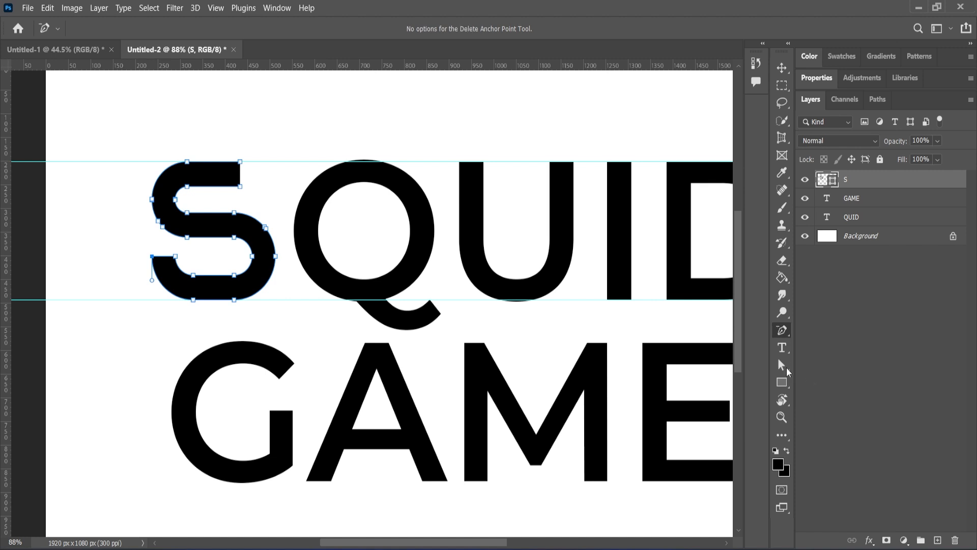
click(152, 257)
click(176, 258)
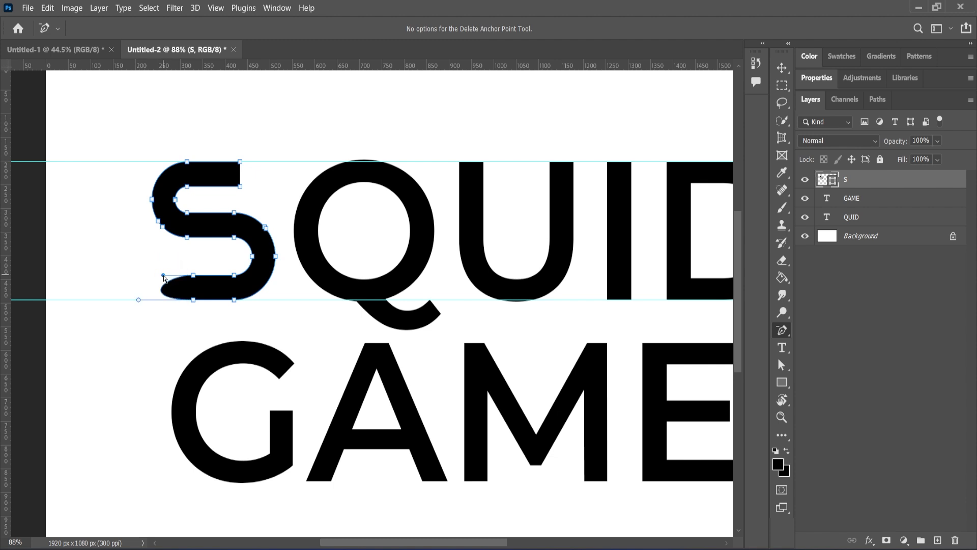
click(164, 275)
drag(138, 299, 192, 298)
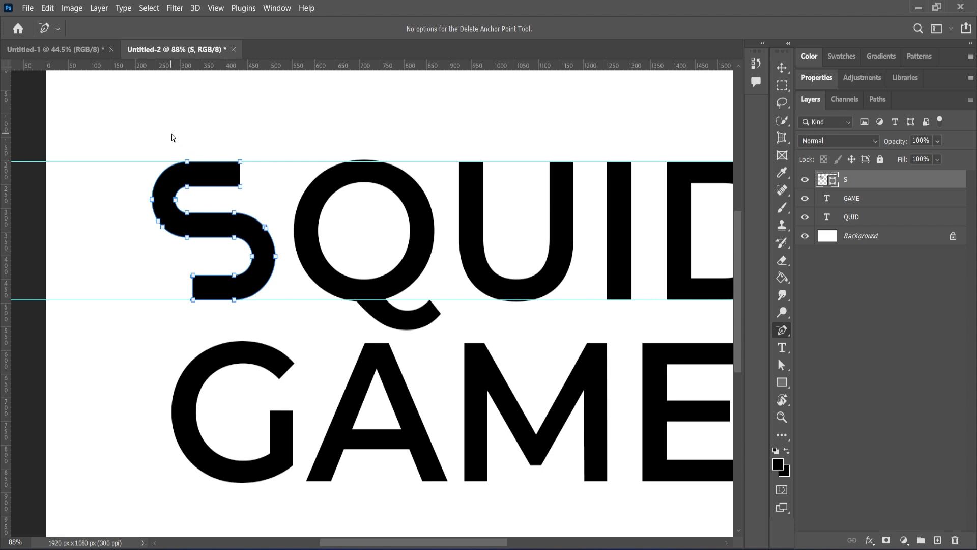
Extend the S's upper arm toward a new vertical guide at its right edge, and stretch its lower arm outward to about 429 px overall width
drag(6, 129, 275, 171)
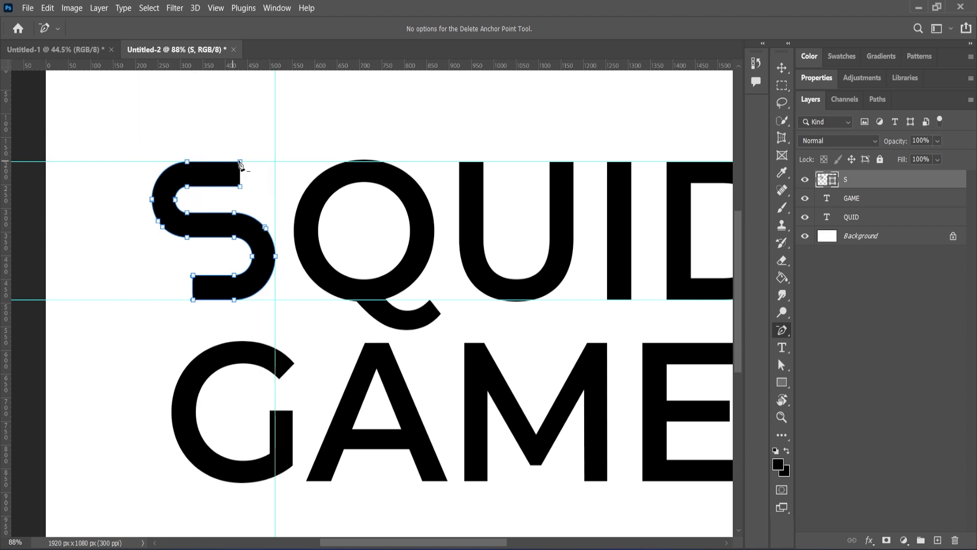
key(Return)
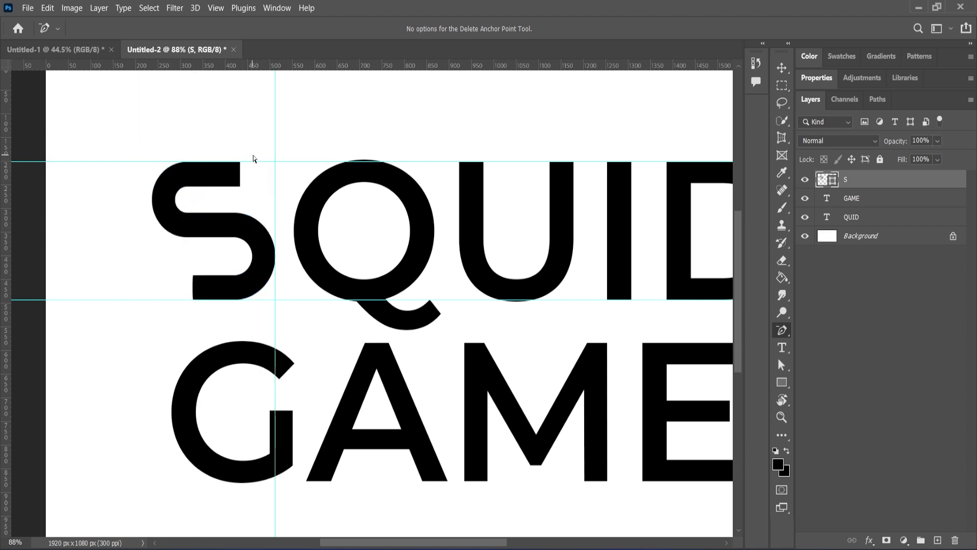
click(781, 365)
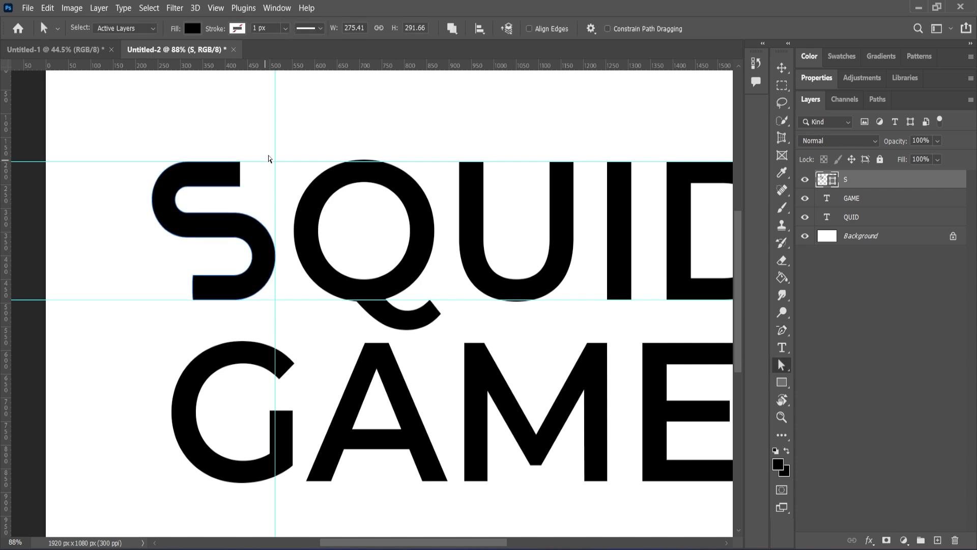
drag(268, 155, 262, 191)
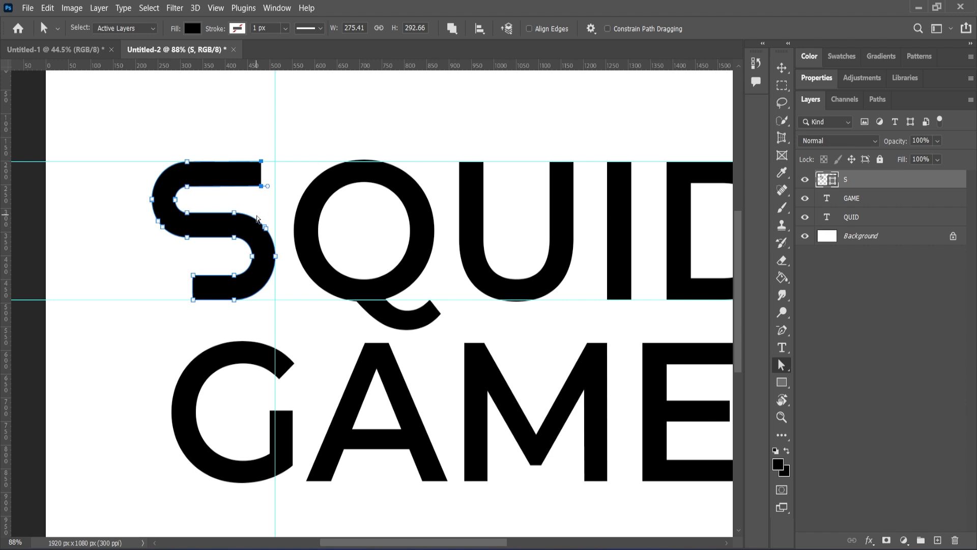
drag(160, 265, 85, 307)
click(158, 321)
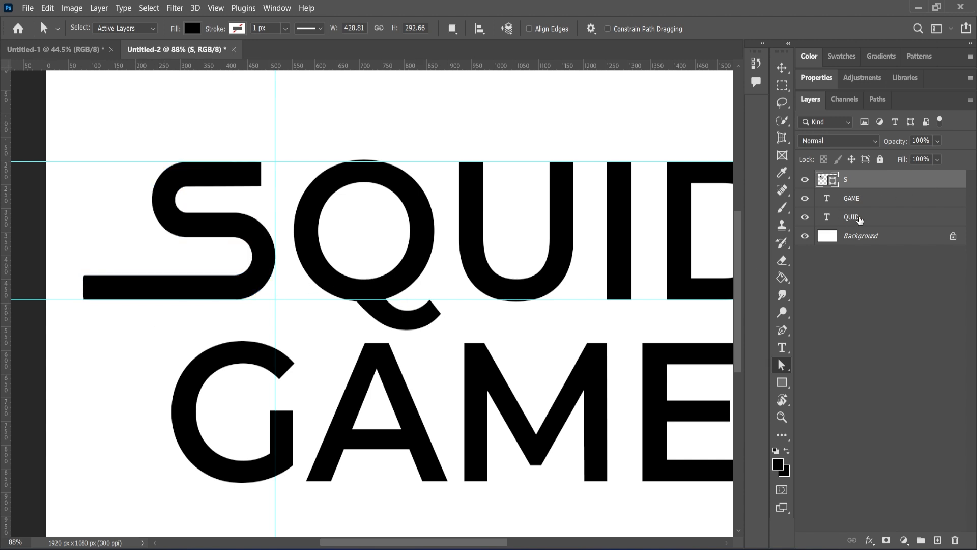
Create a work path from the QUID text layer and convert the layer to a shape
click(860, 220)
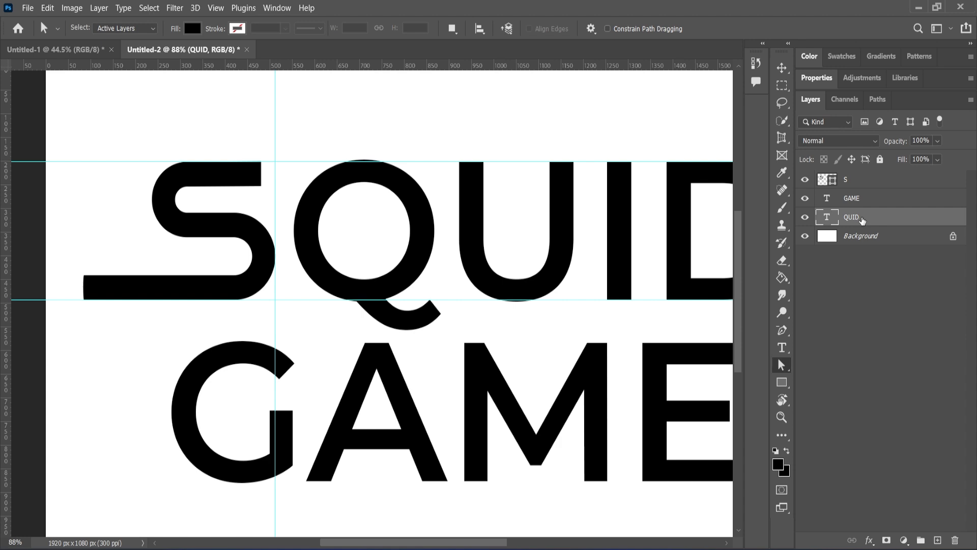
right_click(875, 220)
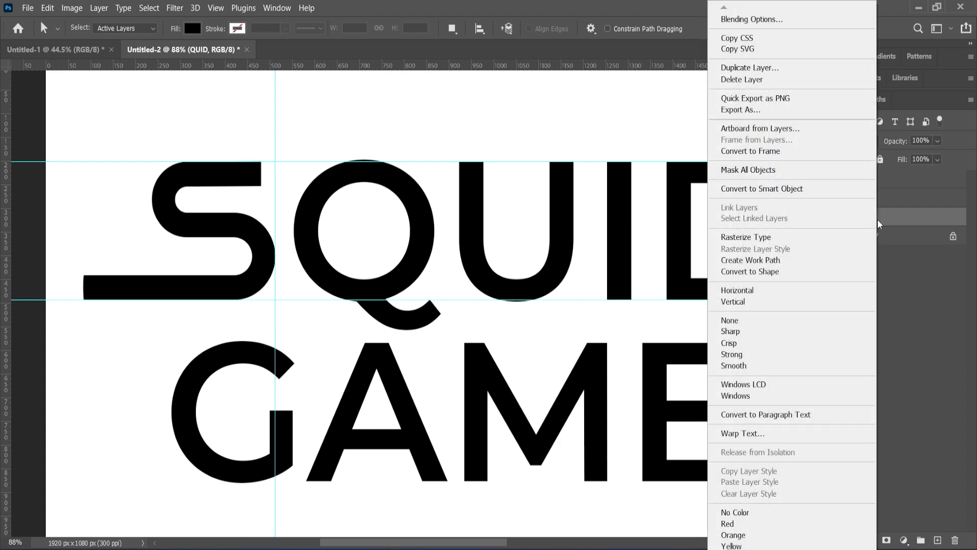
click(762, 262)
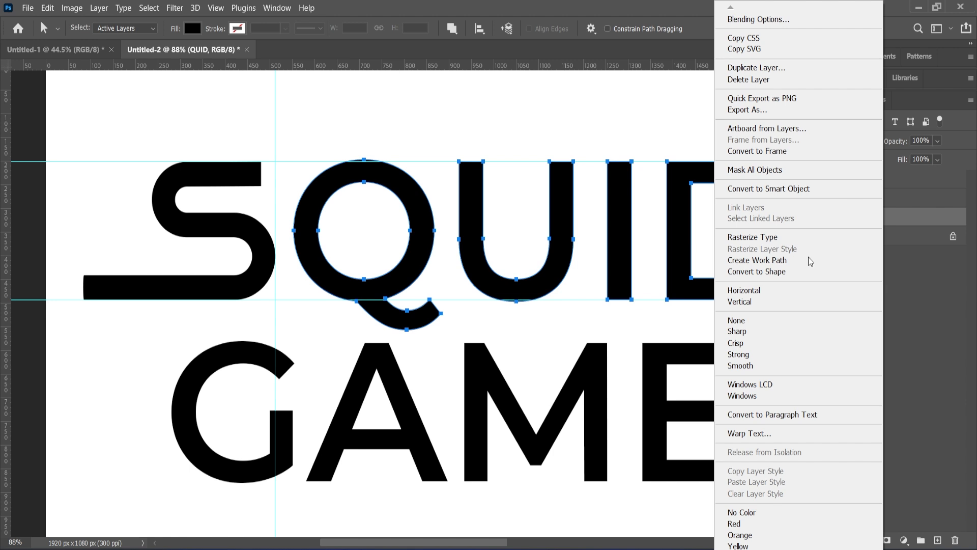
click(791, 274)
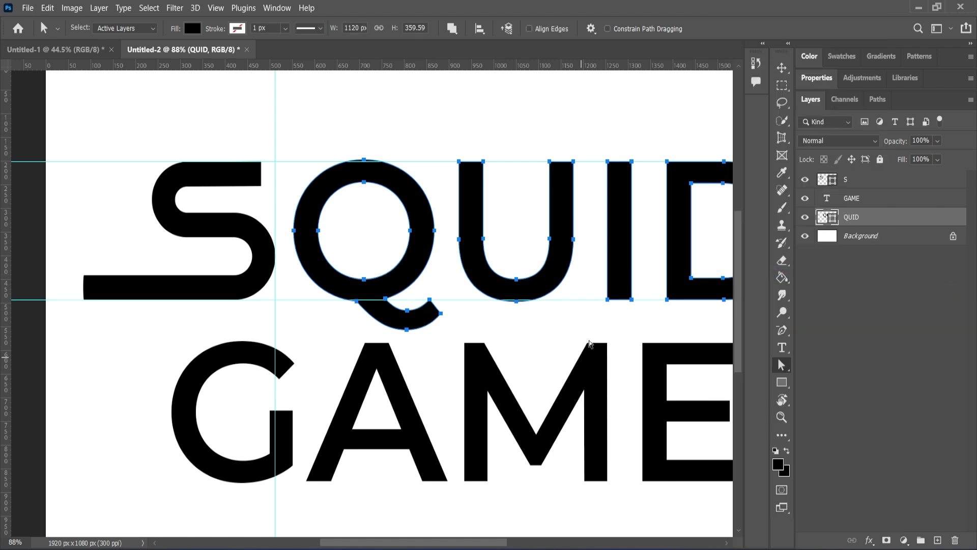
click(456, 330)
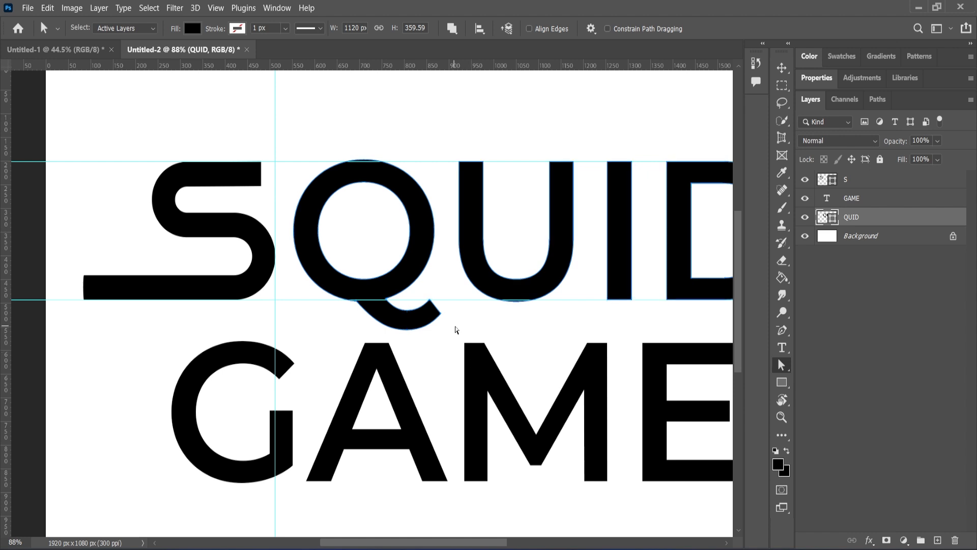
Delete the anchor points of the Q's curved tail with the Direct Selection tool, leaving only the round ring
drag(443, 289, 415, 343)
key(Delete)
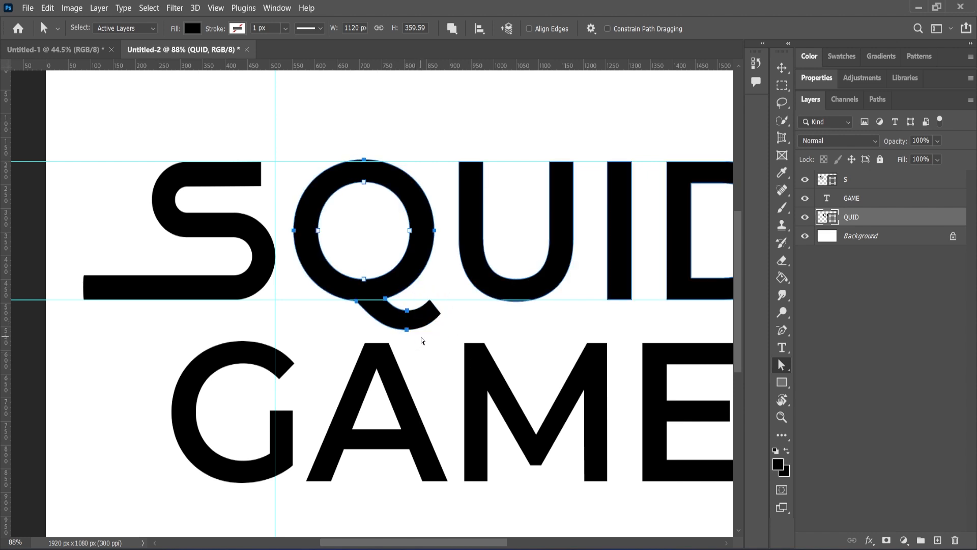
drag(420, 302, 401, 344)
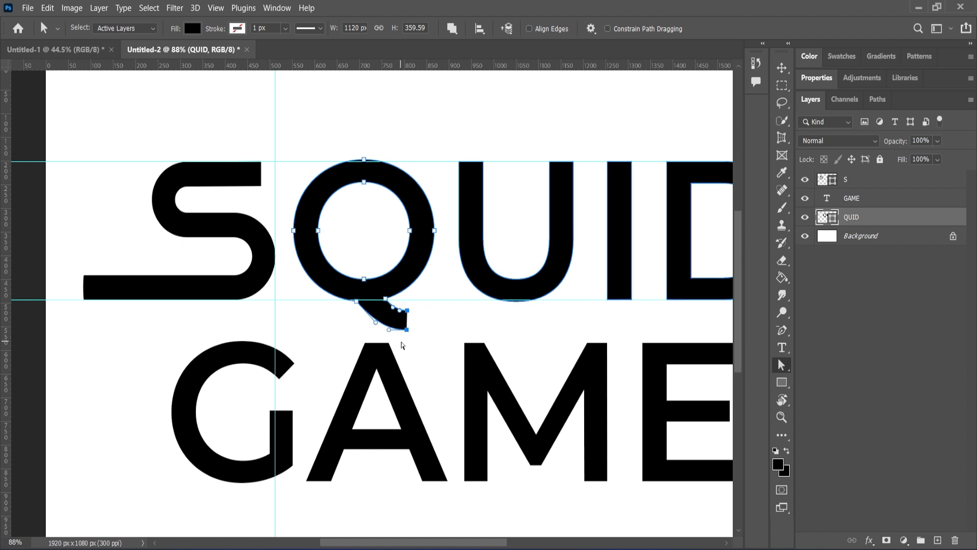
key(Delete)
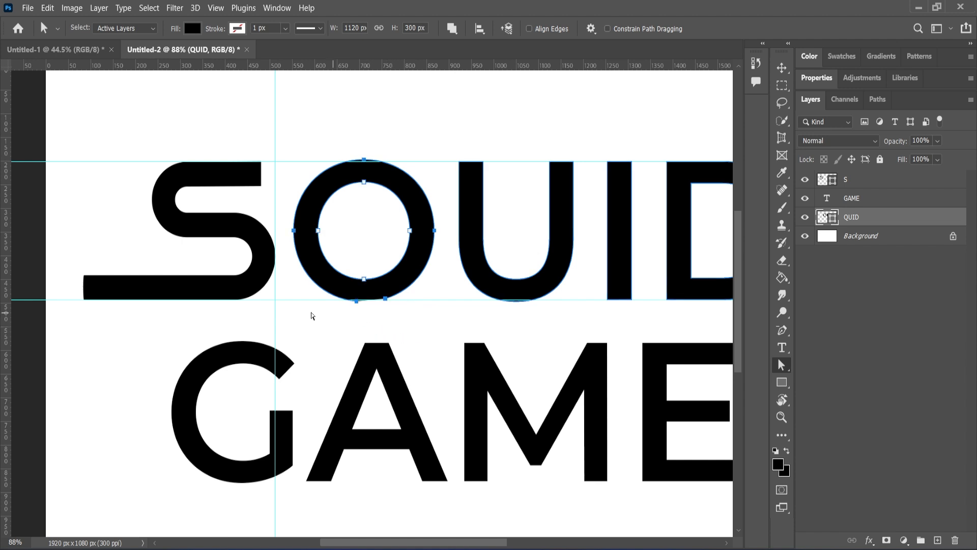
Draw a black rectangle about 220 by 40 px just above the S and lower its layer opacity to 49%
click(782, 382)
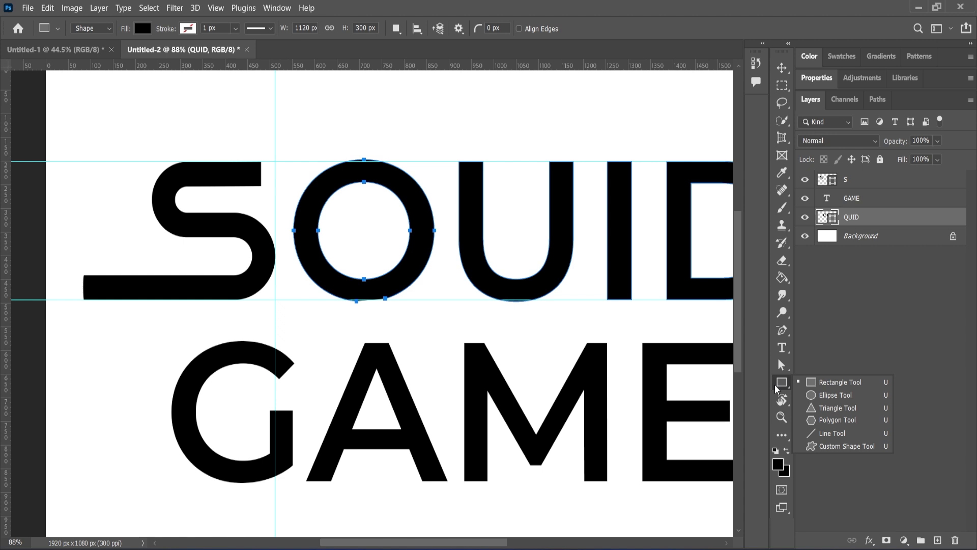
click(814, 385)
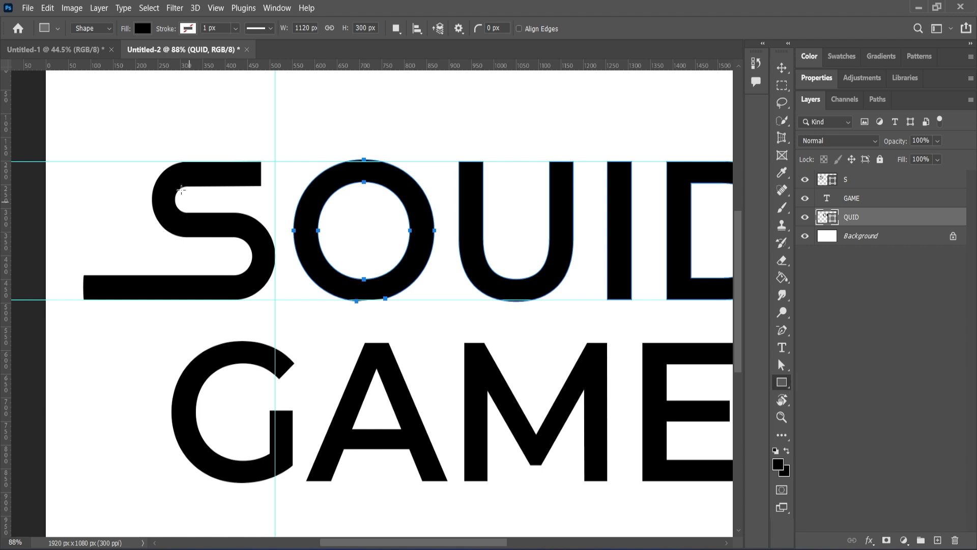
drag(177, 144, 274, 164)
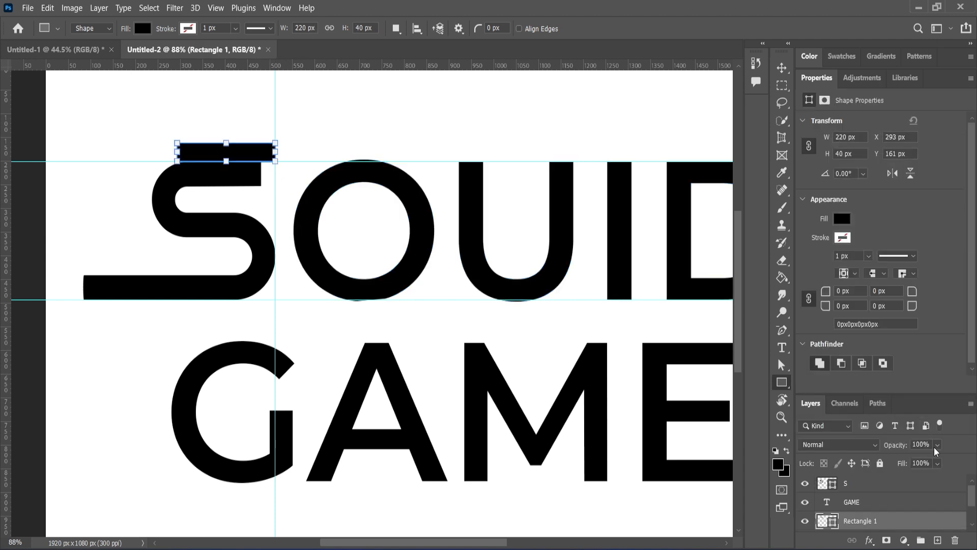
drag(937, 445, 923, 464)
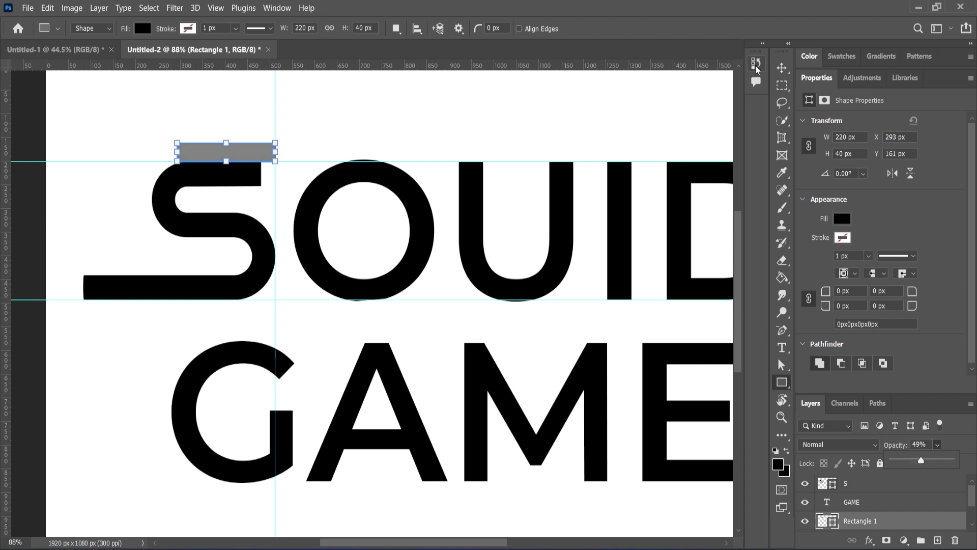
Move the rectangle over the S's upper arm and resize its height to 54 px to match the stroke thickness
click(783, 67)
drag(212, 162, 219, 189)
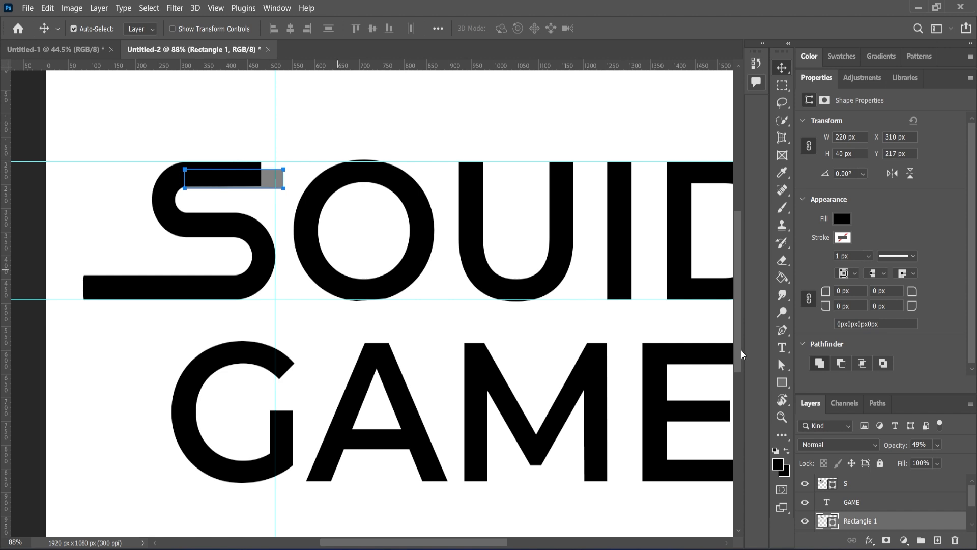
click(782, 382)
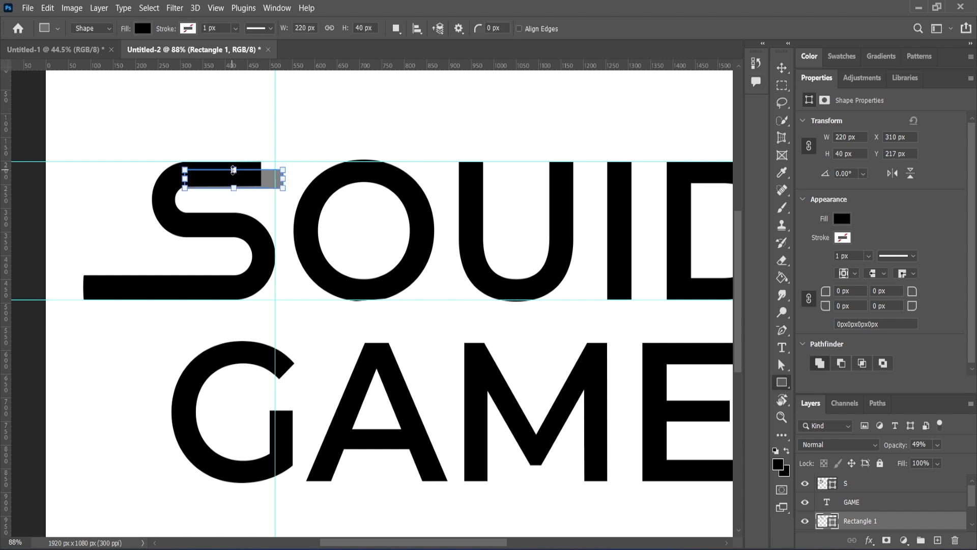
mouse_move(233, 170)
mouse_down()
mouse_move(233, 162)
mouse_move(231, 187)
mouse_up()
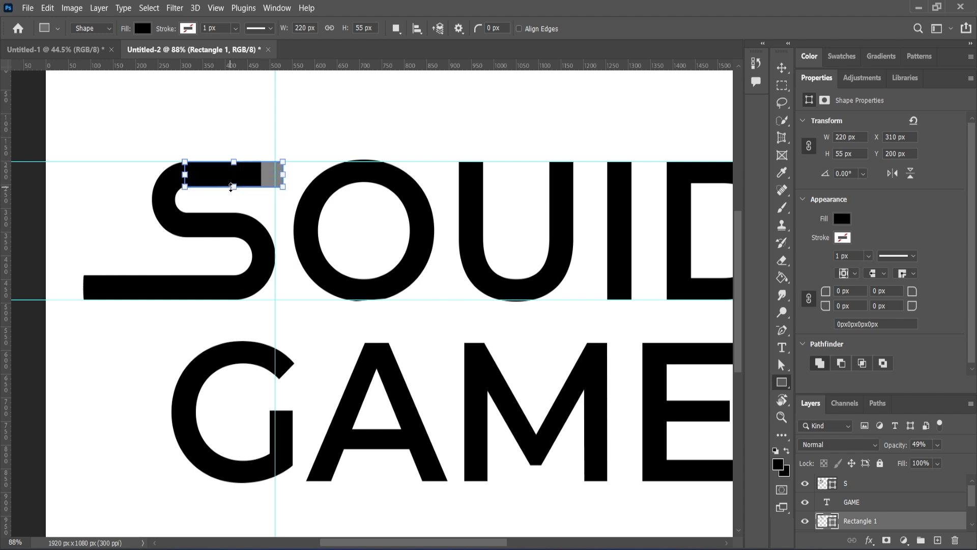
scroll(231, 188, up, 5)
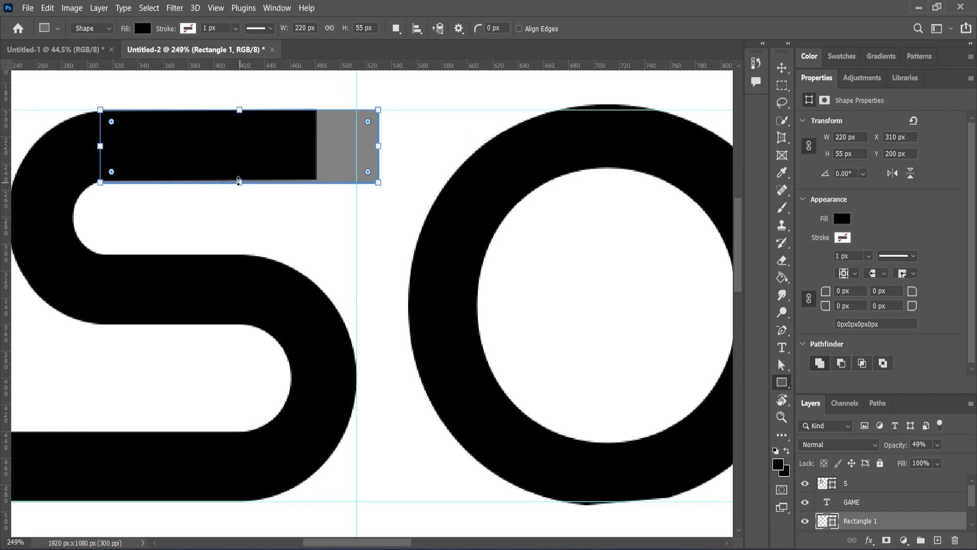
drag(237, 179, 240, 179)
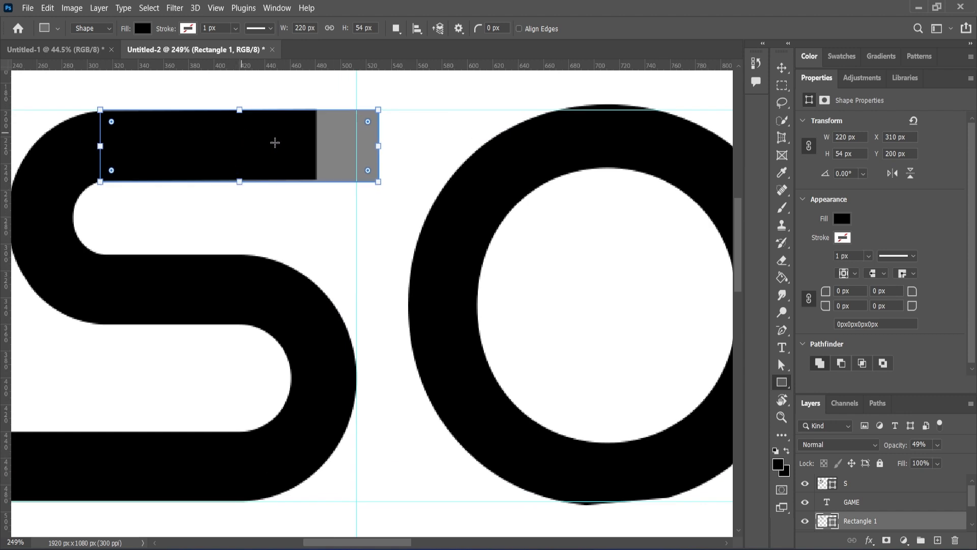
scroll(318, 217, down, 5)
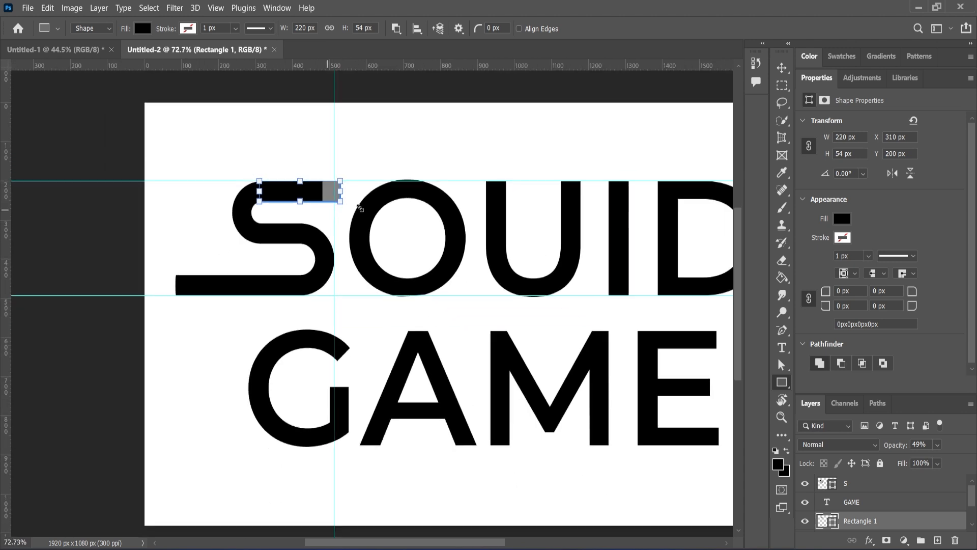
Move the semi-transparent rectangle from the S onto the right side of the Q and start Free Transform on it
click(782, 67)
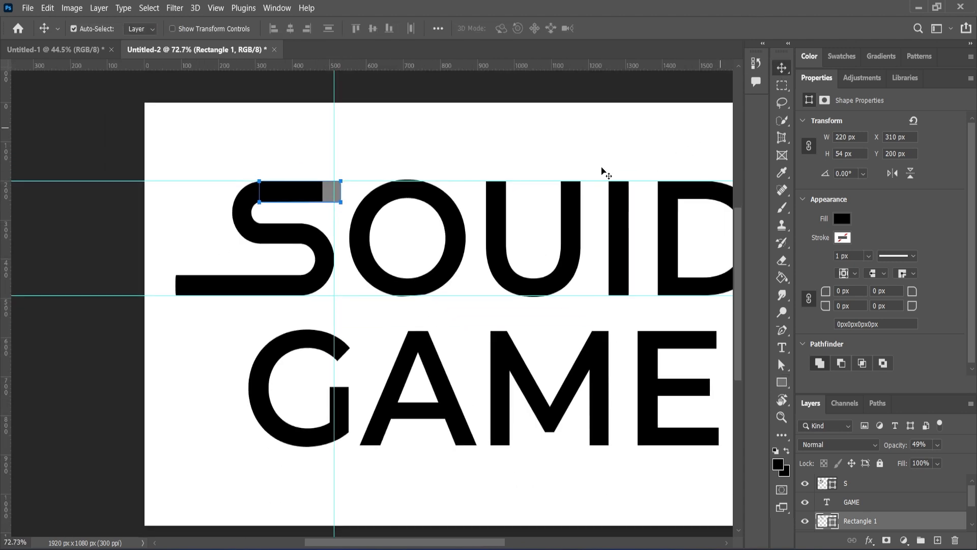
drag(324, 188, 469, 257)
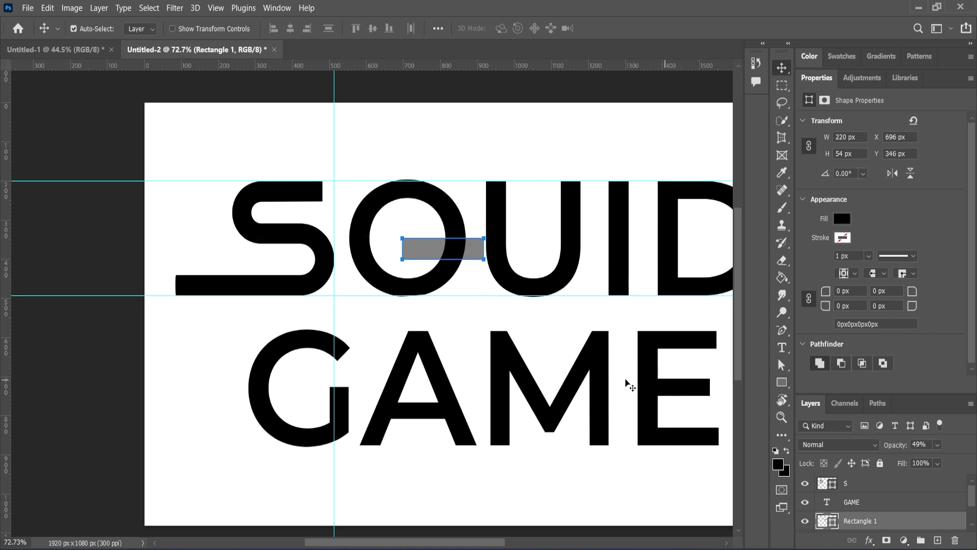
key(ctrl)
key(ctrl+t)
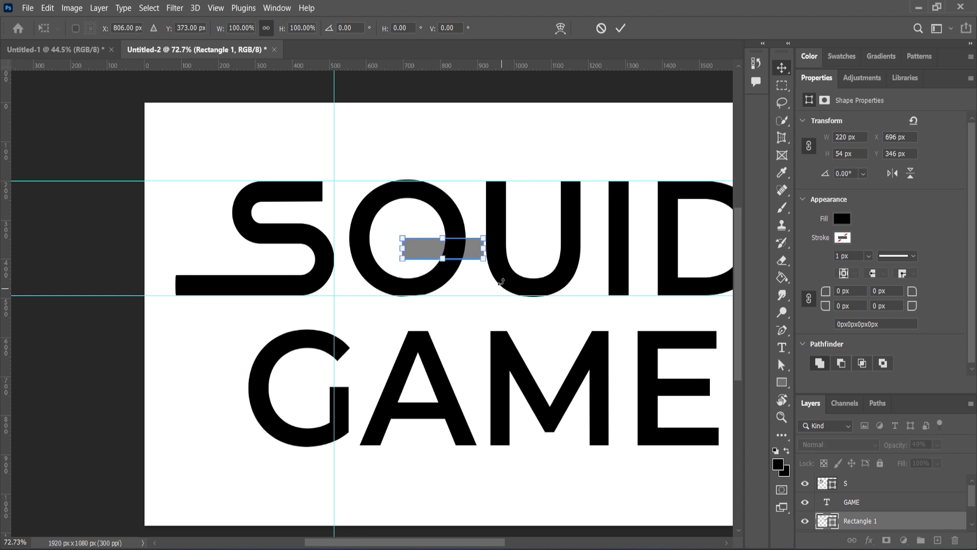
drag(498, 271, 469, 318)
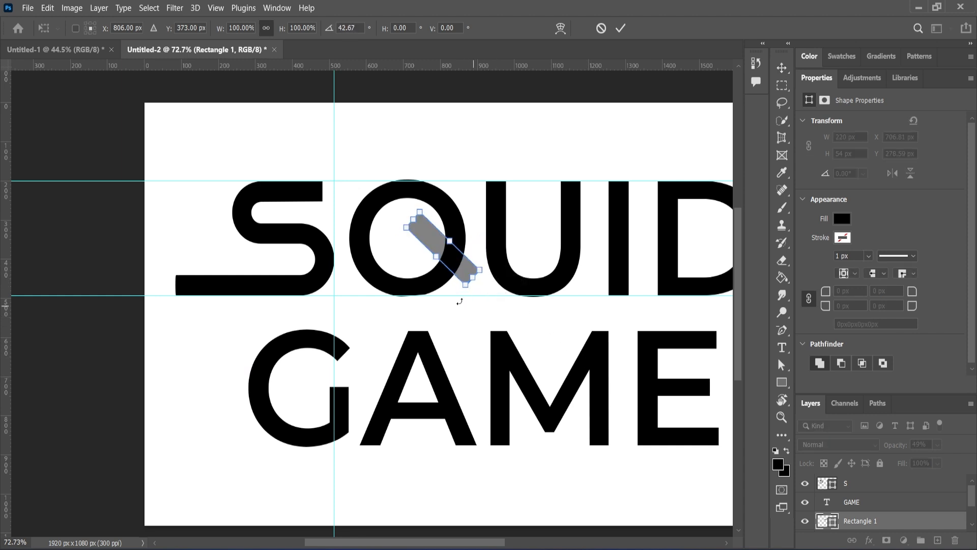
drag(446, 252, 458, 277)
key(ctrl+z)
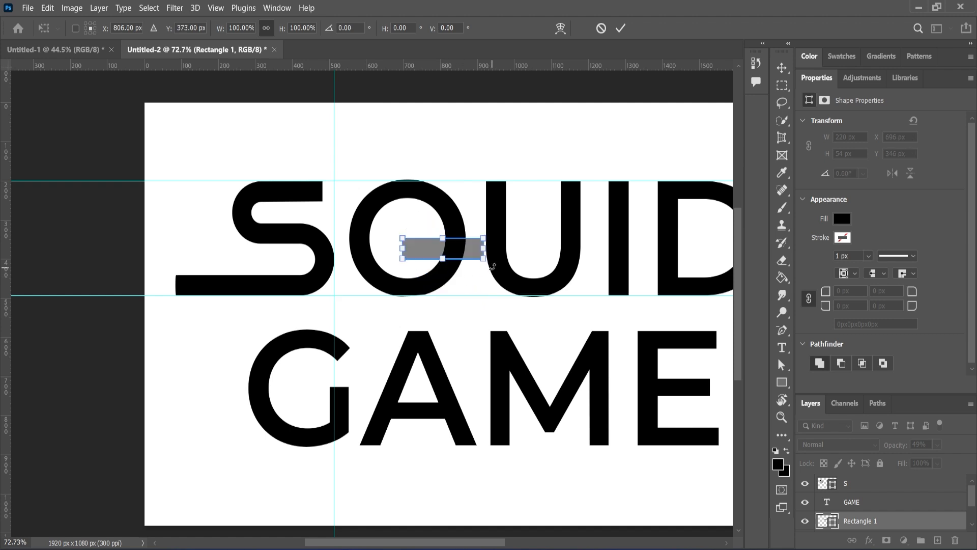
Rotate the rectangle 45° clockwise and place it across the Q's lower right stroke as a tail
drag(490, 273, 470, 322)
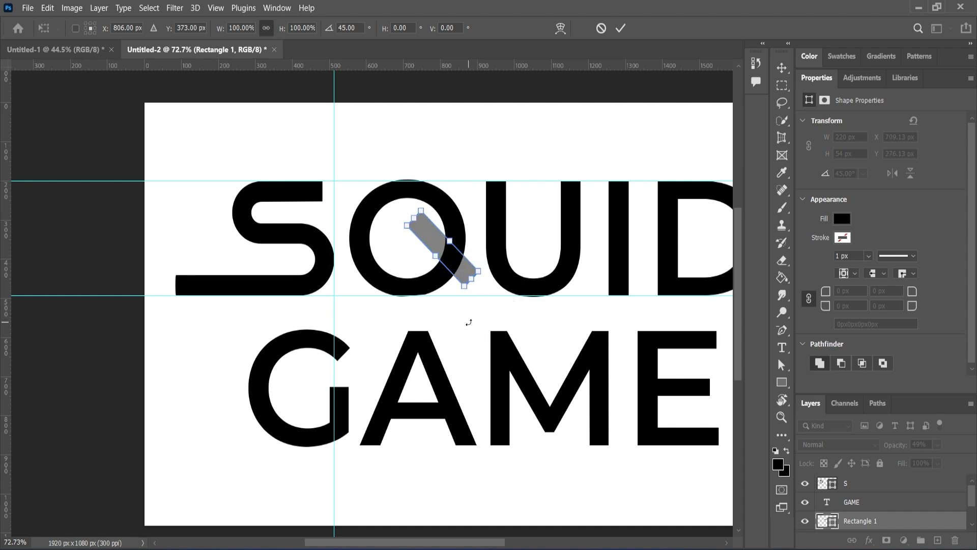
click(620, 28)
drag(435, 259, 426, 283)
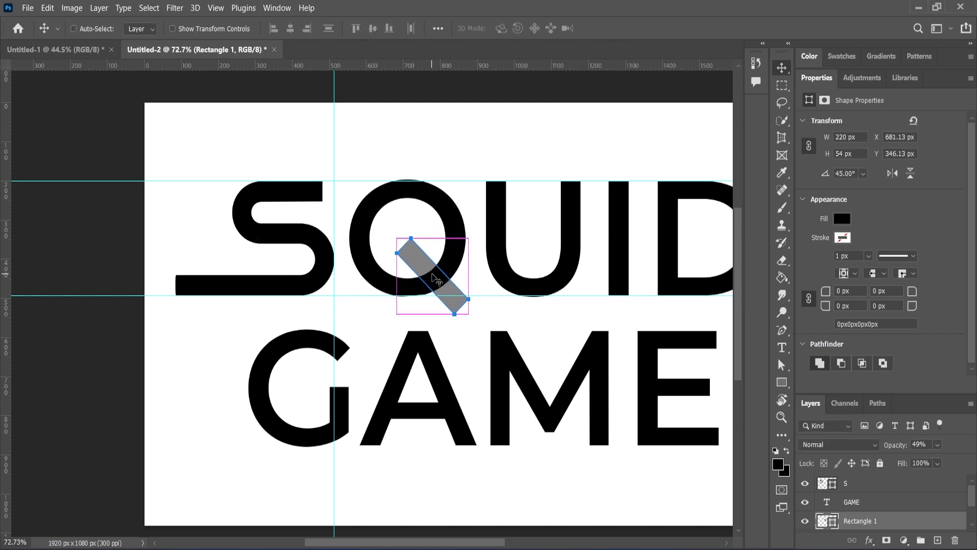
Rotate the Q's tail rectangle a further 15° clockwise and shift it slightly down across the ring
key(ctrl+t)
drag(474, 326, 468, 334)
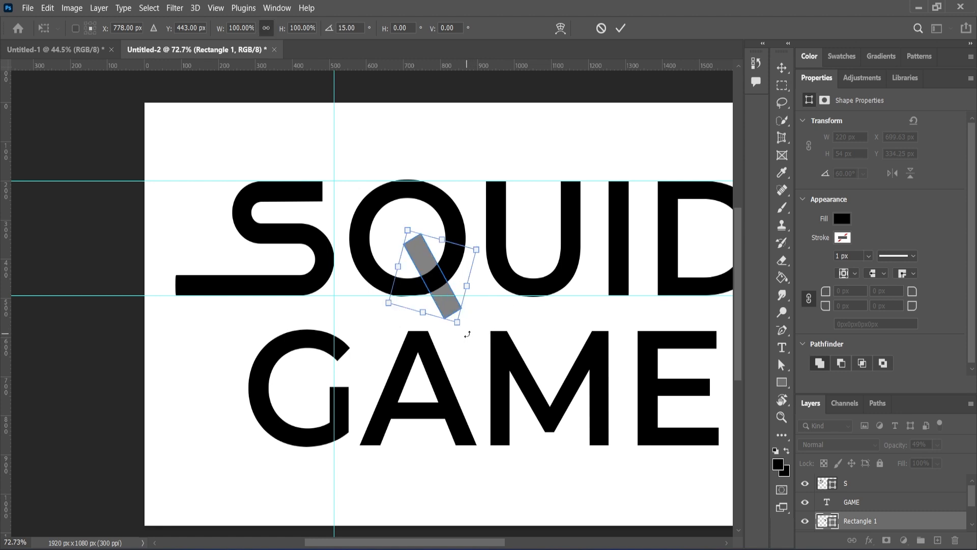
click(620, 28)
drag(438, 284, 434, 288)
click(476, 295)
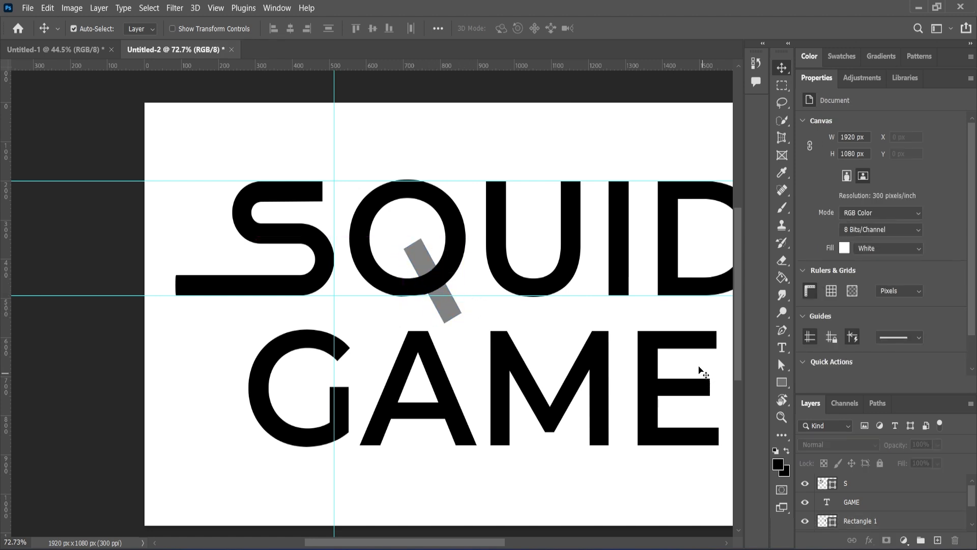
Lengthen the Rectangle 1 tail at both ends to about 314 px, from inside the Q down toward GAME
click(782, 382)
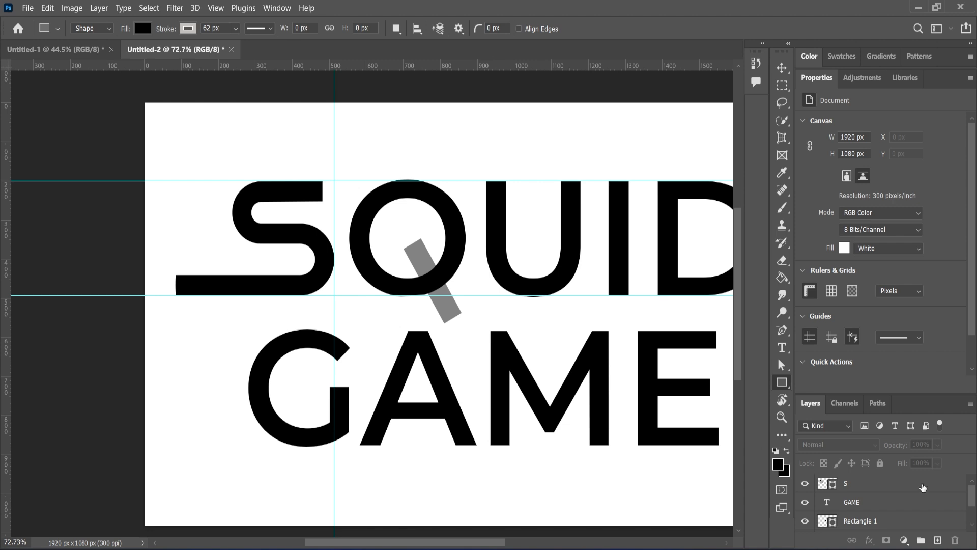
double_click(817, 77)
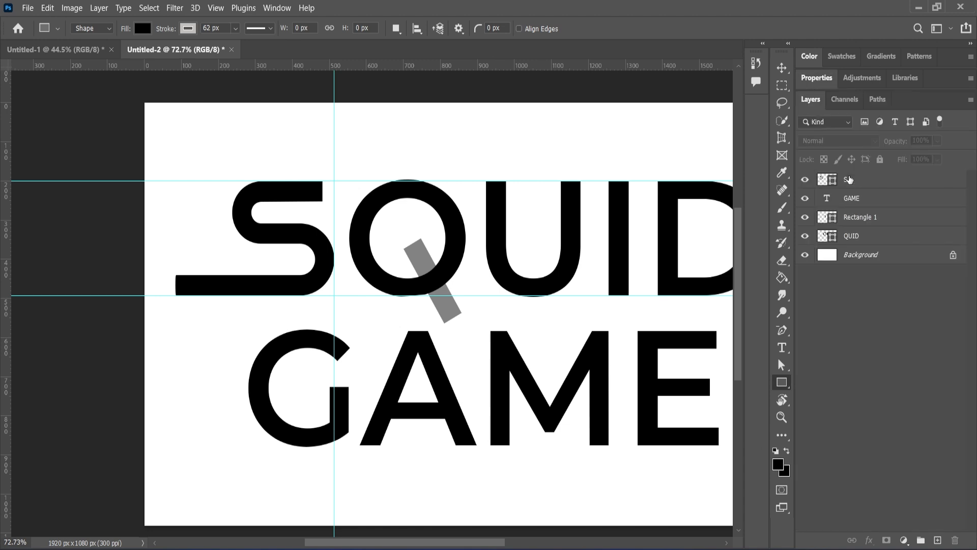
click(860, 218)
click(860, 218)
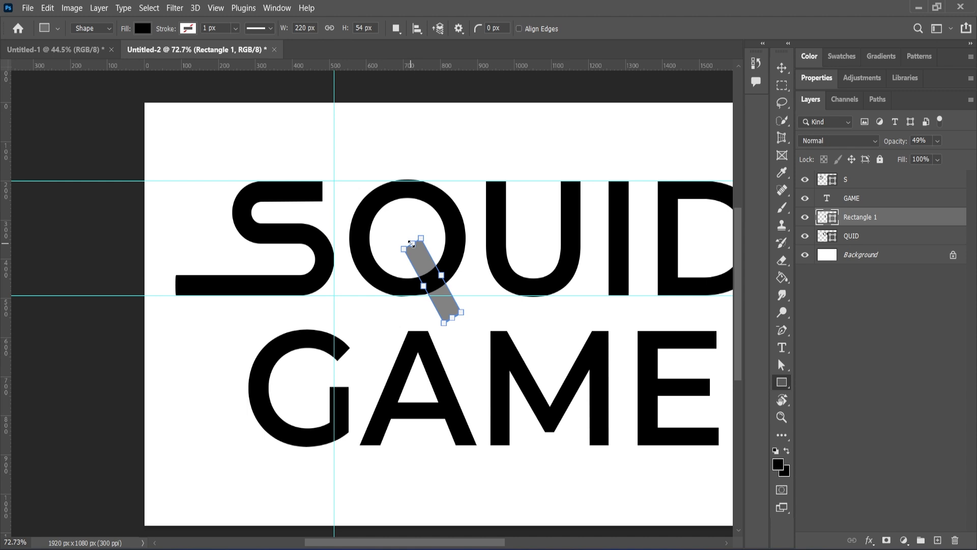
mouse_move(411, 244)
mouse_down()
mouse_move(401, 218)
mouse_move(405, 232)
mouse_up()
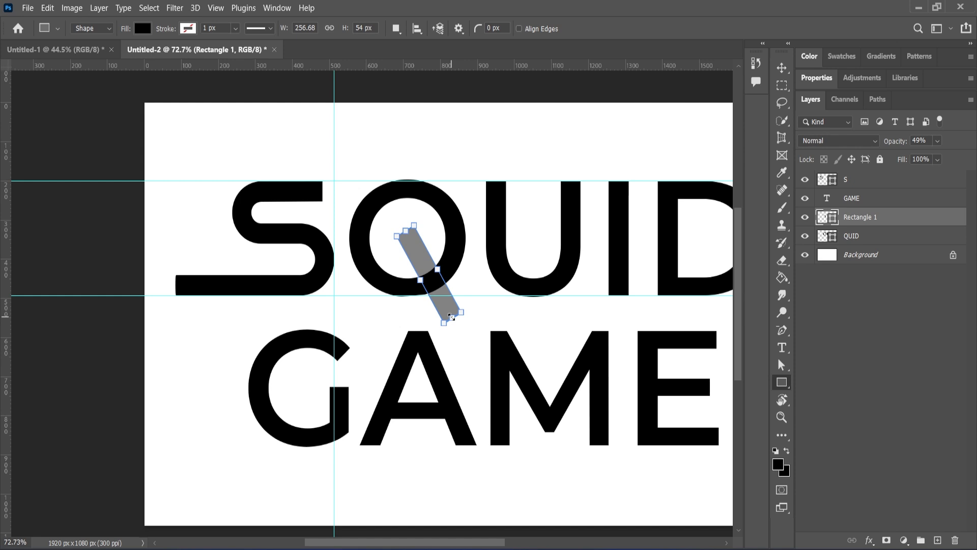
drag(451, 317, 464, 337)
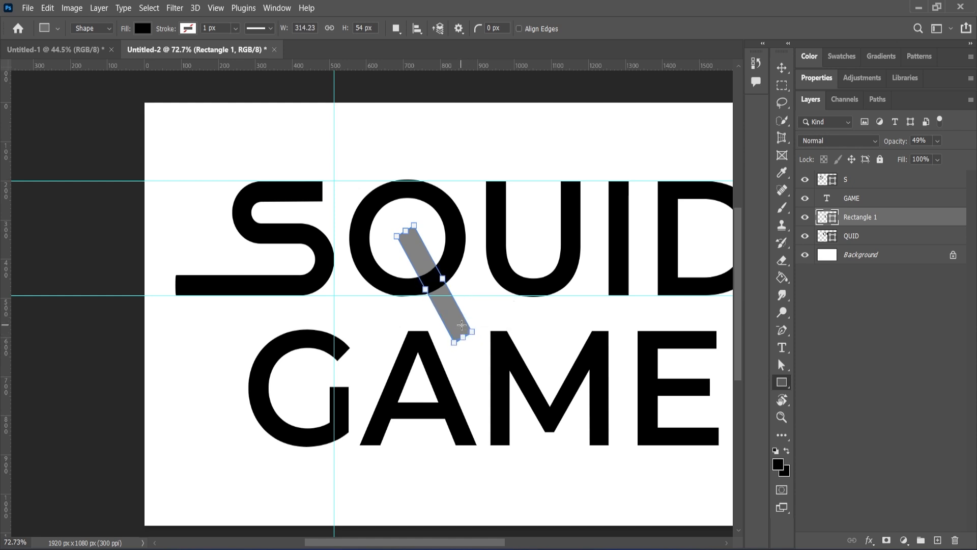
Slide the tail's upper right corner point down along its edge for a slanted end, accepting the conversion to a regular path
click(780, 68)
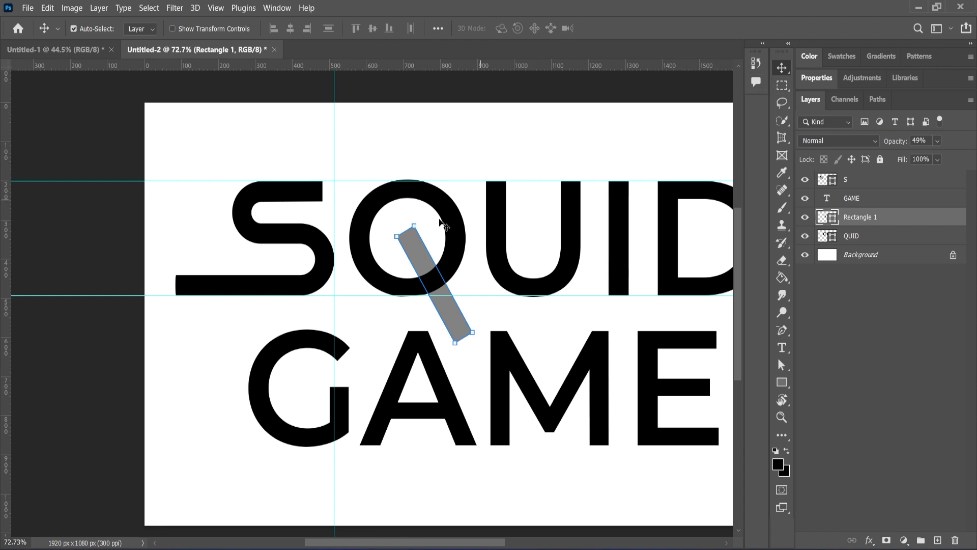
key(ctrl)
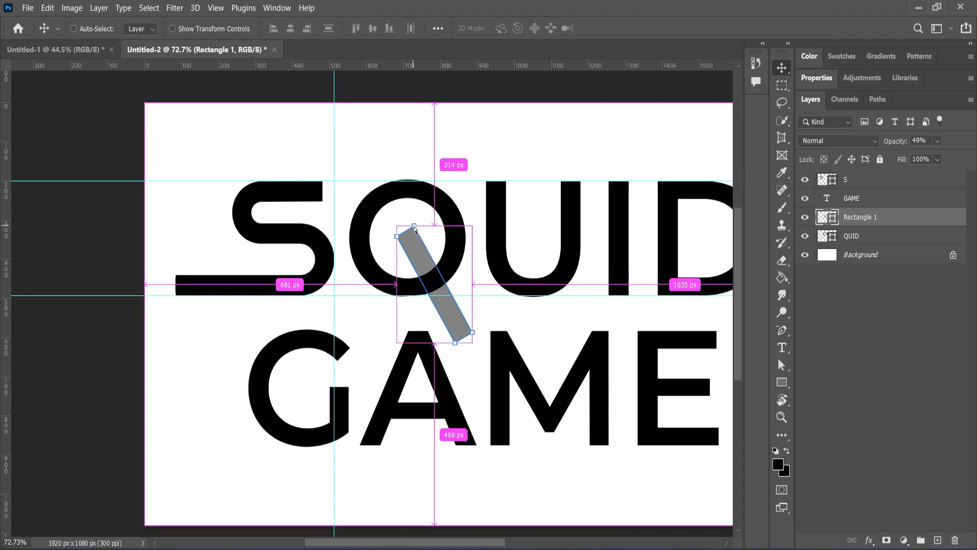
ctrl+click(414, 226)
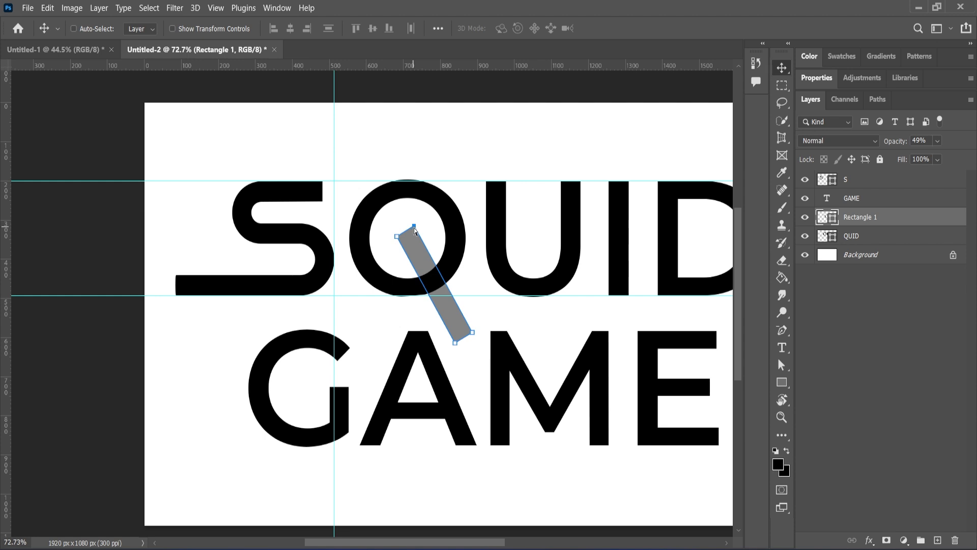
drag(415, 229, 423, 244)
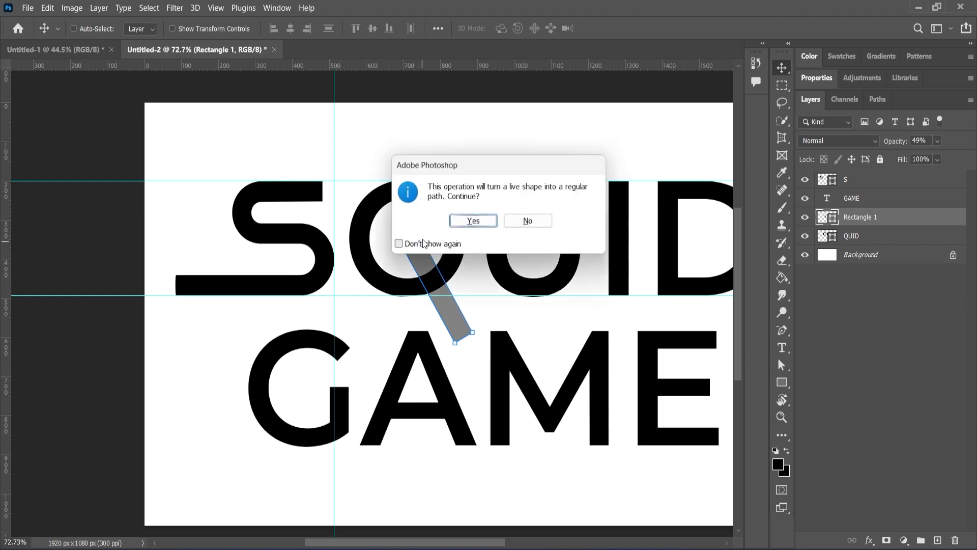
click(473, 220)
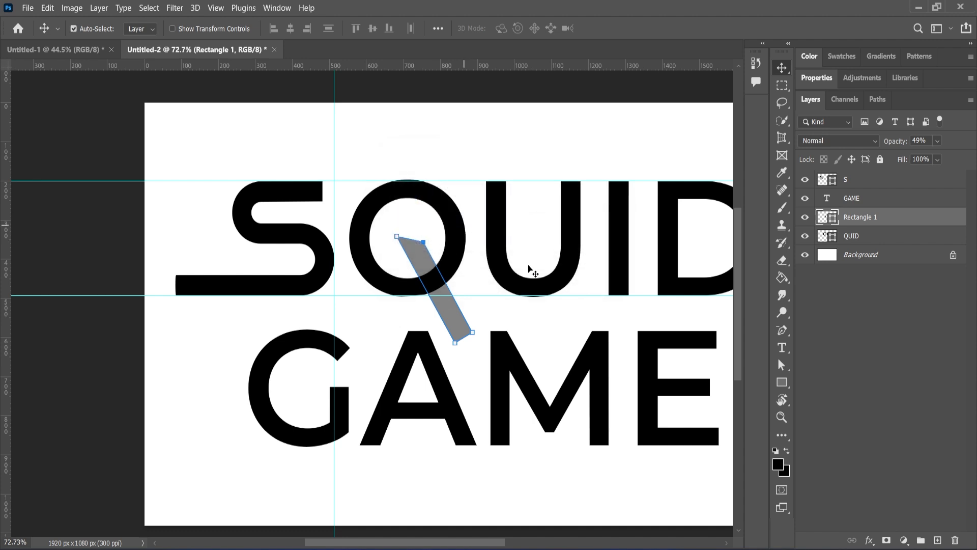
Restore the Rectangle 1 layer's opacity to 100%, nudge the Q's tail slightly down and deselect it
click(938, 143)
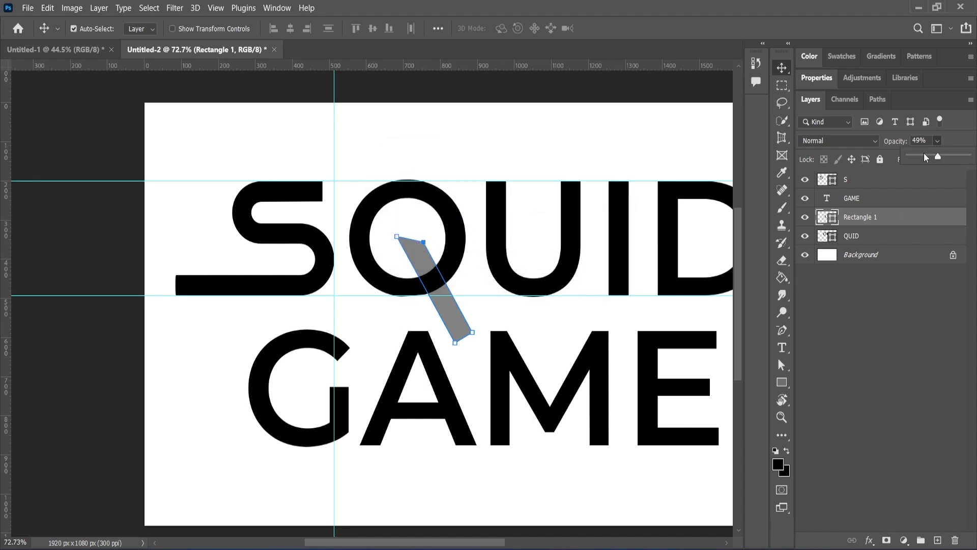
drag(939, 166, 970, 162)
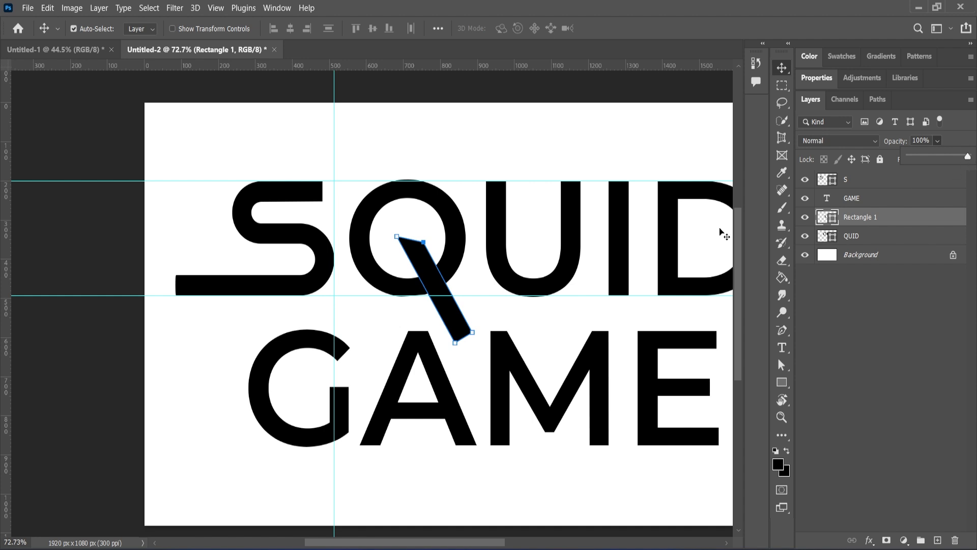
click(479, 231)
mouse_move(431, 280)
mouse_down()
mouse_move(423, 278)
mouse_move(431, 282)
mouse_up()
click(467, 289)
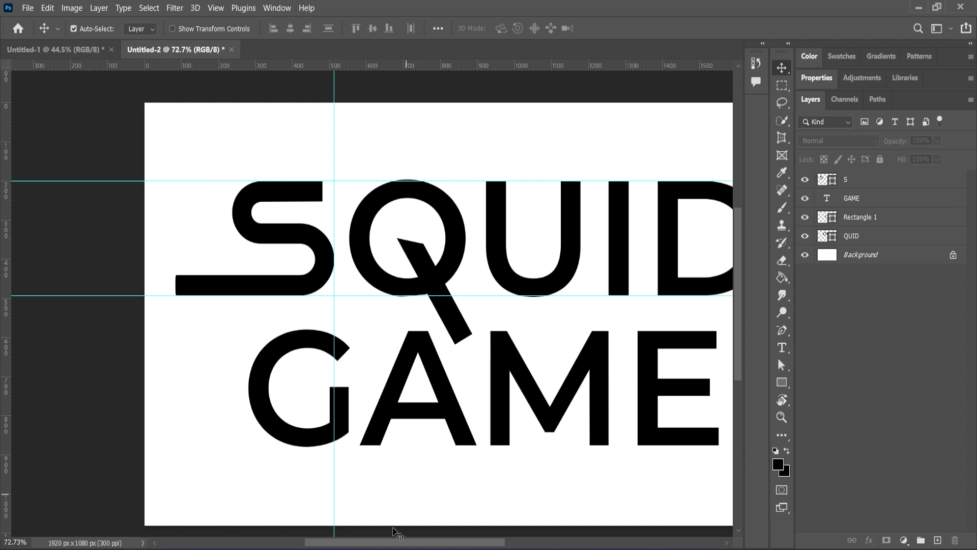
Extend the U's right stem upward on the QUID layer, making the QUID shape about 454 px tall
drag(393, 543, 449, 544)
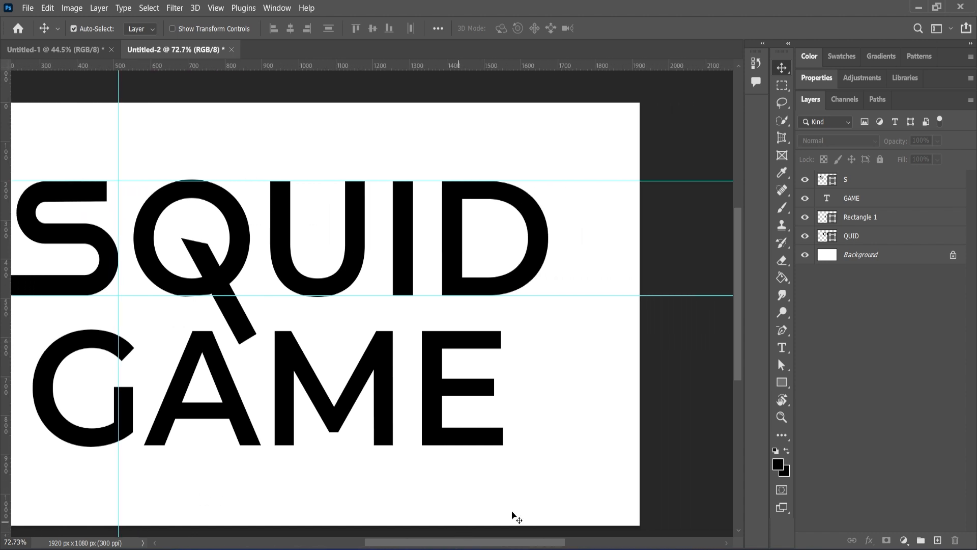
click(781, 365)
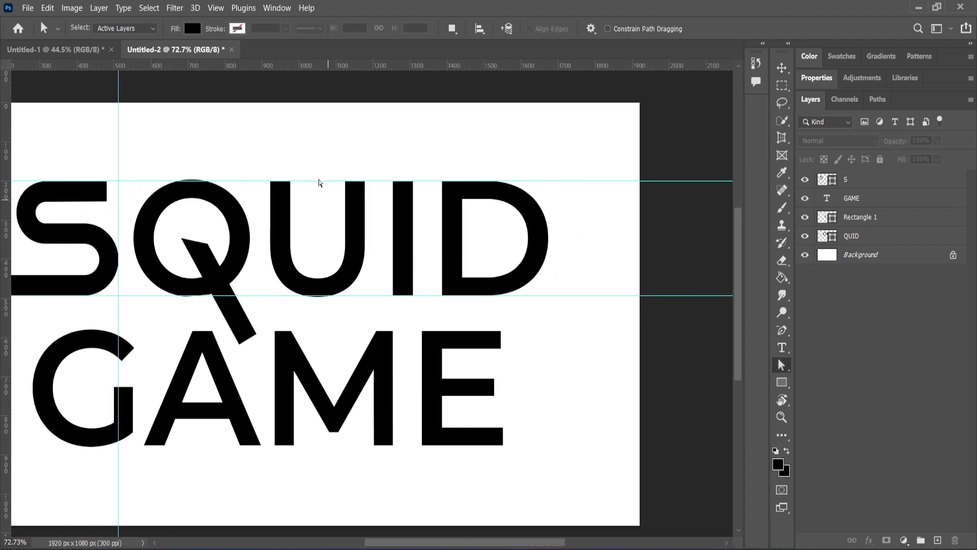
drag(316, 159, 378, 230)
click(851, 237)
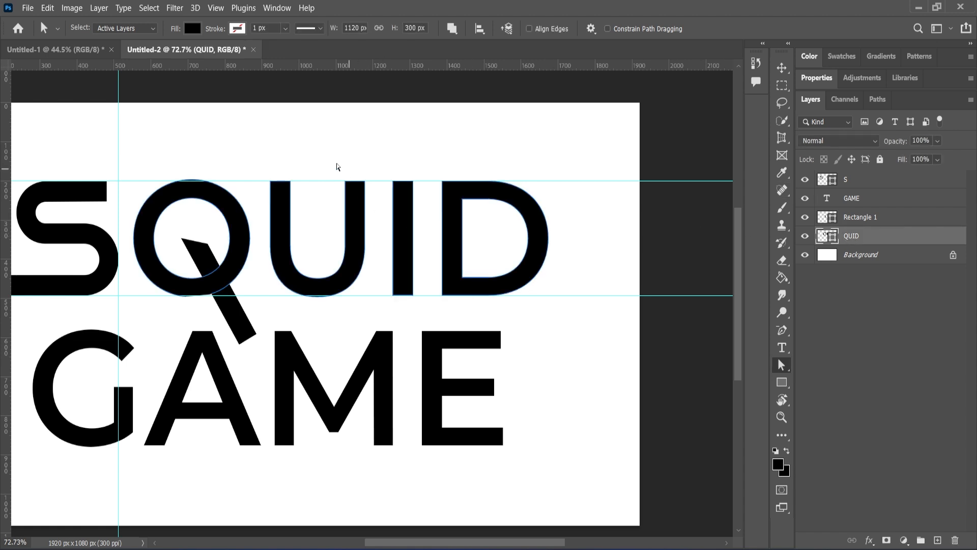
drag(336, 166, 345, 120)
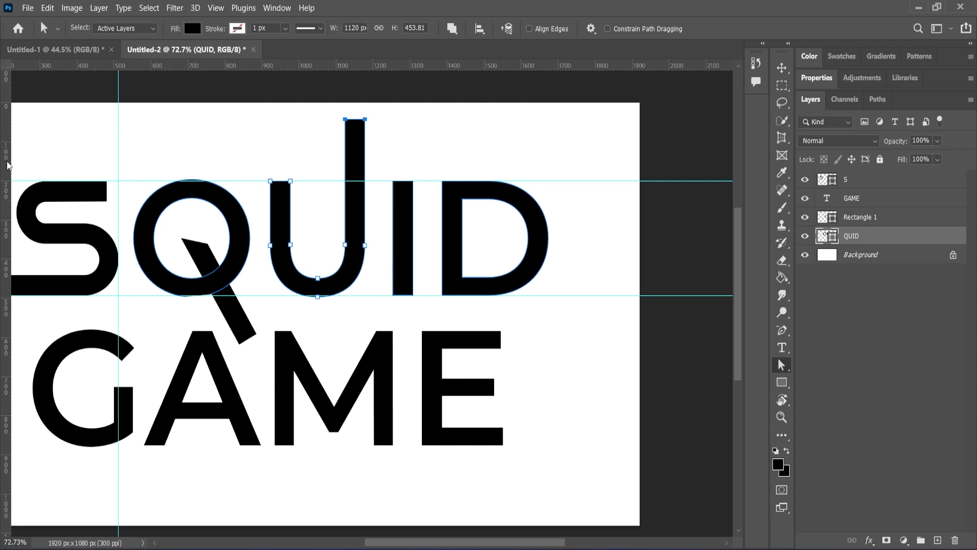
Place a vertical guide at the D's outer edge and stretch the D's curved side rightward, making the QUID shape about 1244 px wide
drag(7, 164, 548, 294)
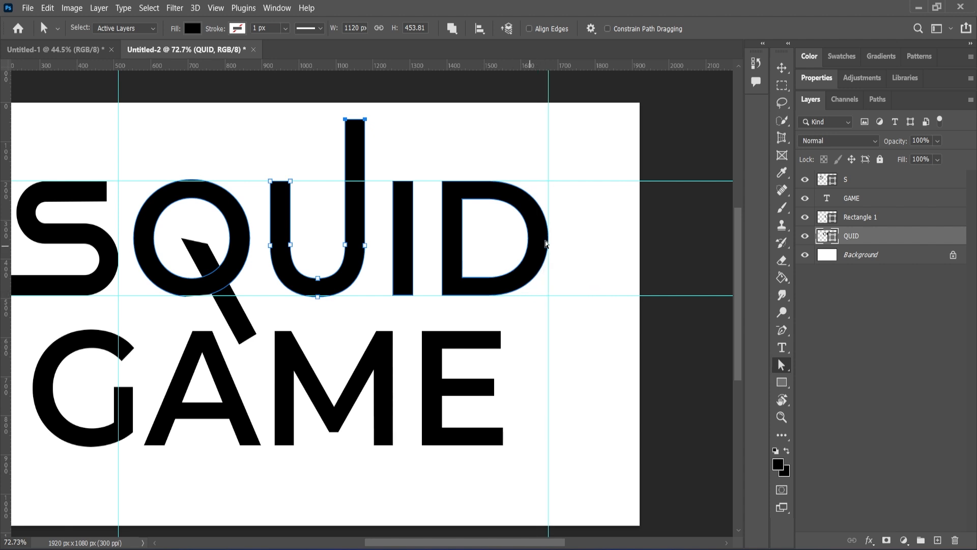
mouse_move(580, 176)
mouse_down()
mouse_move(578, 211)
mouse_move(506, 307)
mouse_up()
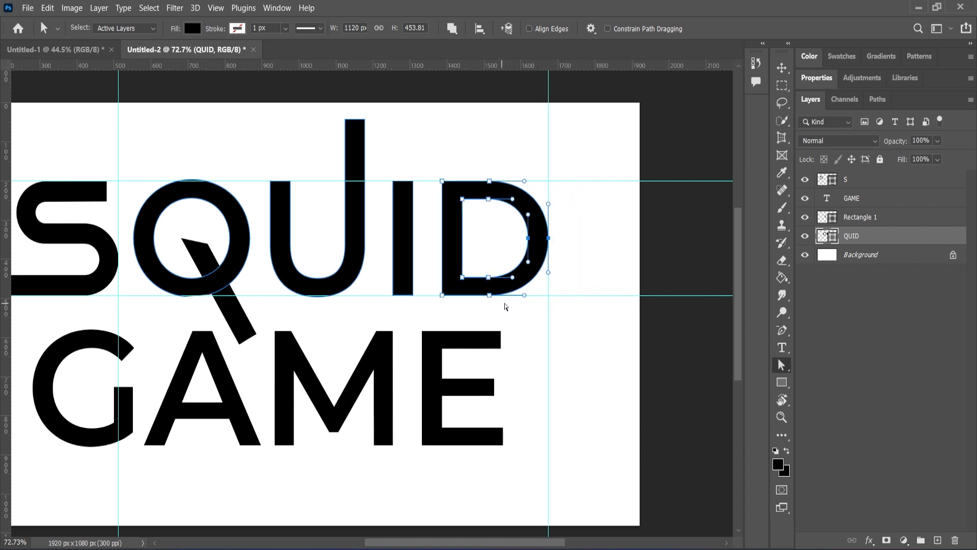
drag(469, 154, 569, 317)
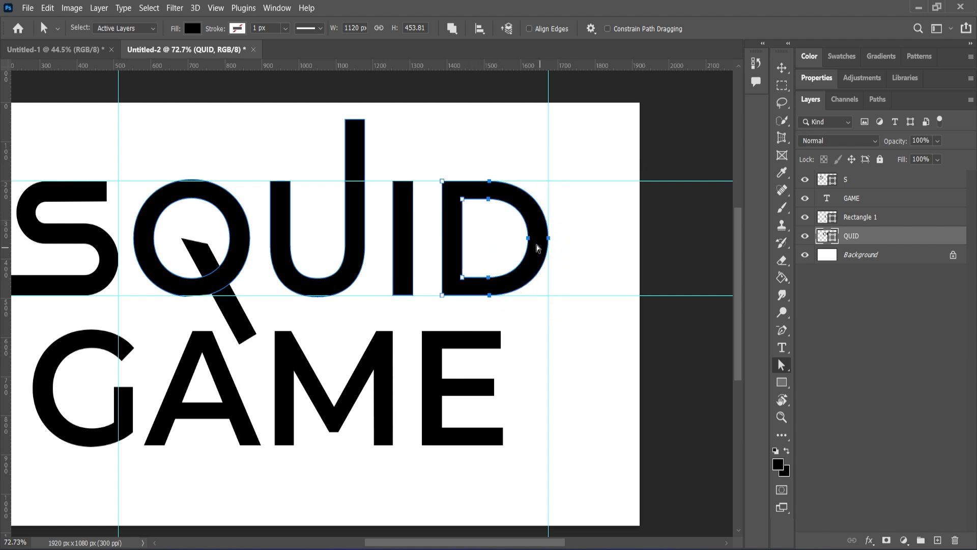
drag(548, 243, 595, 247)
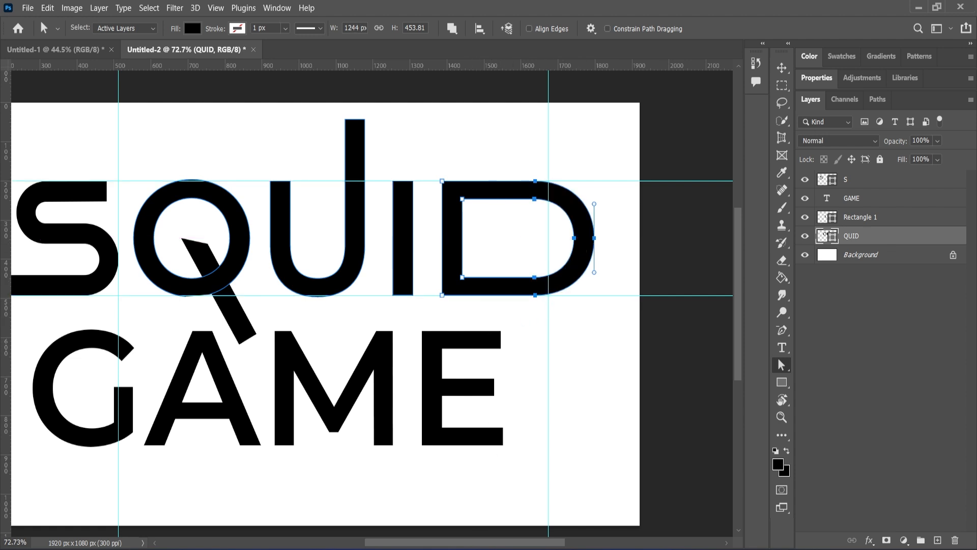
Add four horizontal guides along the G's outer top, outer bottom, inner top and inner bottom edges
drag(472, 542, 426, 547)
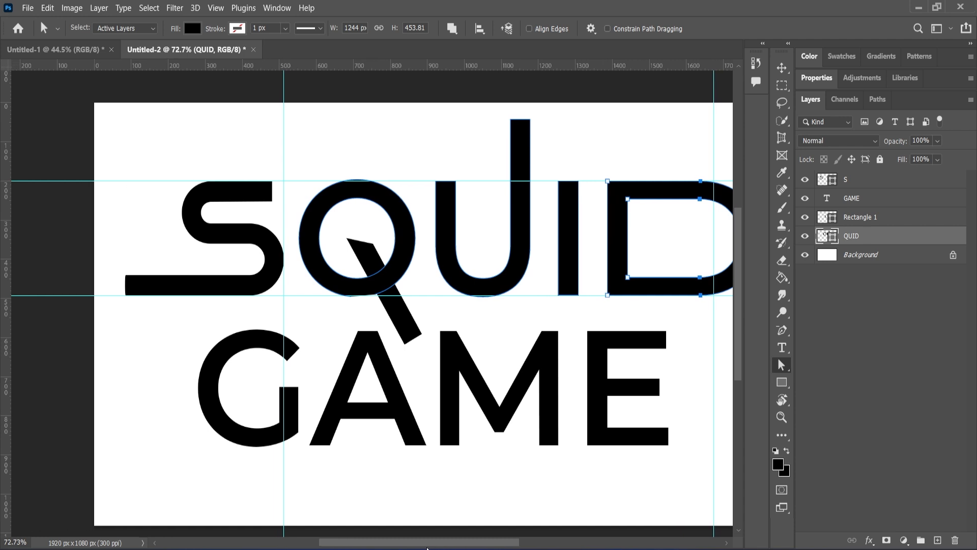
scroll(427, 475, down, 1)
scroll(421, 463, down, 3)
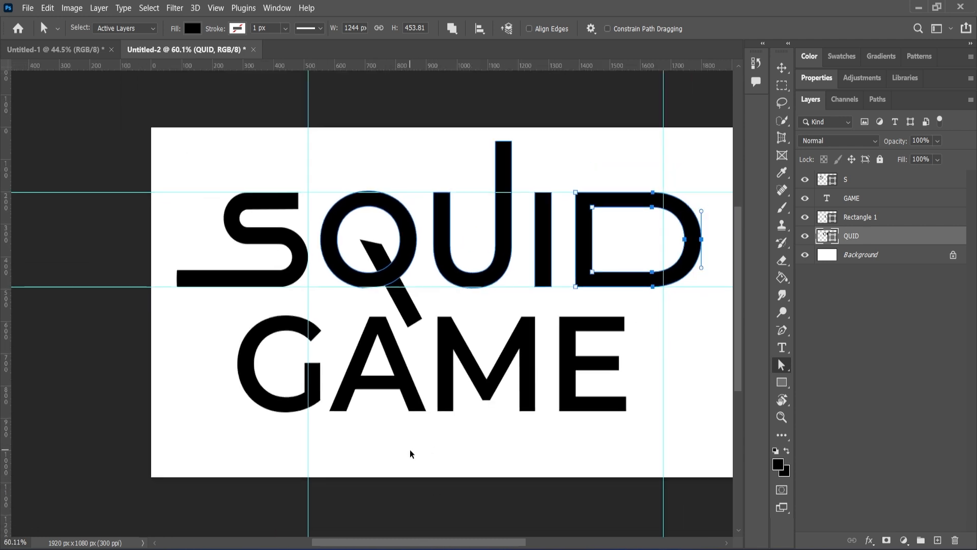
scroll(431, 452, down, 1)
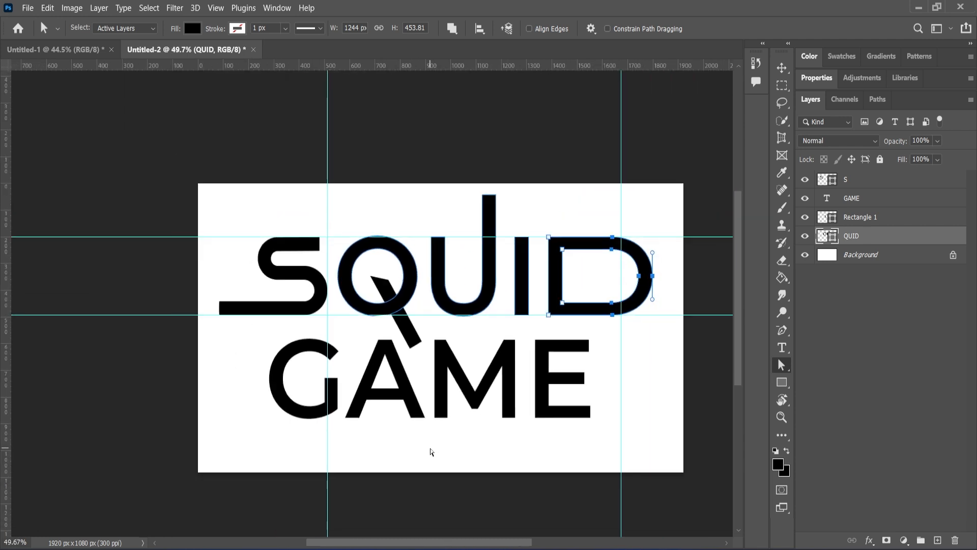
scroll(427, 451, down, 2)
scroll(349, 413, up, 2)
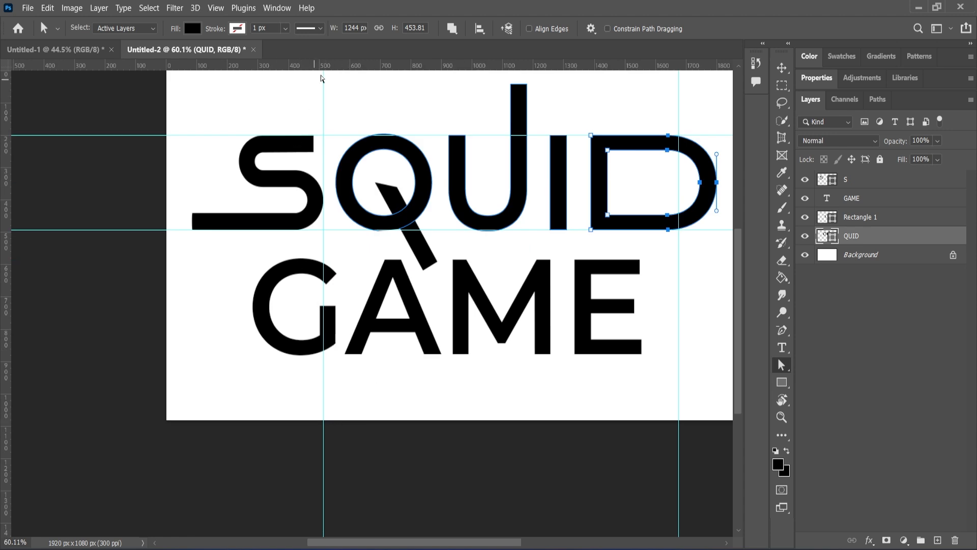
drag(335, 67, 359, 258)
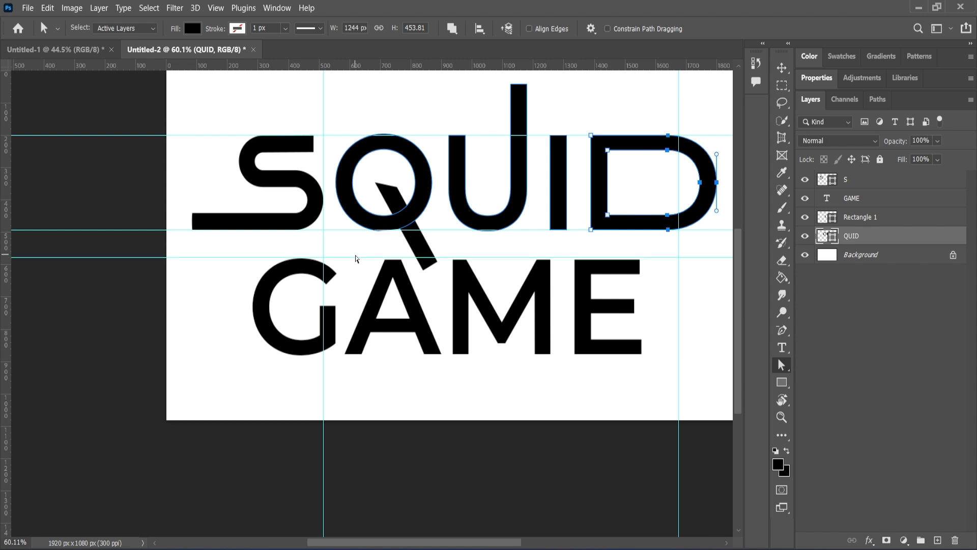
scroll(355, 257, up, 5)
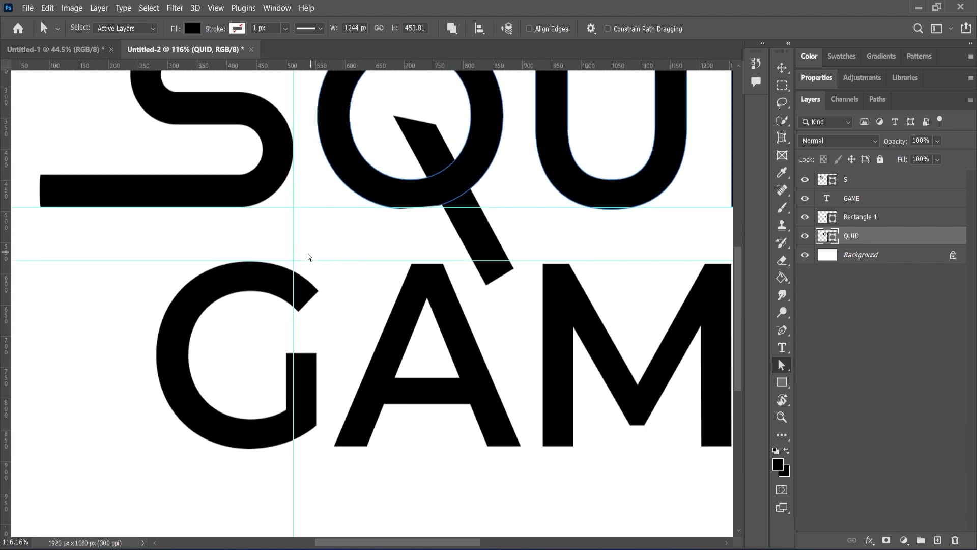
scroll(308, 257, down, 2)
drag(313, 66, 328, 393)
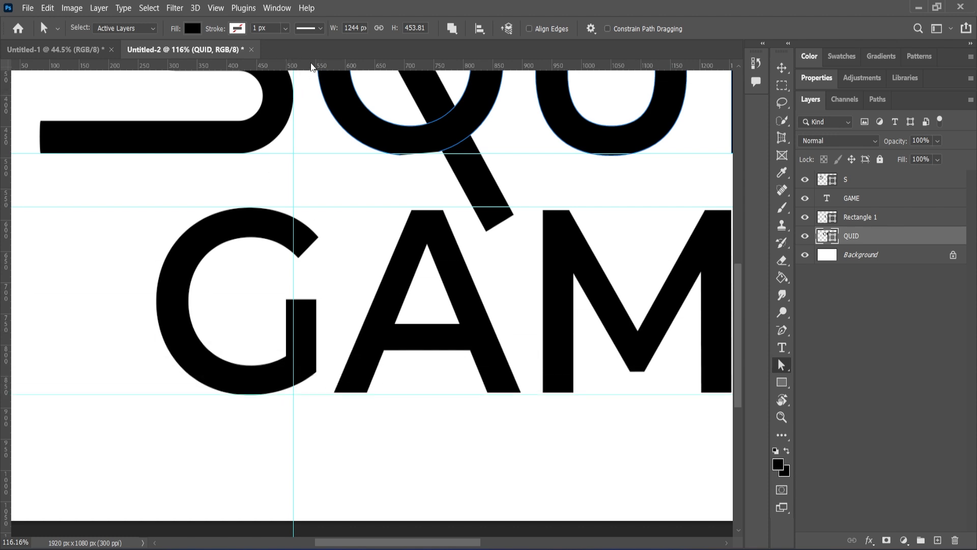
drag(312, 67, 310, 237)
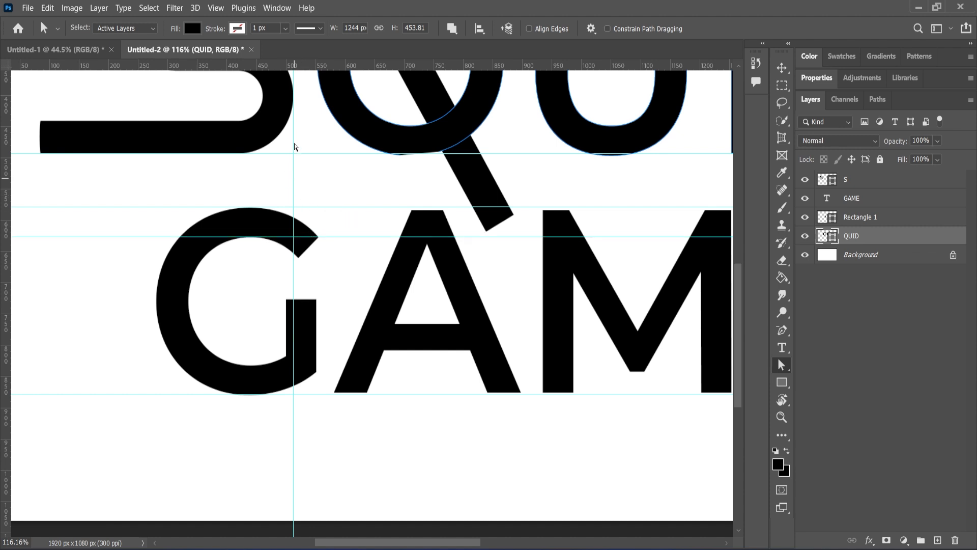
drag(328, 65, 323, 364)
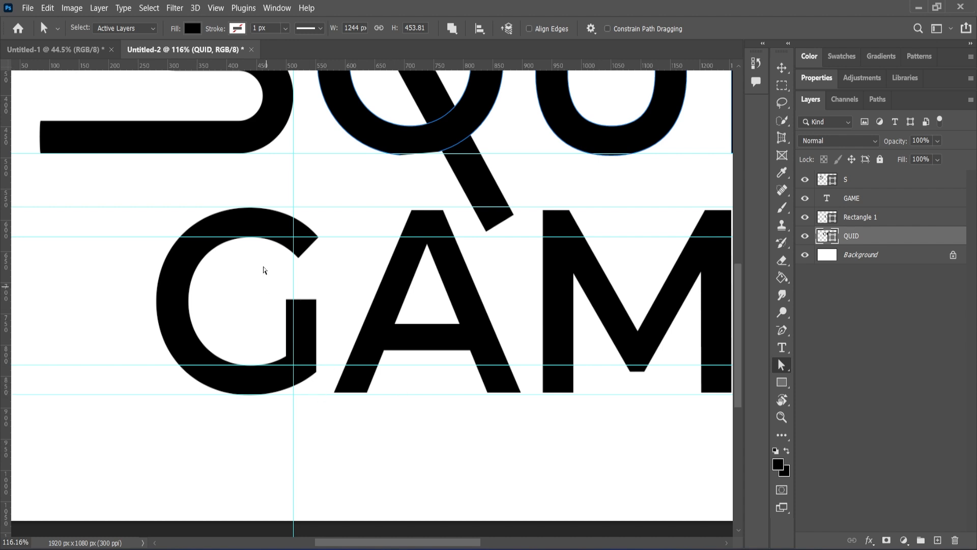
Create a work path from the GAME text layer and convert the layer to a shape
drag(350, 202, 236, 273)
click(872, 200)
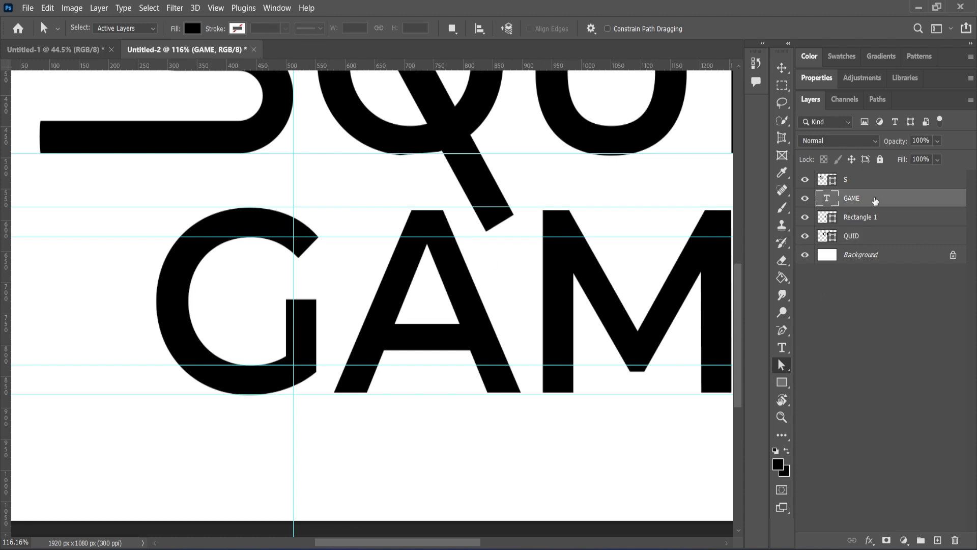
right_click(875, 200)
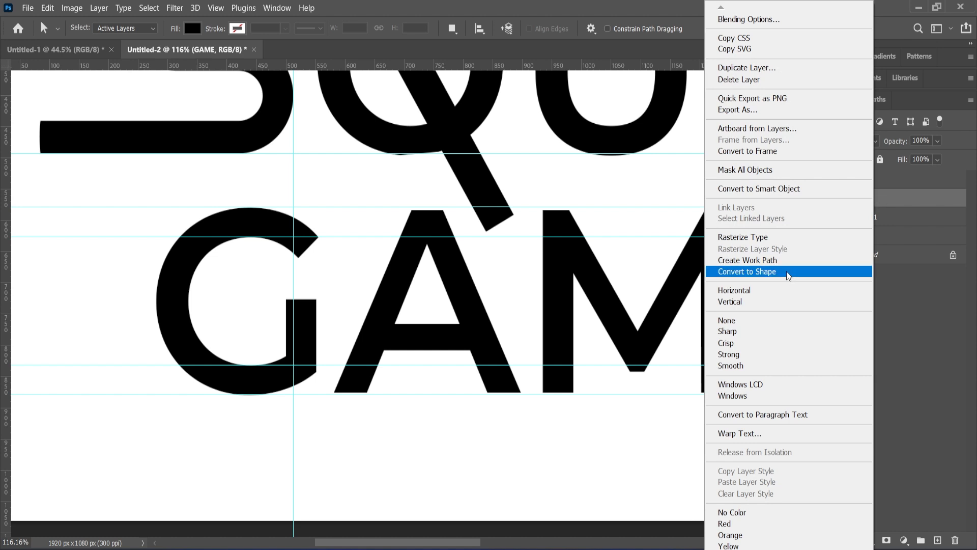
click(776, 260)
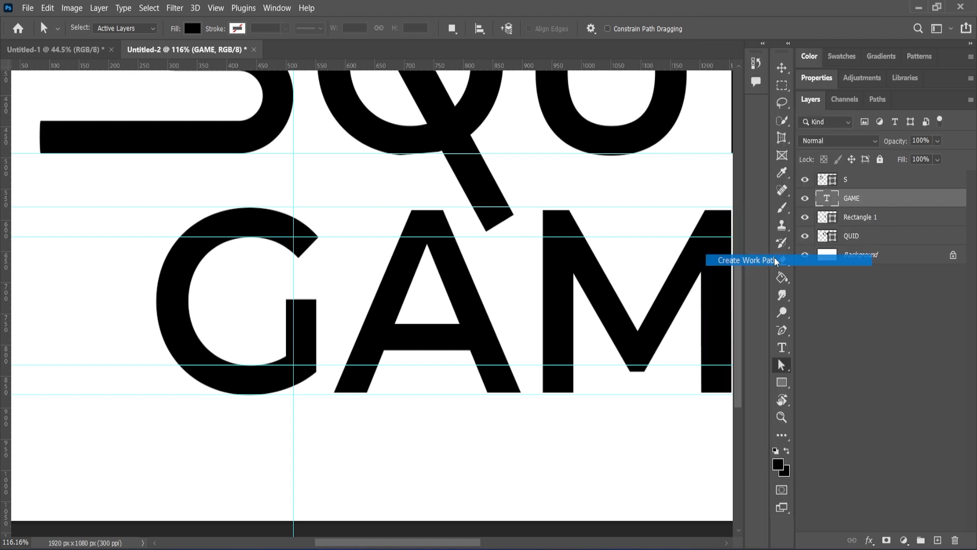
right_click(908, 200)
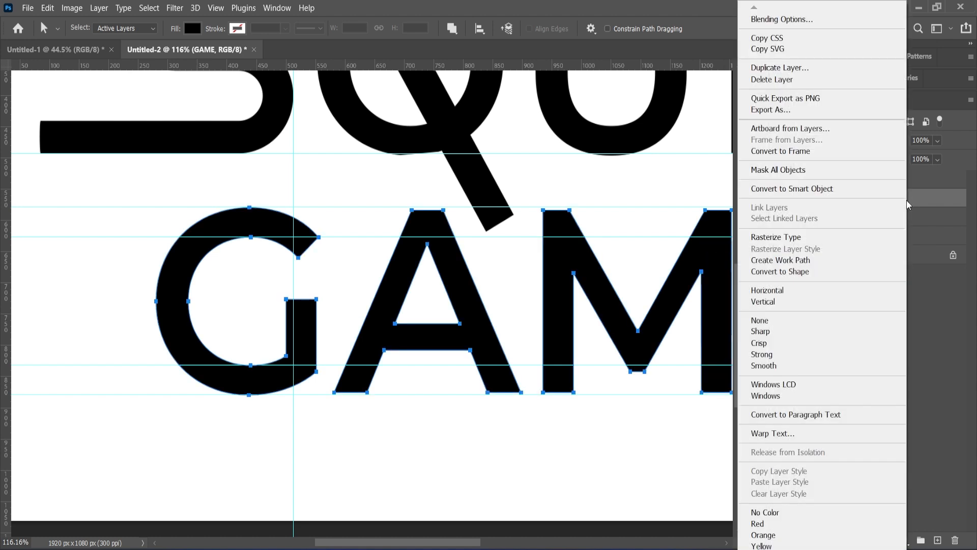
click(791, 273)
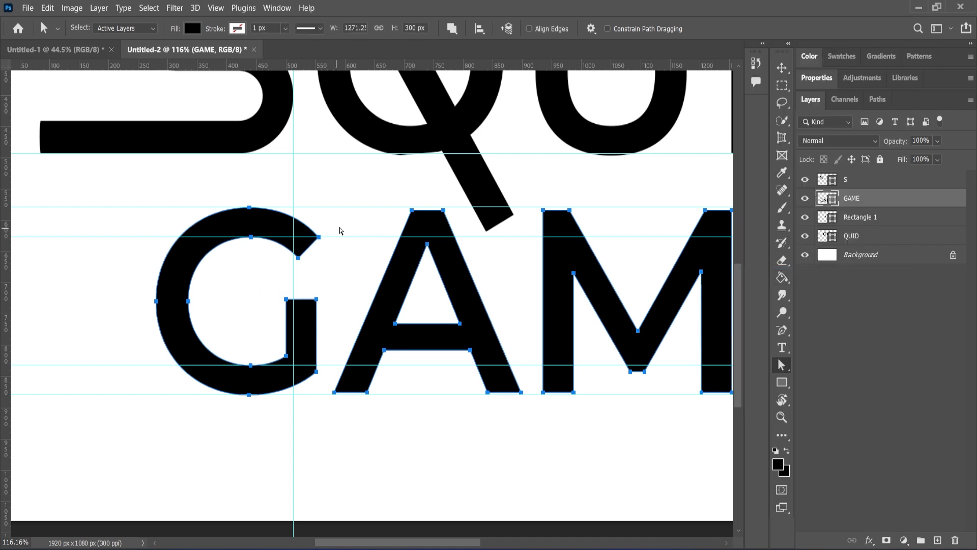
Delete the two end points of the G's upper arm so it stops at the top of the curve, undoing any shift of the letter
drag(348, 224, 264, 267)
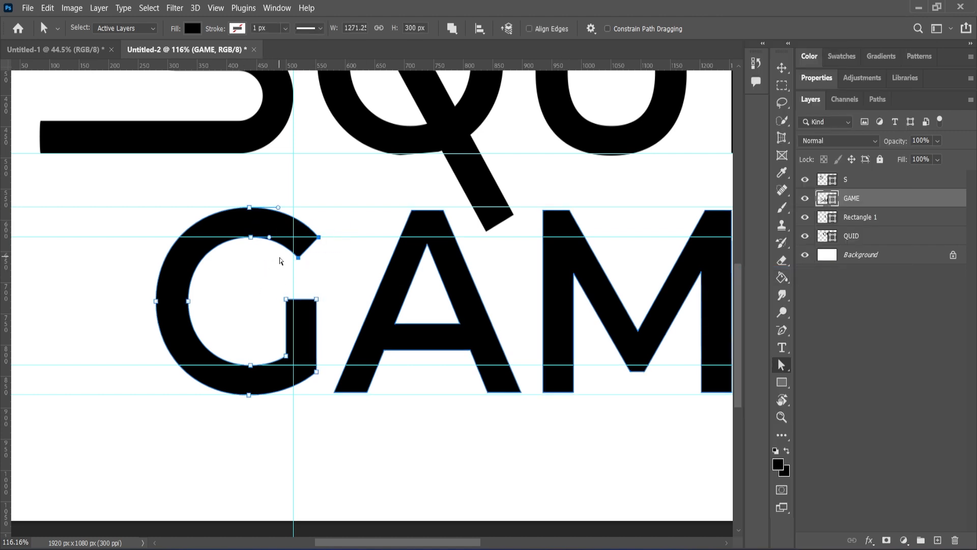
key(Delete)
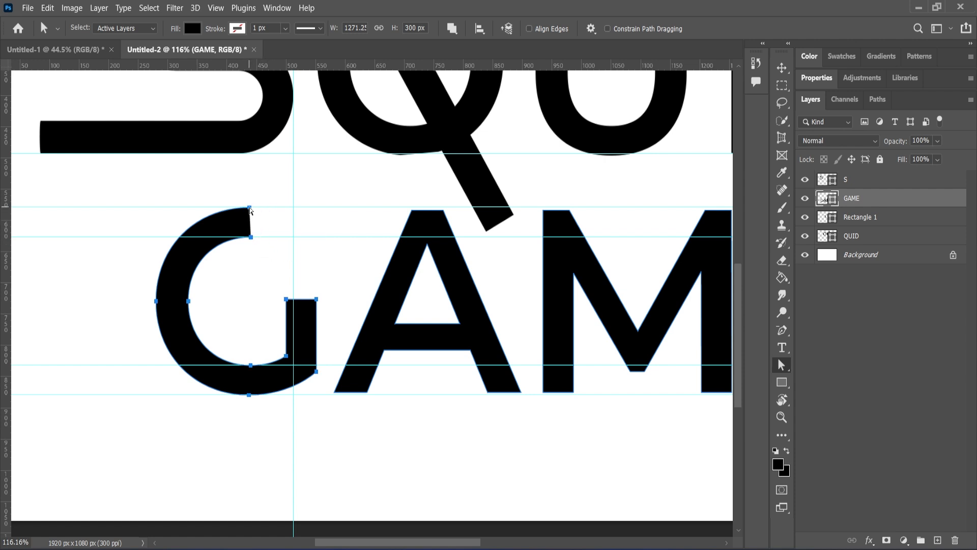
drag(249, 208, 256, 210)
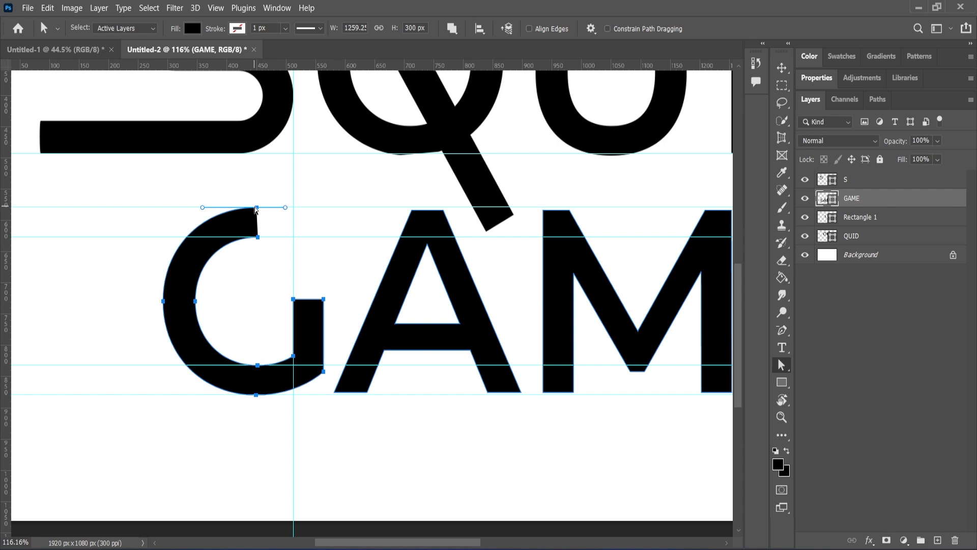
key(ctrl+z)
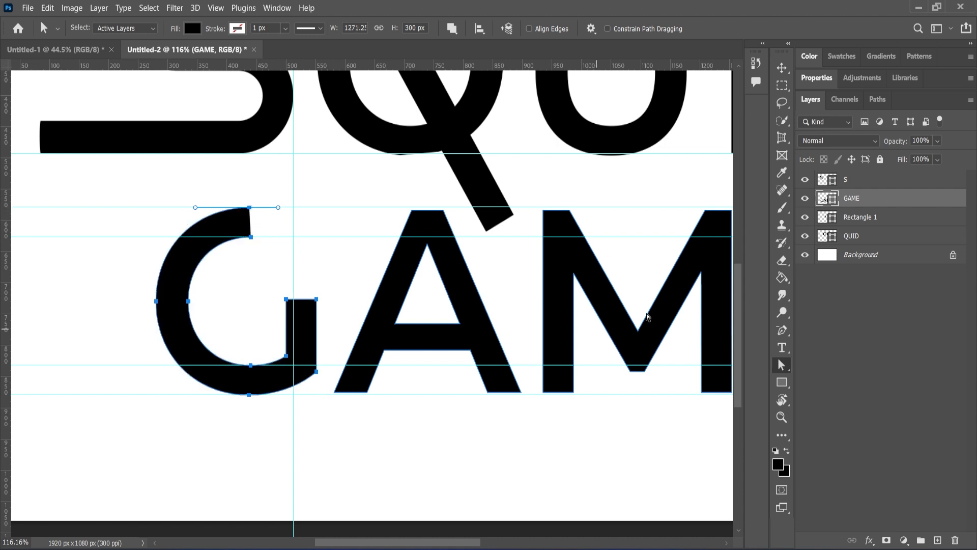
Add an anchor point just before each corner of the G's cut upper end, on the outer and inner edges
click(775, 332)
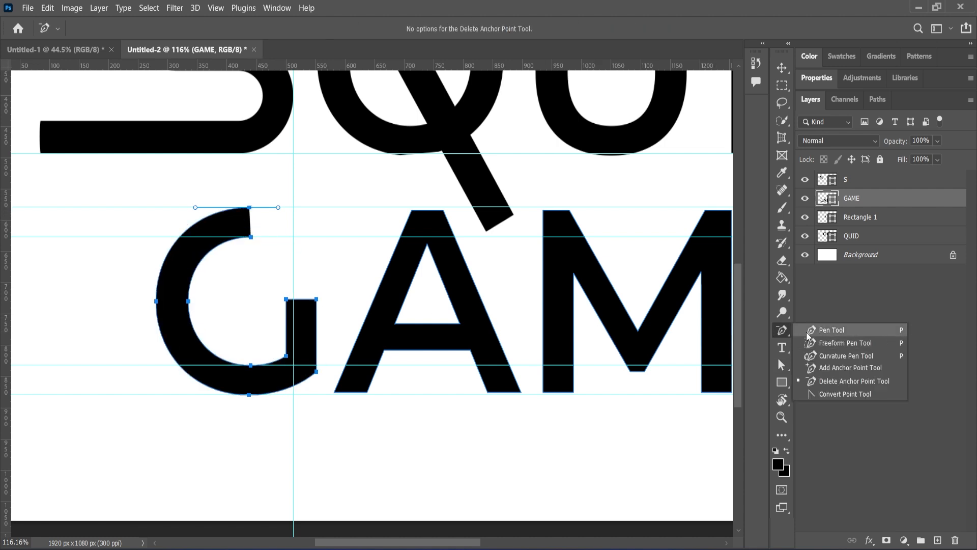
click(823, 368)
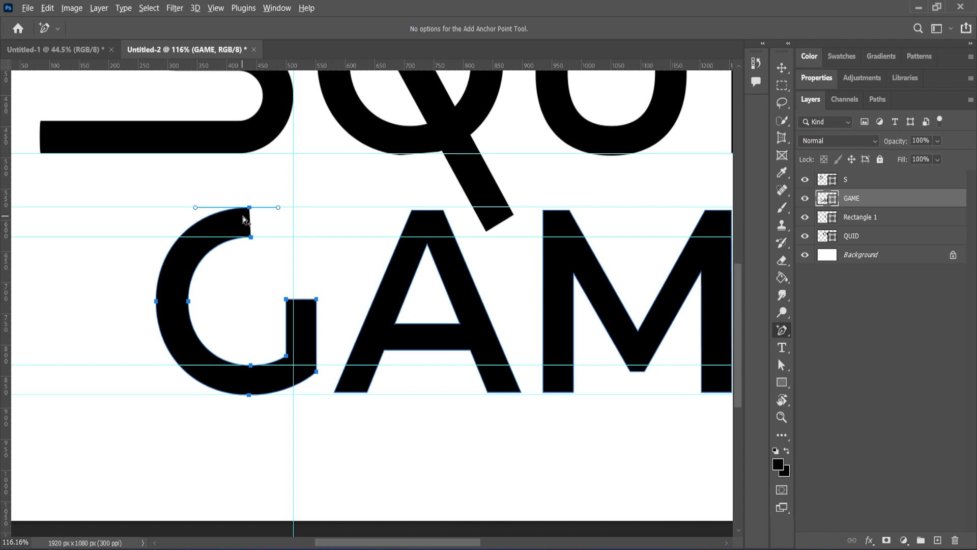
scroll(243, 216, up, 5)
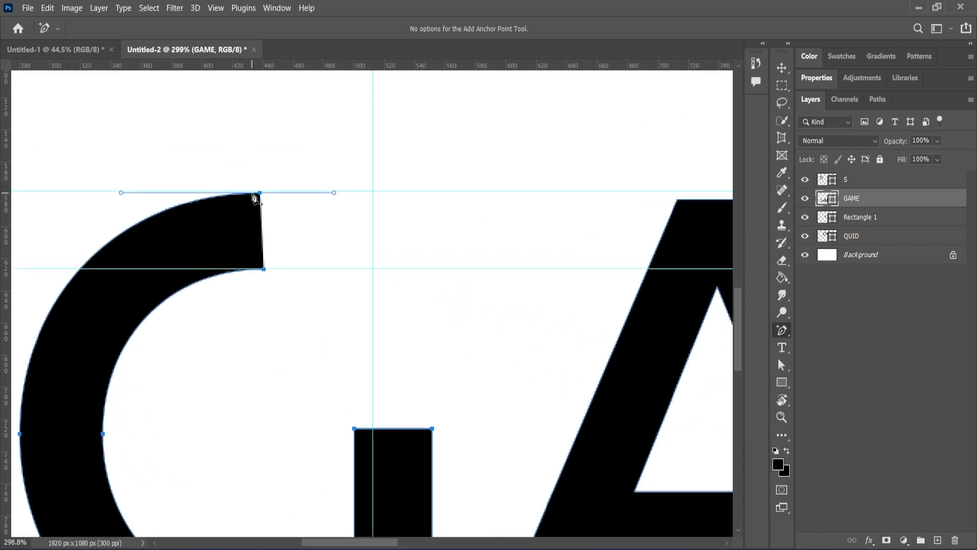
click(253, 194)
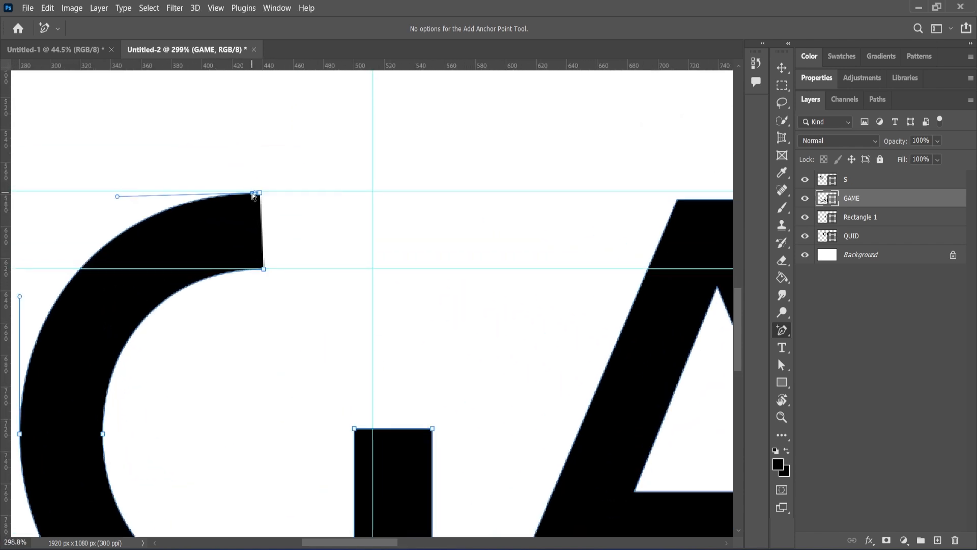
click(256, 270)
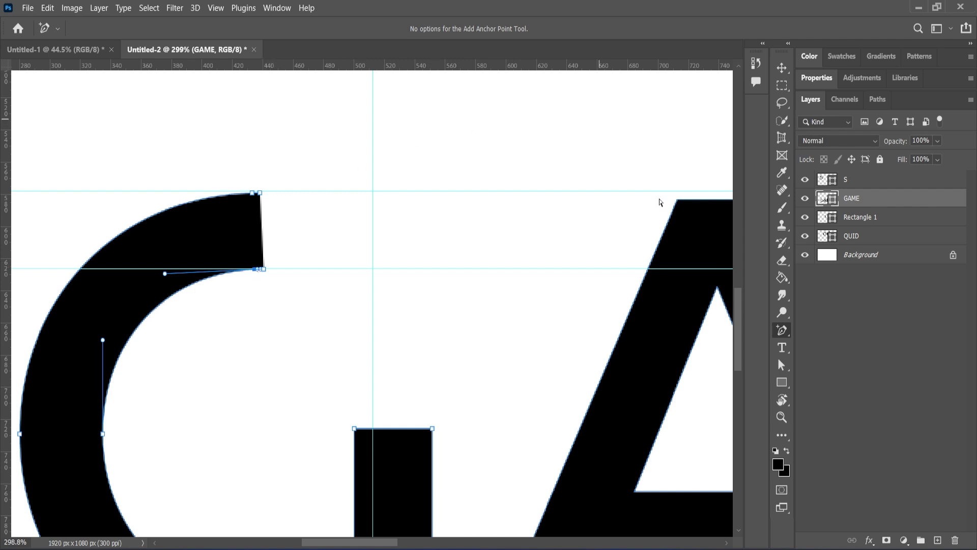
Move the two end corner points of the G's upper arm rightward, extending it as a straight bar to the vertical guide
click(781, 365)
drag(309, 182, 260, 280)
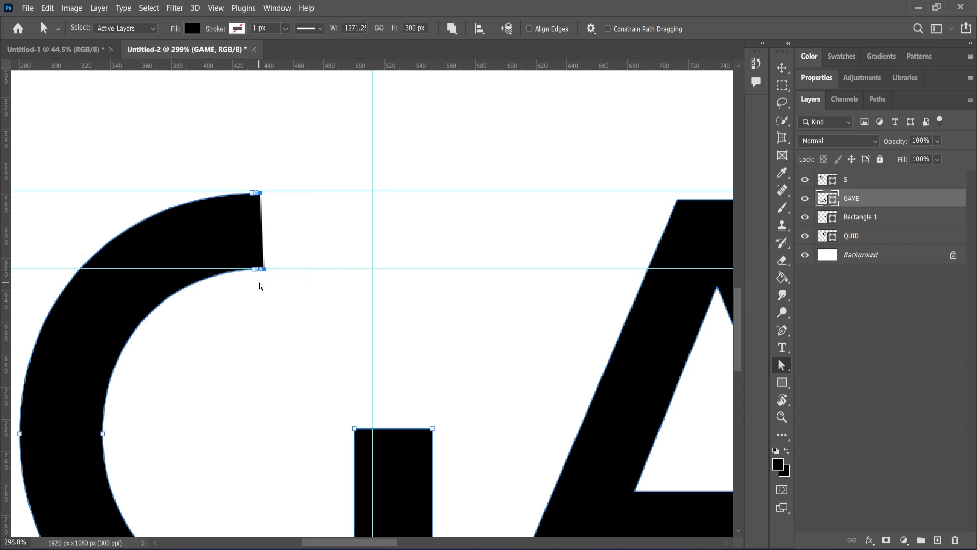
scroll(261, 266, up, 1)
drag(278, 170, 252, 181)
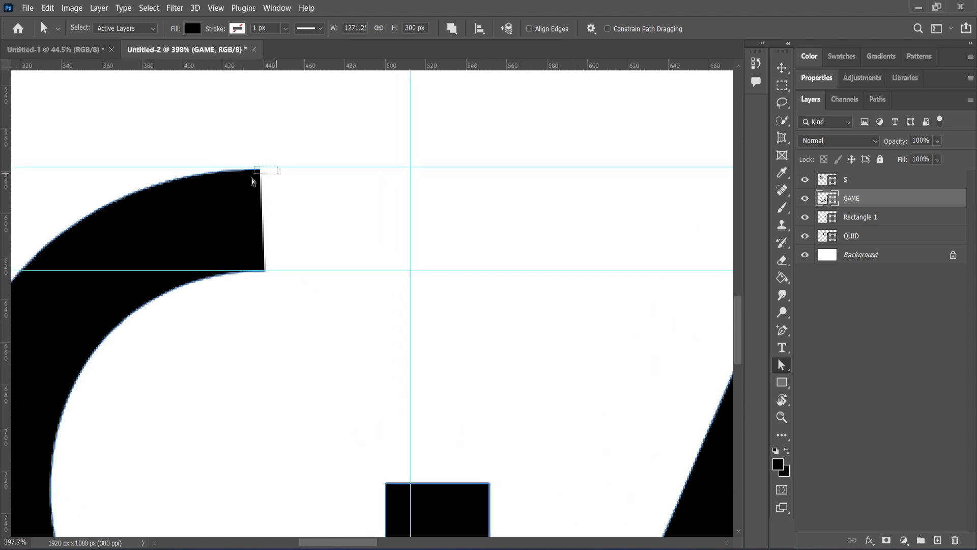
drag(264, 259, 259, 285)
drag(274, 170, 258, 279)
click(252, 166)
drag(268, 224, 295, 284)
click(286, 260)
drag(286, 166, 415, 275)
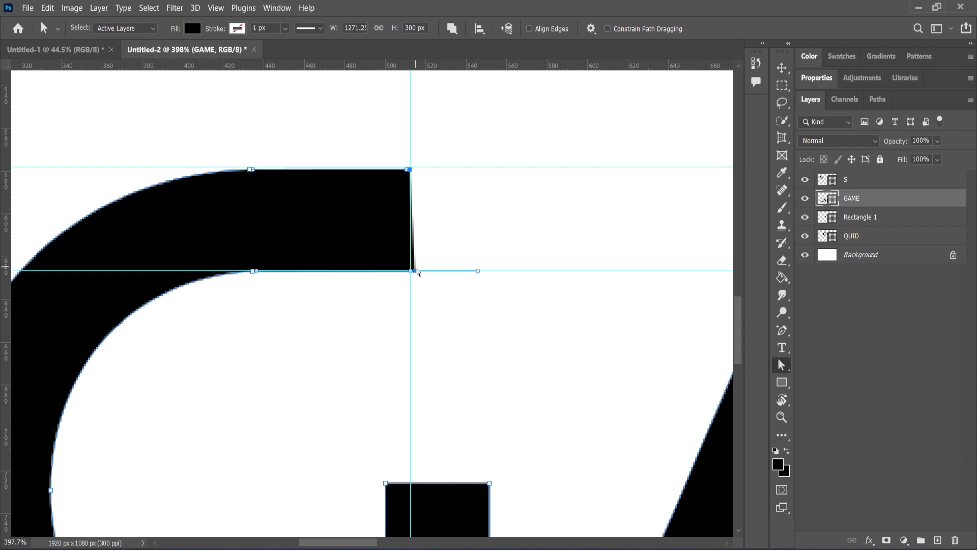
drag(416, 272, 412, 273)
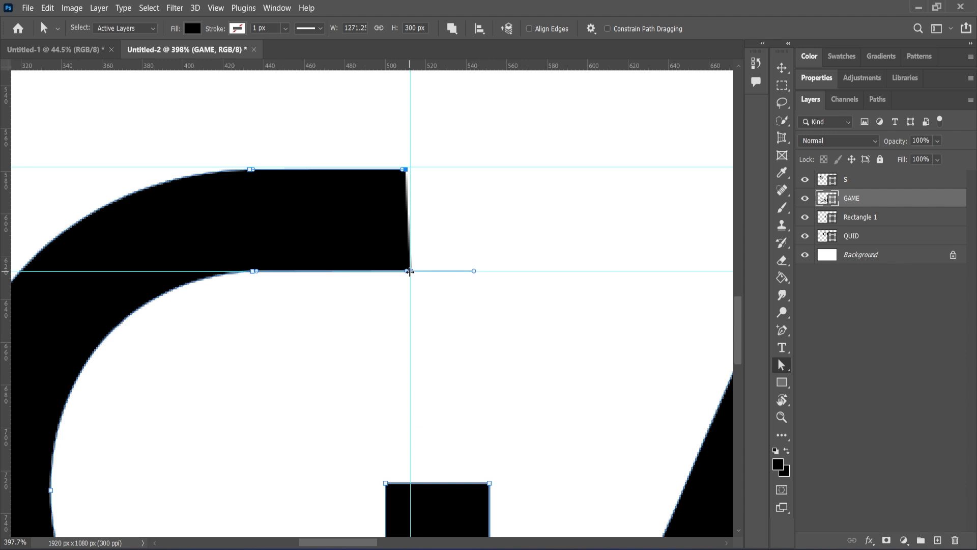
Align both end corners of the G's upper arm exactly on the vertical guide so the arm ends in a straight vertical edge
mouse_move(413, 274)
mouse_down()
mouse_move(404, 273)
mouse_move(416, 271)
mouse_up()
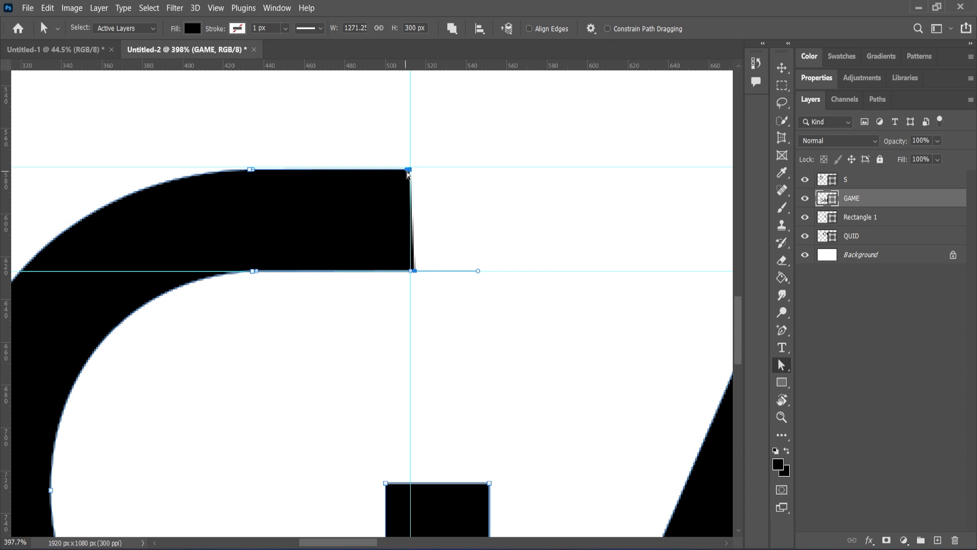
click(416, 283)
click(416, 274)
drag(415, 273, 410, 273)
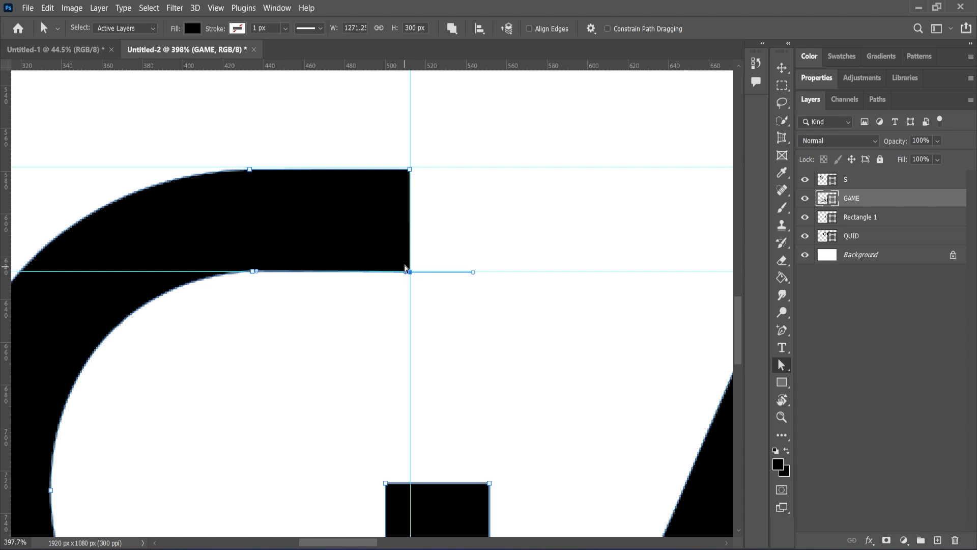
scroll(406, 268, down, 3)
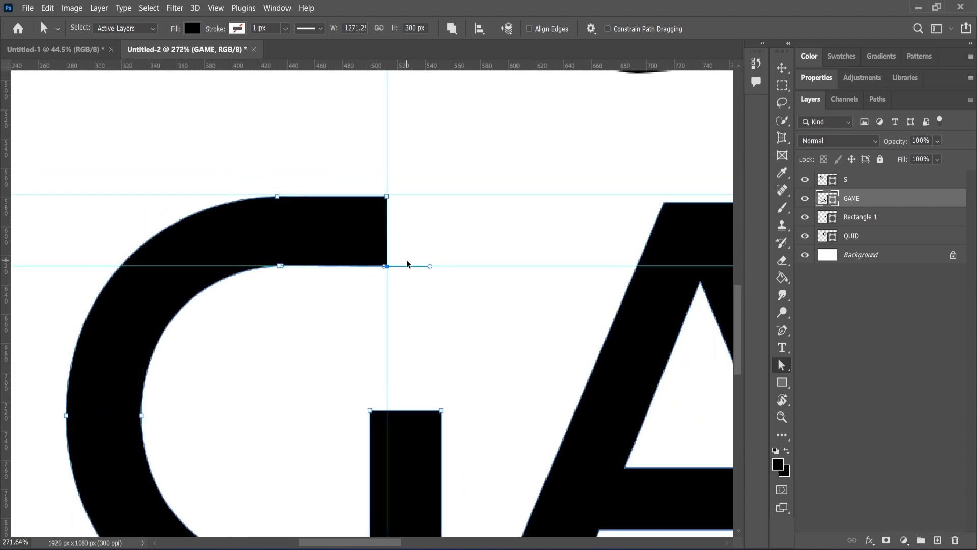
scroll(407, 263, down, 2)
scroll(407, 256, down, 1)
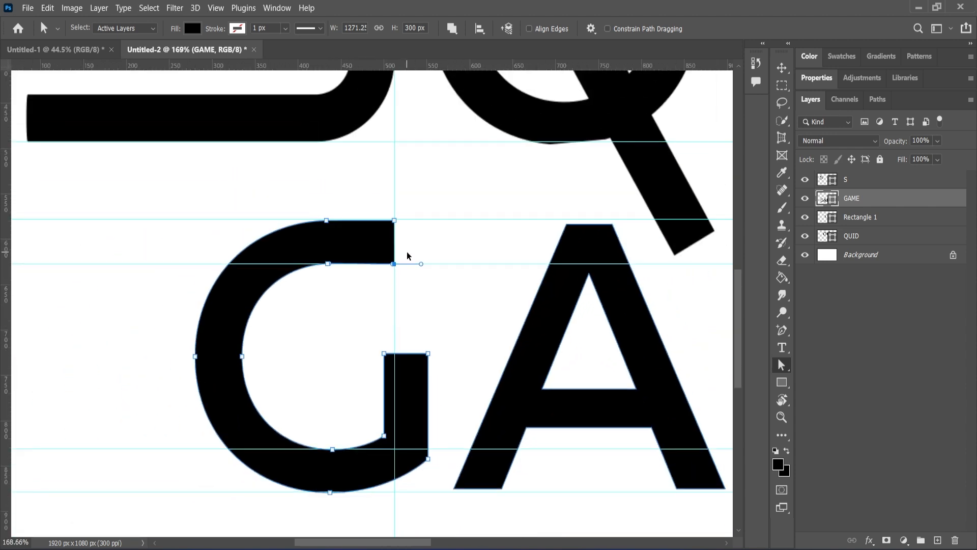
Extend the G's upper arm past the vertical guide, then shift its lower end corner back leftward to give the end a slanted cut
drag(376, 200, 403, 278)
drag(394, 265, 416, 265)
drag(426, 208, 407, 265)
key(ctrl+z)
drag(395, 224, 441, 224)
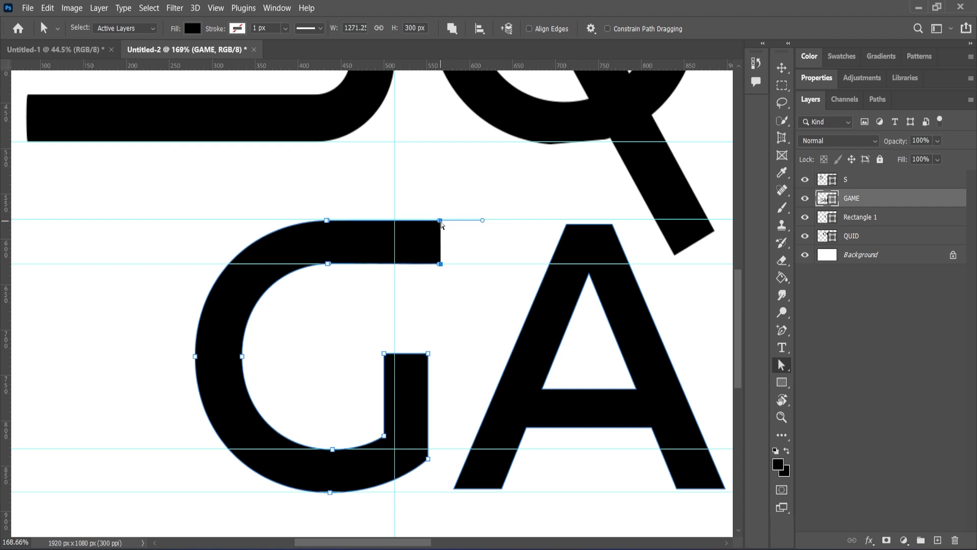
click(441, 272)
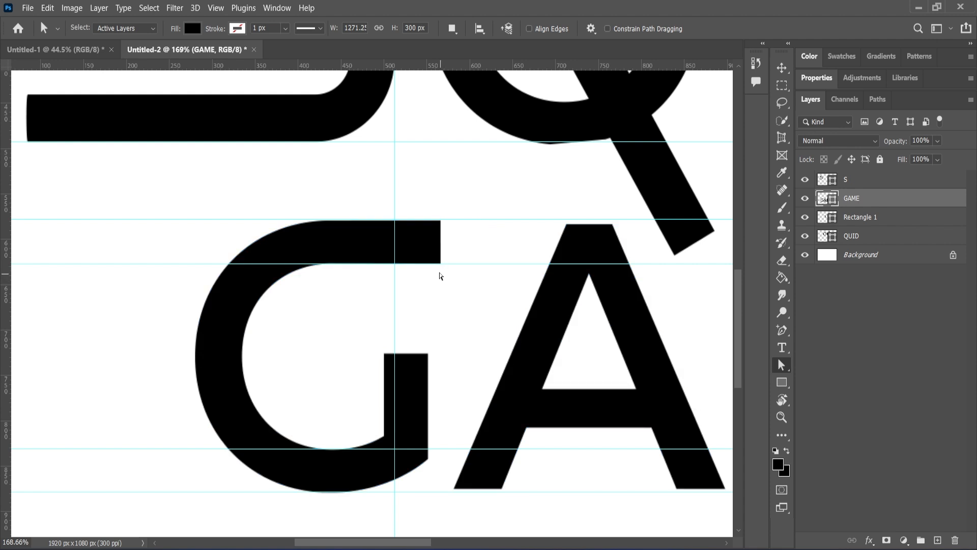
drag(452, 259, 420, 264)
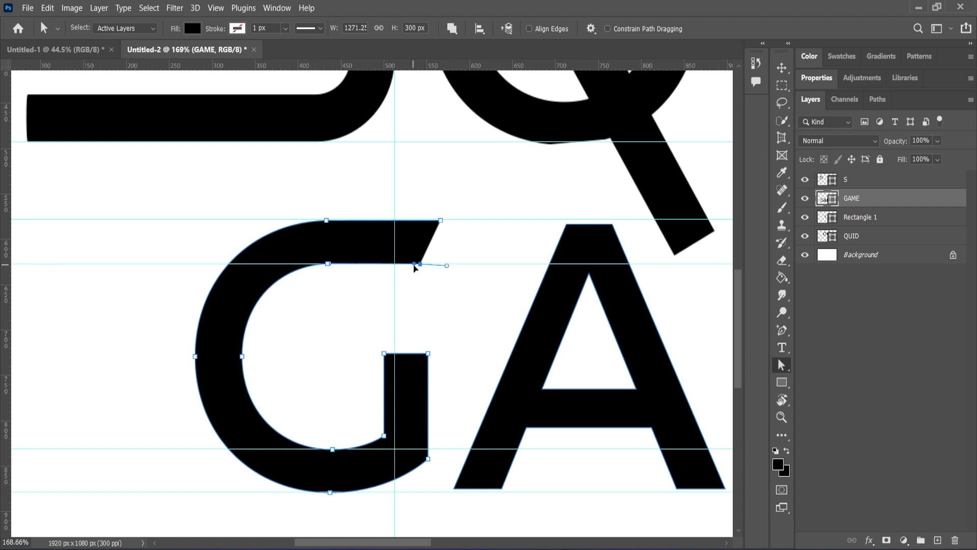
drag(422, 266, 419, 267)
Try to delete the two upper corner points of the G's vertical spur together, and undo the deletion
scroll(418, 267, down, 5)
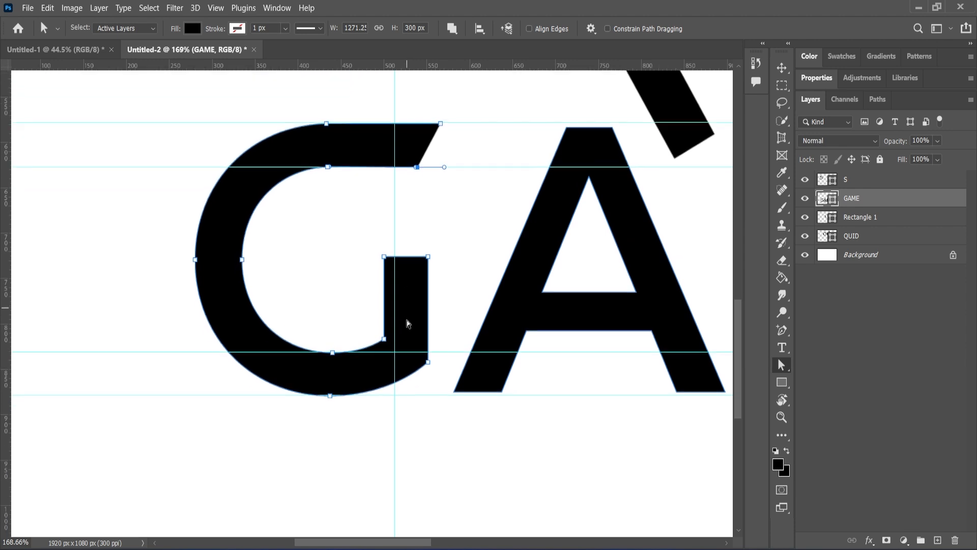
drag(346, 206, 457, 247)
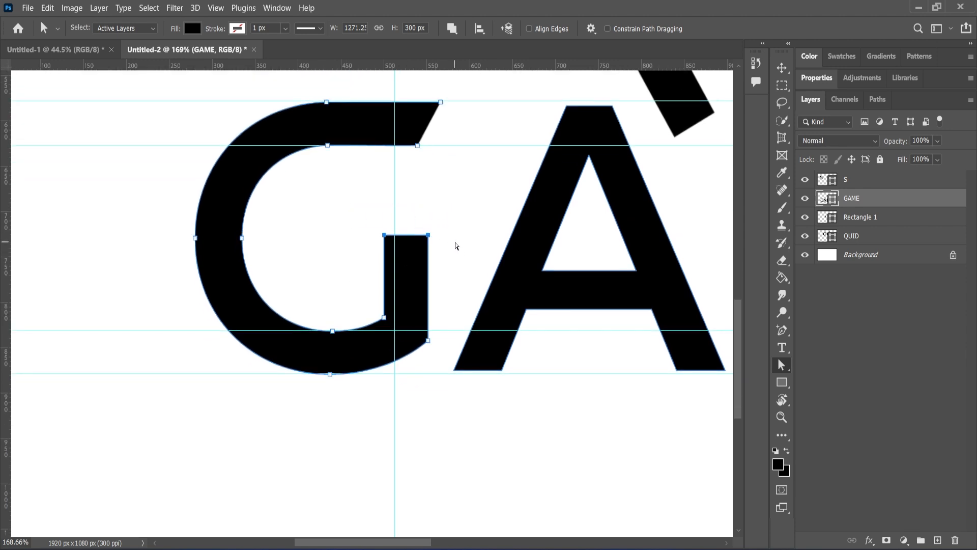
key(Delete)
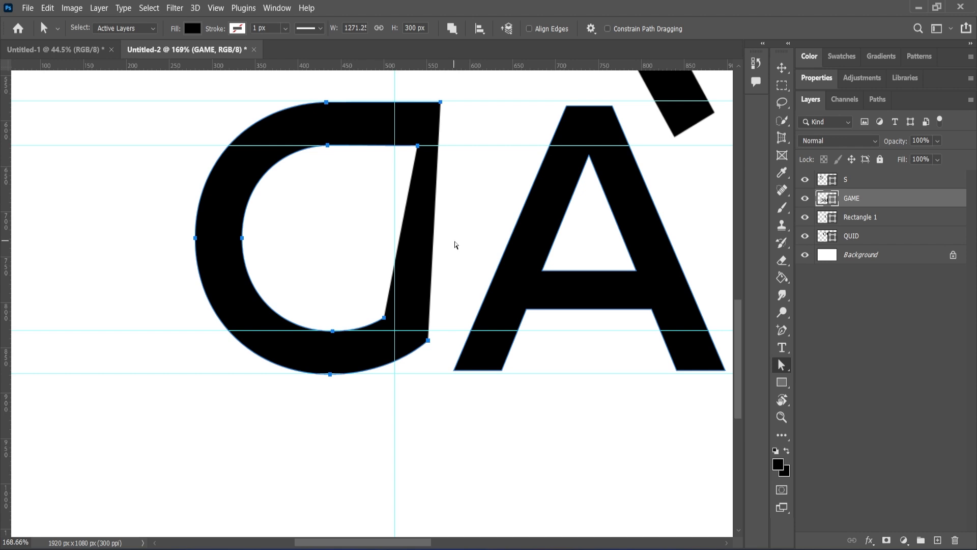
key(ctrl+z)
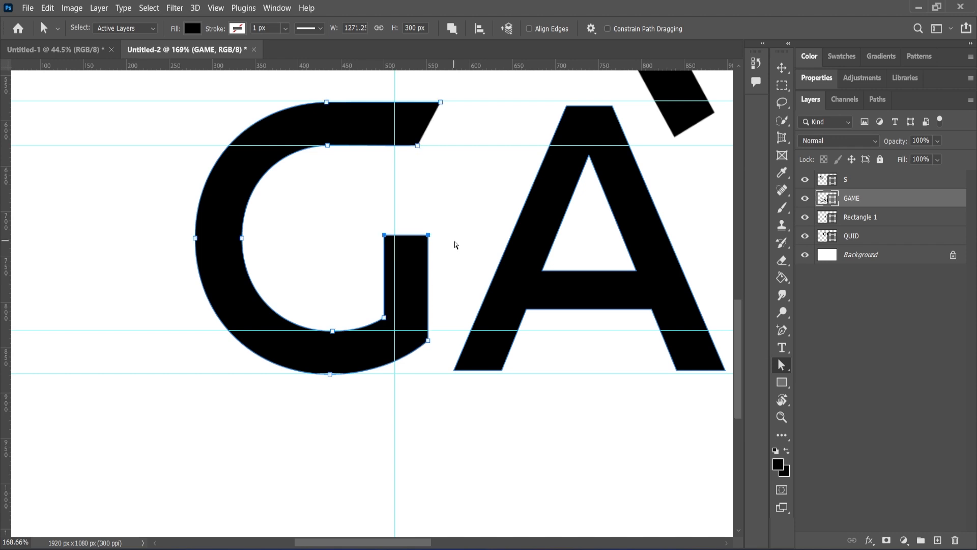
Remove the G's vertical spur by taking out its two upper corner points with the Delete Anchor Point tool
click(781, 330)
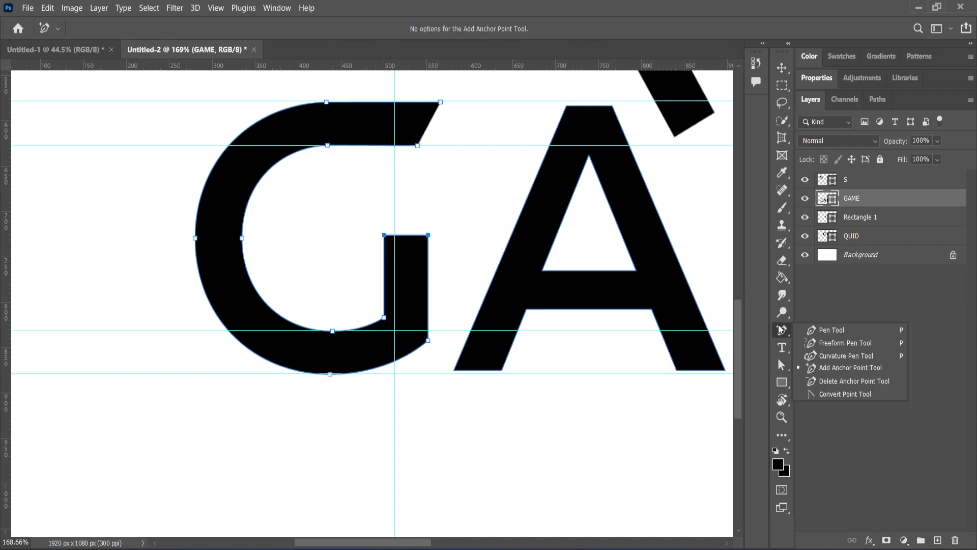
click(815, 380)
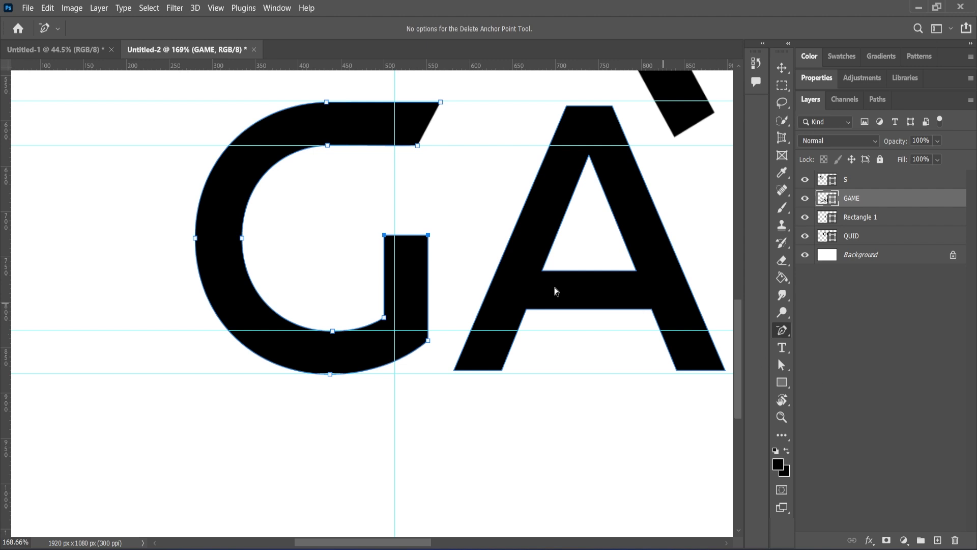
click(428, 235)
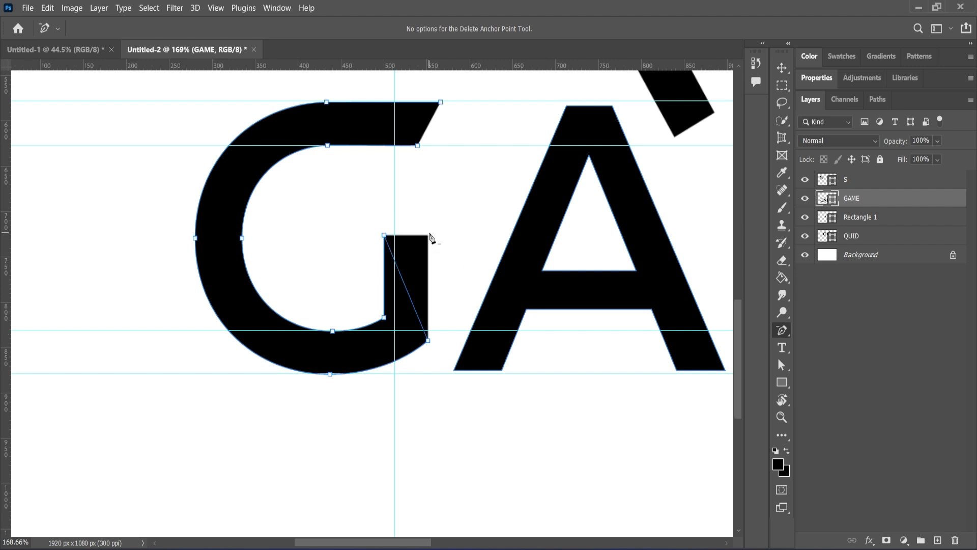
click(384, 236)
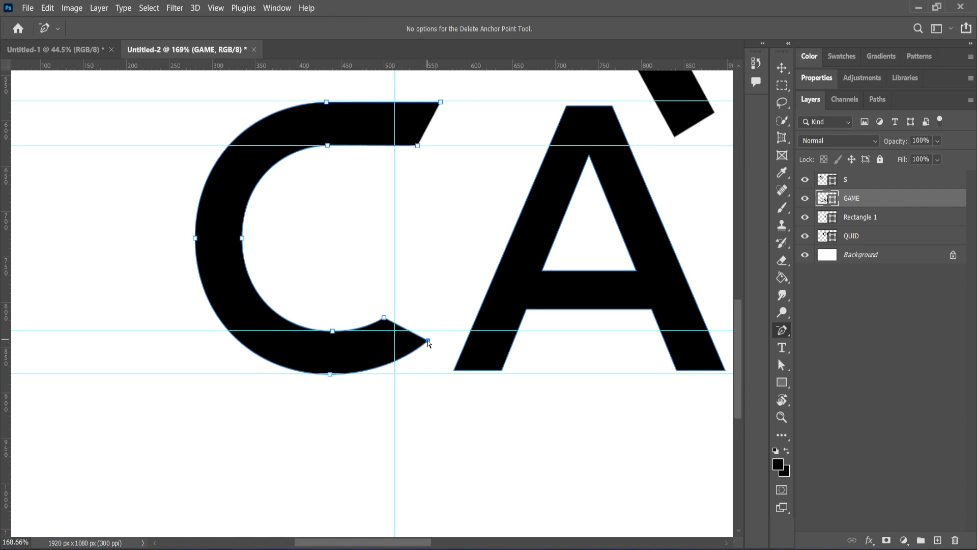
Move the outer and inner end points of the G's lower arm down onto the two lower horizontal guides
drag(428, 340, 425, 372)
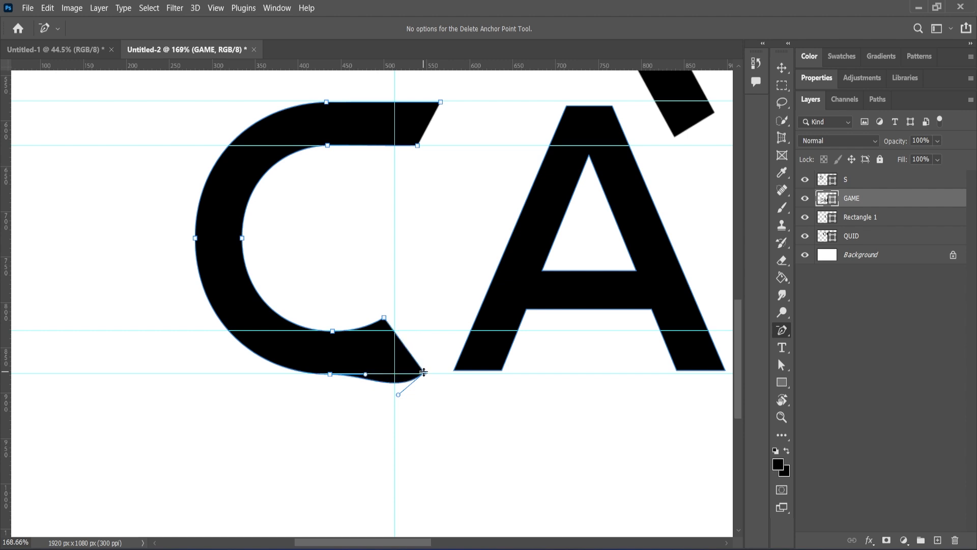
drag(384, 319, 384, 329)
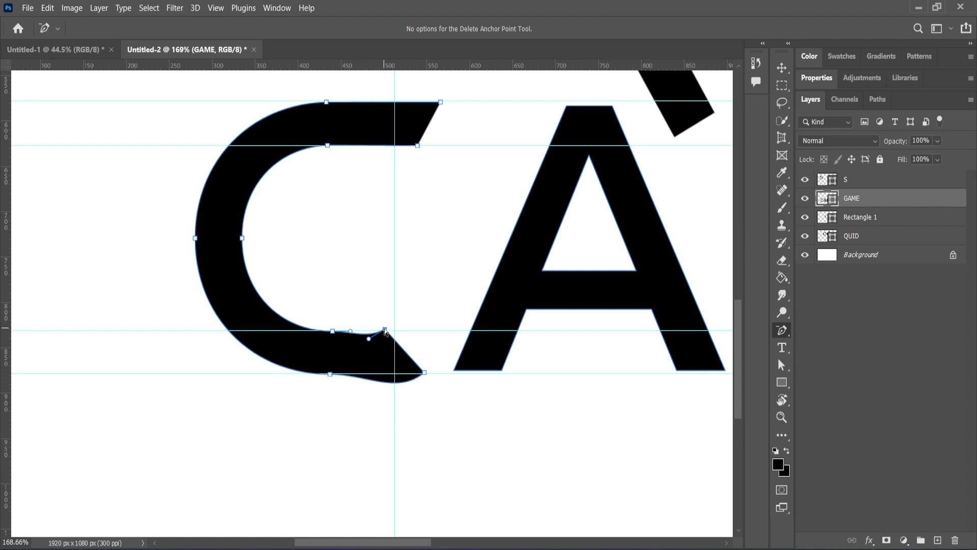
drag(385, 330, 390, 332)
Straighten the inner edge of the G's lower arm by collapsing the end point's curve handle, undoing any accidental removal of the outer point
scroll(361, 345, up, 3)
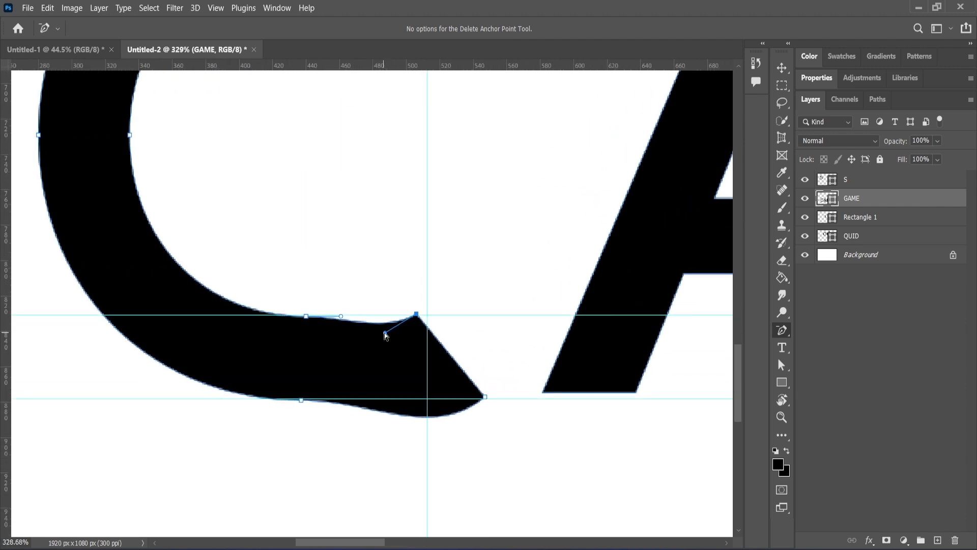
drag(385, 334, 418, 318)
click(485, 398)
key(ctrl+z)
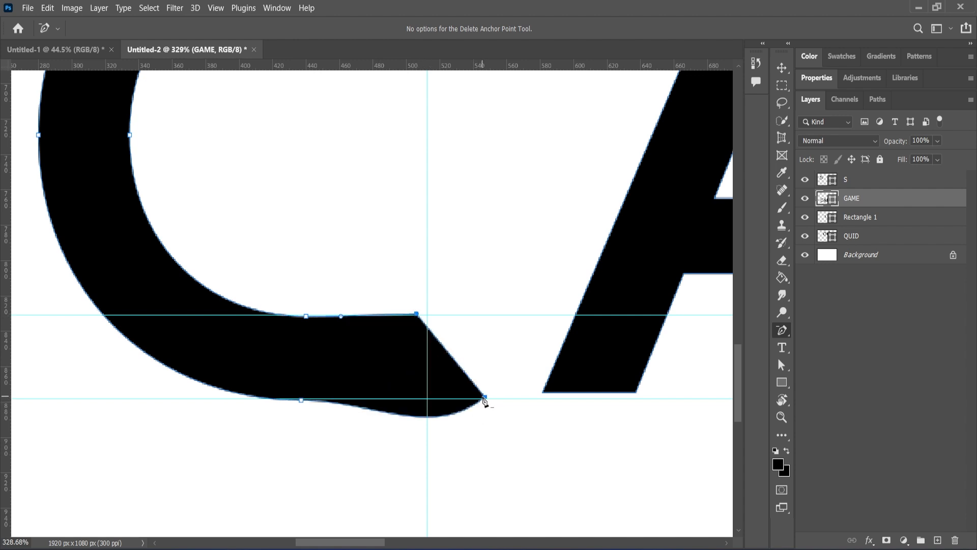
Straighten the outer edge of the G's lower arm by collapsing the outer end point's handle with Direct Selection, then fine-tune that point
click(781, 365)
click(483, 399)
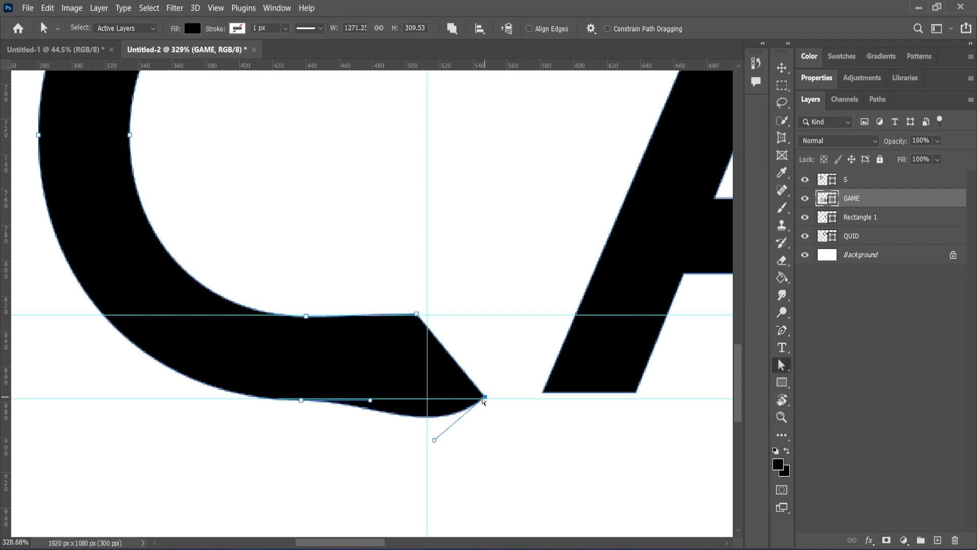
drag(434, 440, 486, 398)
mouse_move(370, 401)
mouse_down()
mouse_move(310, 402)
mouse_move(375, 401)
mouse_up()
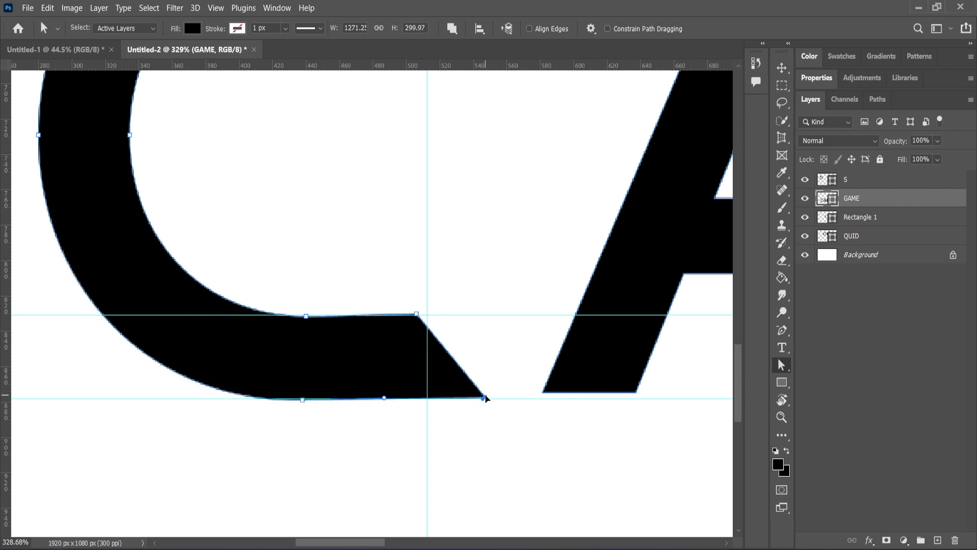
drag(485, 395, 487, 395)
Draw a rectangle 159 px wide over the G's upper arm and adjust its top edge for a height of 48 px
scroll(403, 429, down, 1)
scroll(404, 429, down, 5)
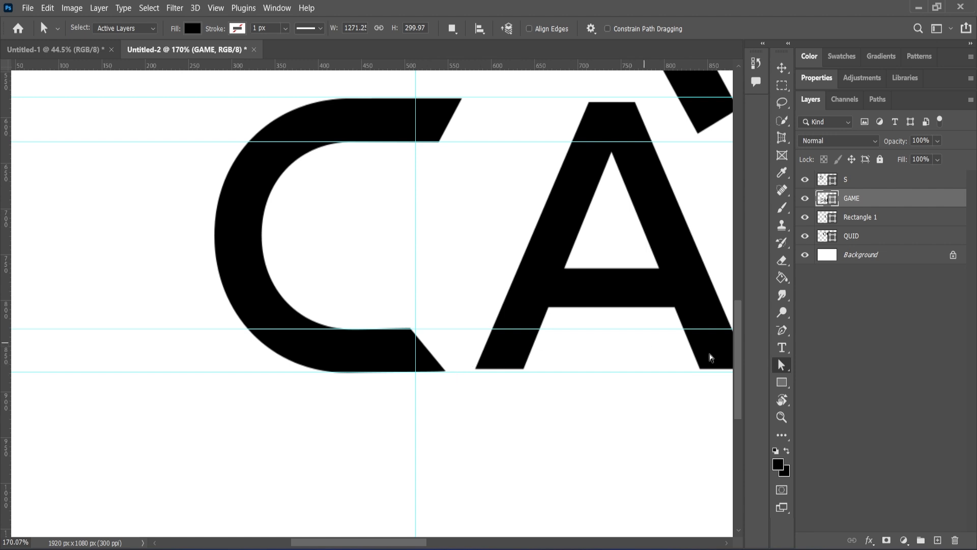
scroll(537, 353, up, 3)
scroll(534, 357, up, 1)
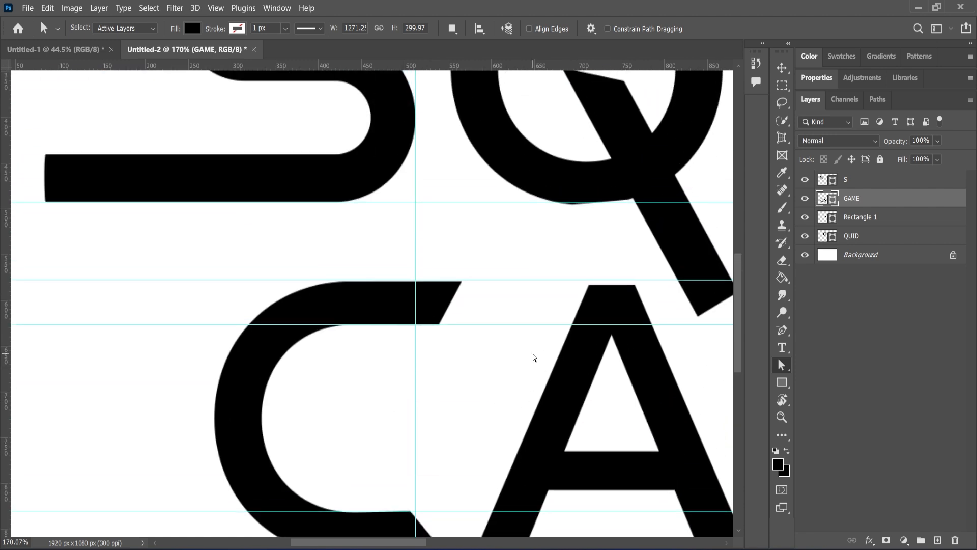
drag(782, 382, 813, 386)
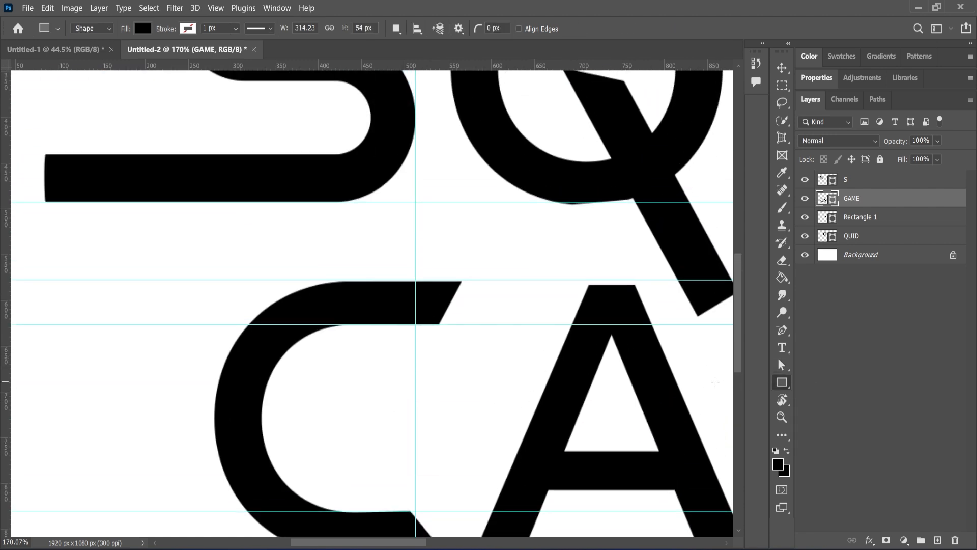
scroll(621, 382, down, 2)
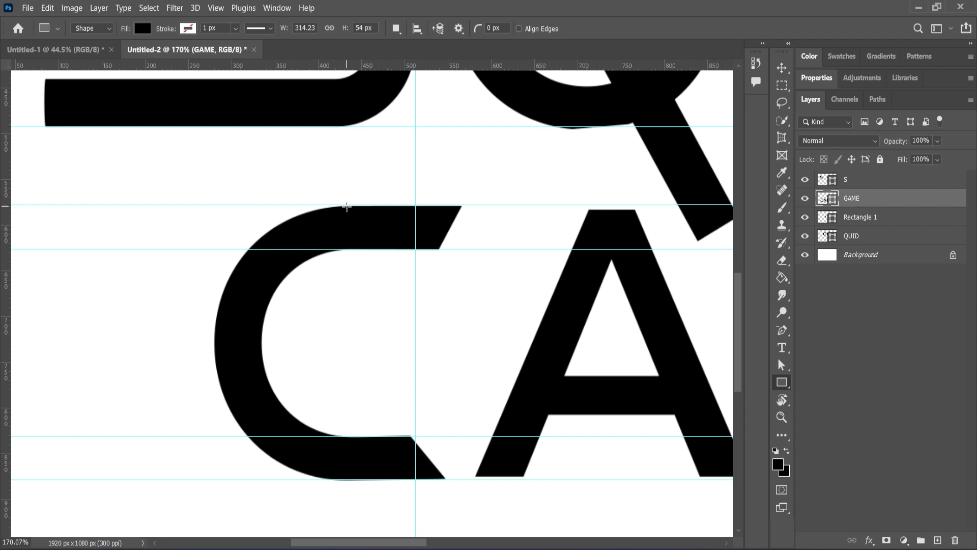
drag(346, 206, 483, 252)
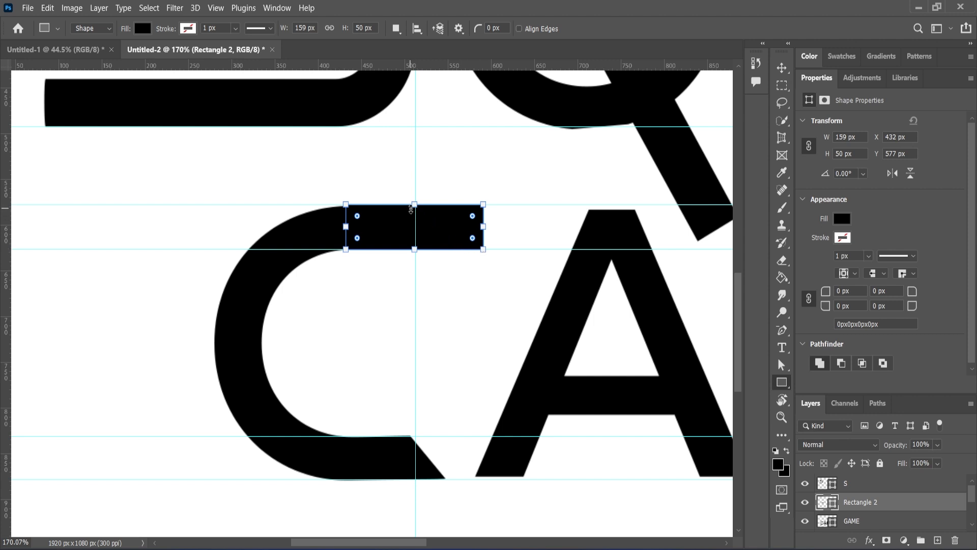
drag(414, 205, 399, 198)
scroll(421, 211, up, 3)
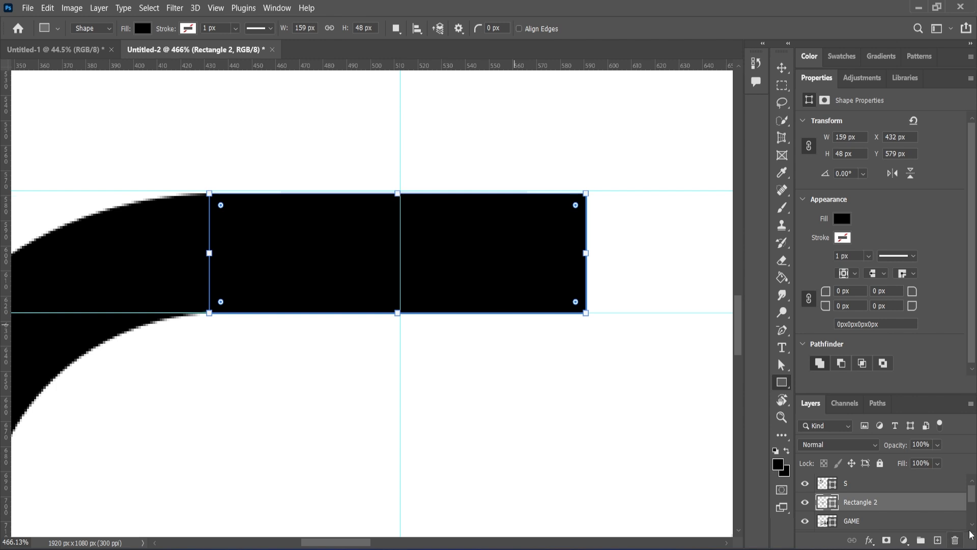
Lower the new rectangle layer's opacity to 27% so the letter beneath shows through
click(937, 463)
click(937, 462)
click(937, 445)
drag(943, 460, 908, 462)
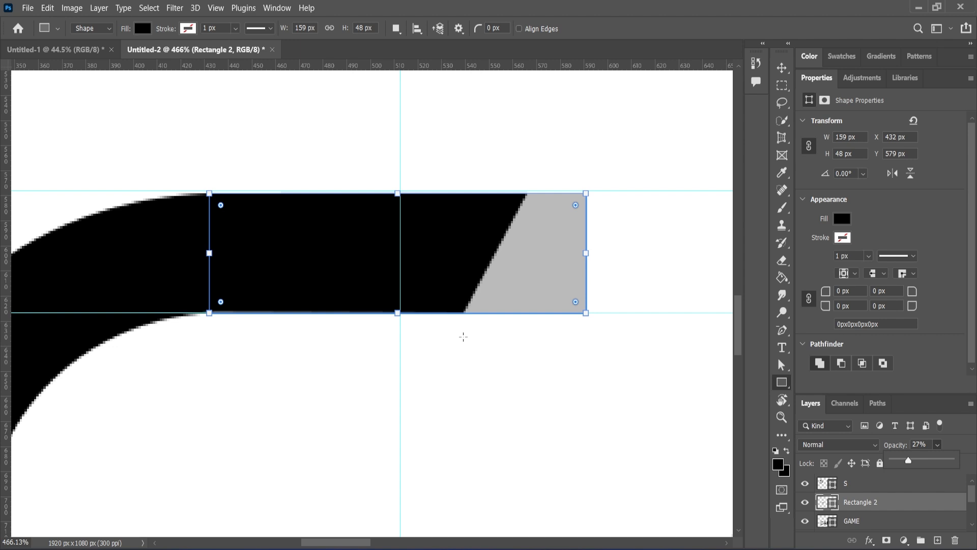
Move the translucent rectangle down into the G's opening, just above the lower arm
scroll(466, 336, down, 4)
key(v)
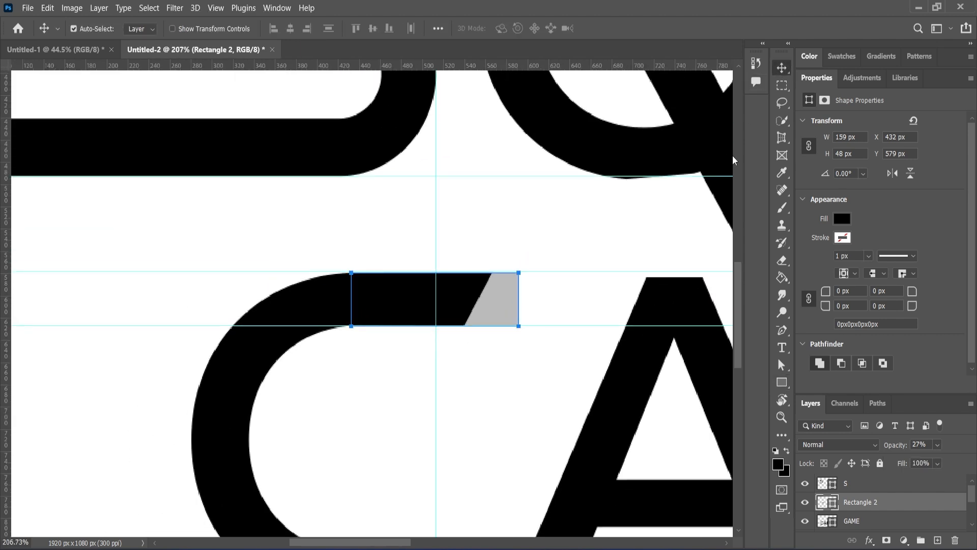
scroll(501, 348, down, 4)
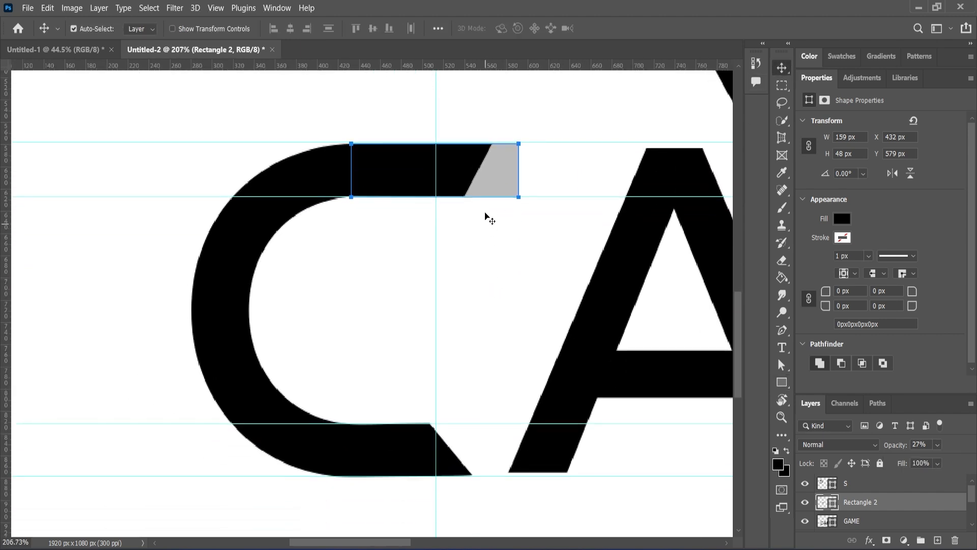
drag(475, 181, 454, 379)
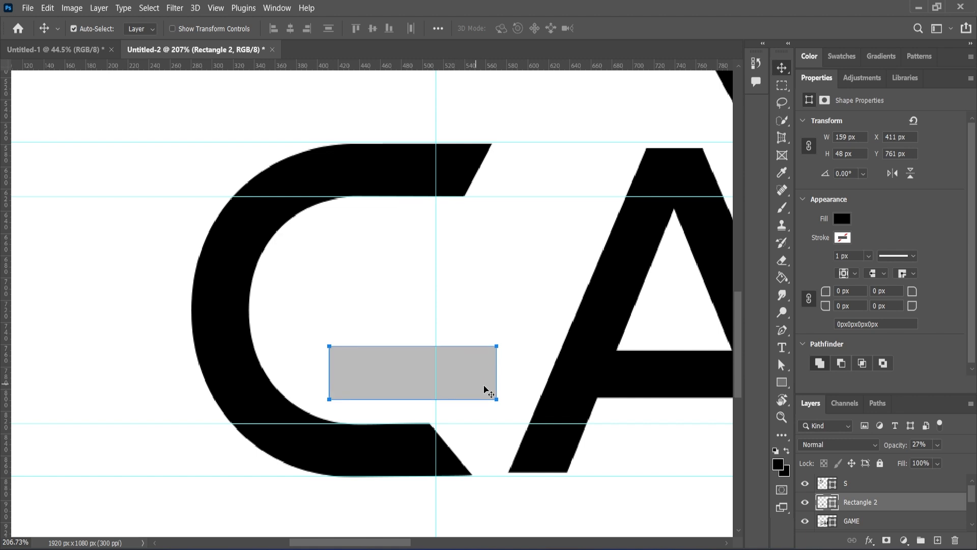
Rotate the translucent rectangle 60° and move it onto the slanted end of the G's lower arm
key(ctrl+t)
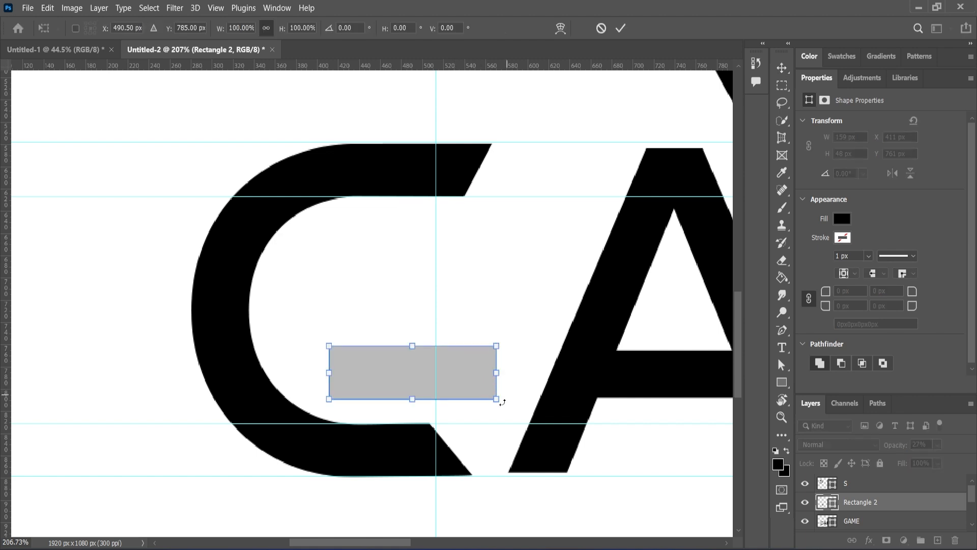
drag(502, 411, 482, 469)
key(ctrl+z)
drag(503, 403, 457, 466)
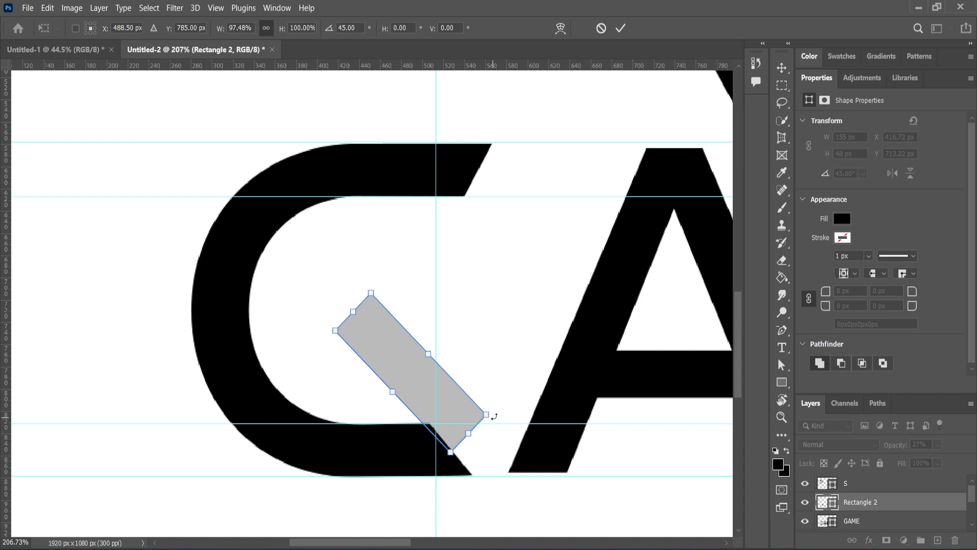
drag(494, 414, 478, 430)
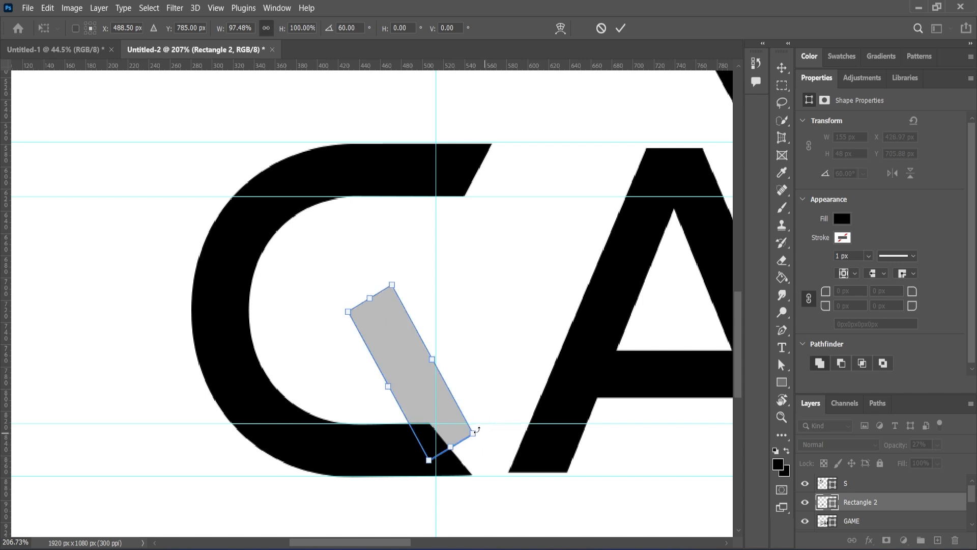
drag(414, 371, 456, 414)
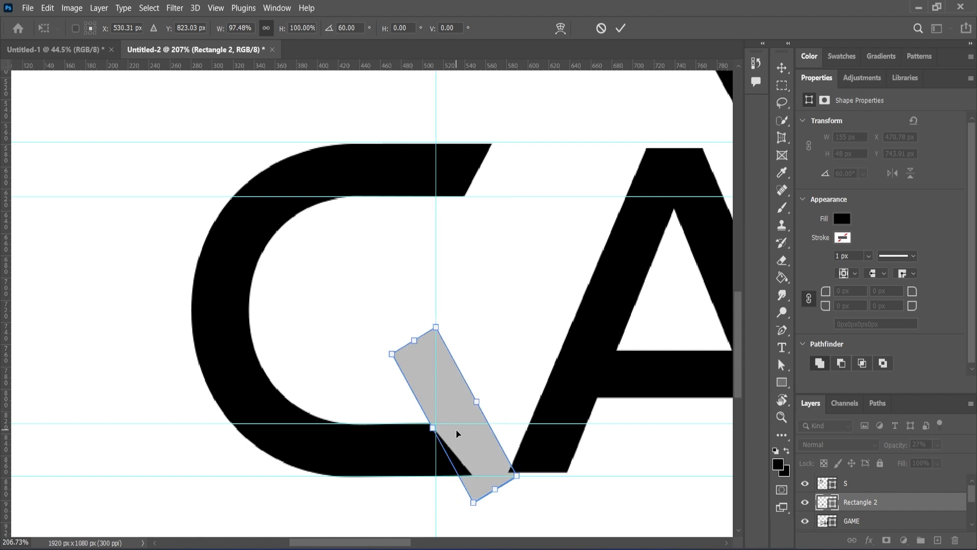
Extend the lower end of the diagonal bar well below the G, to a length of about 296 px
scroll(458, 432, down, 5)
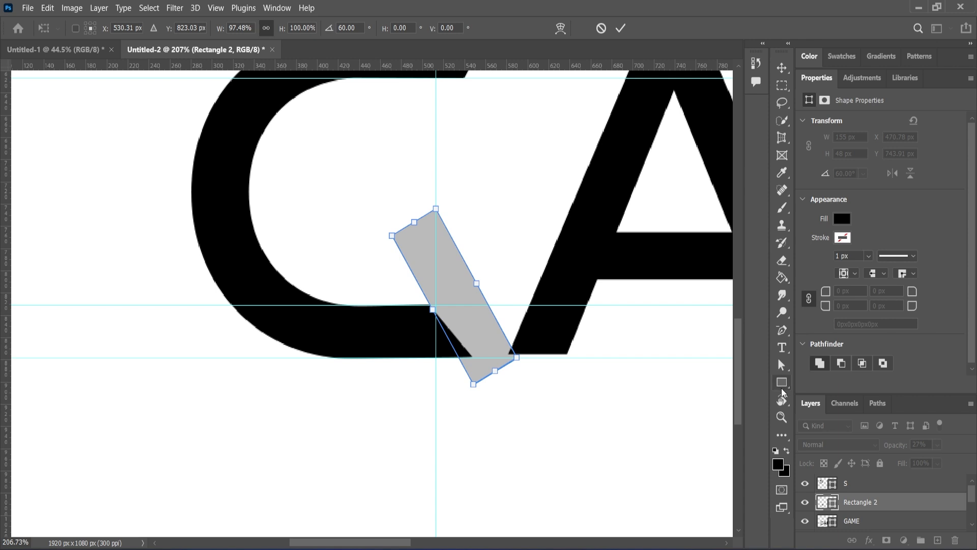
click(782, 388)
drag(496, 373, 582, 504)
scroll(571, 482, down, 2)
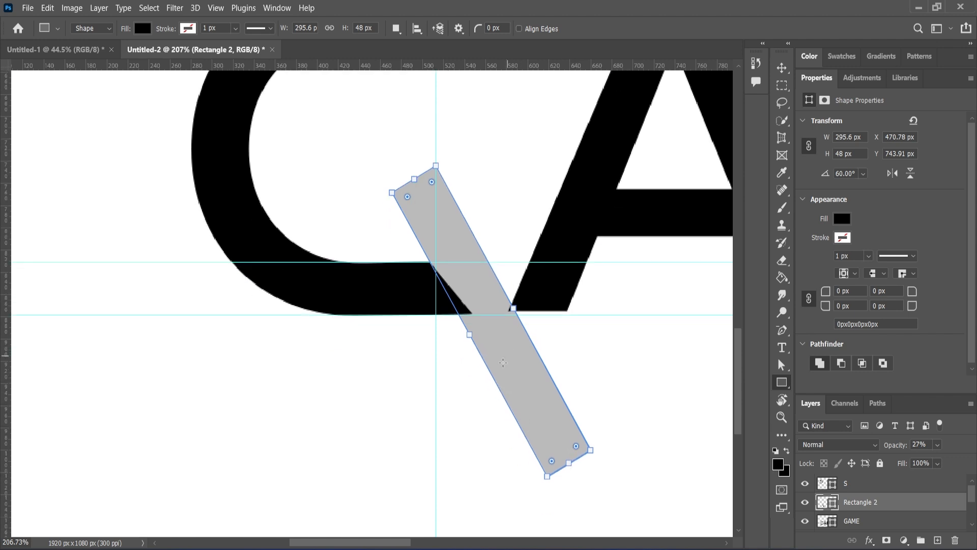
Duplicate the diagonal bar, rotate the copy -60° so it lies horizontal, and place it in the G's opening over the bar's upper tip
click(782, 68)
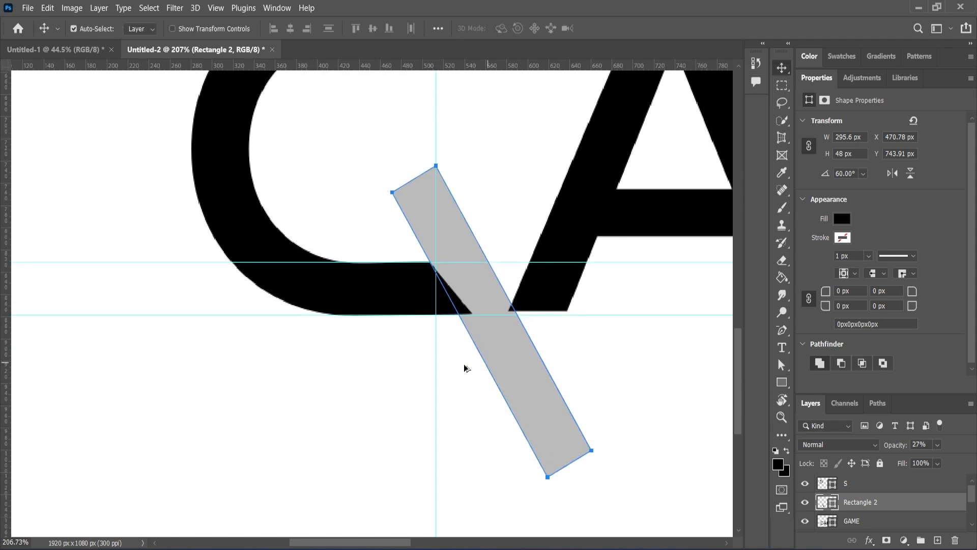
drag(464, 368, 339, 398)
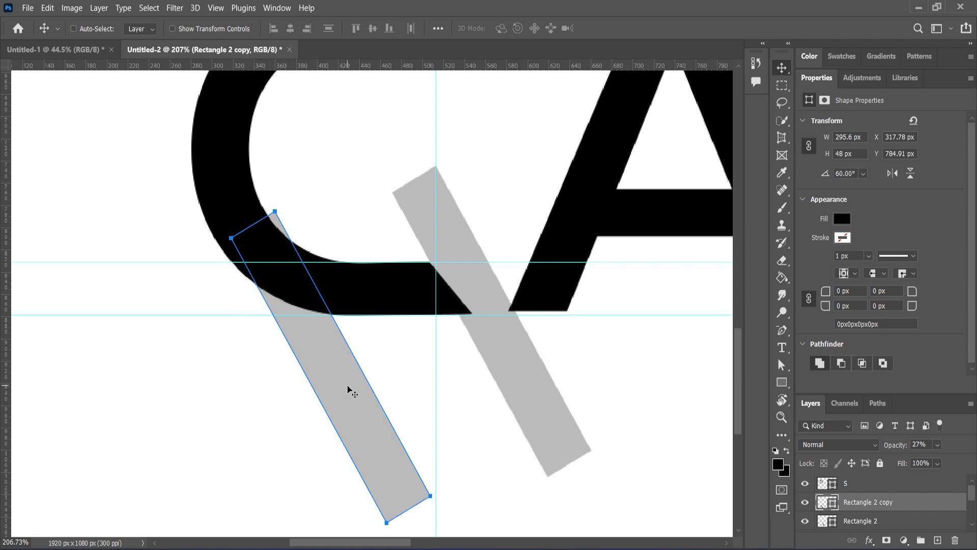
key(ctrl+t)
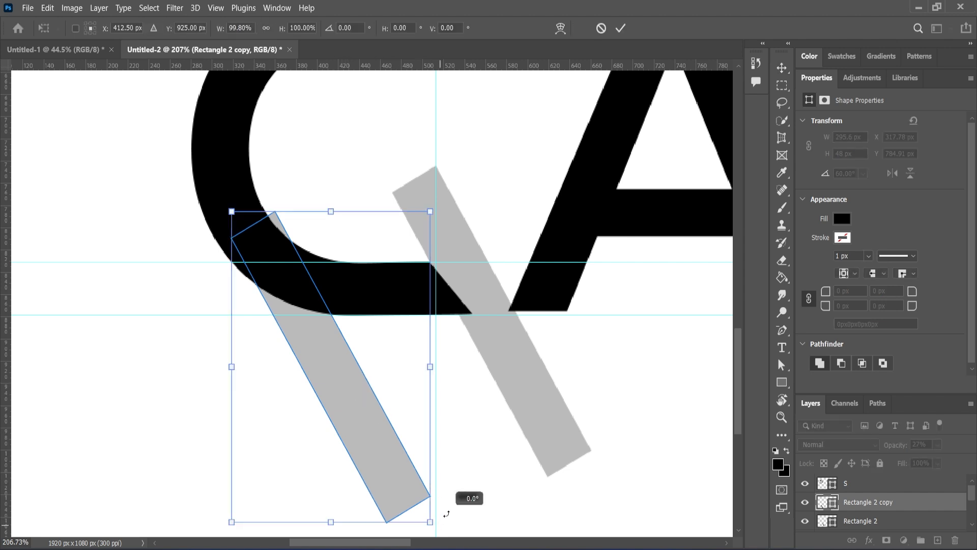
drag(447, 514, 501, 353)
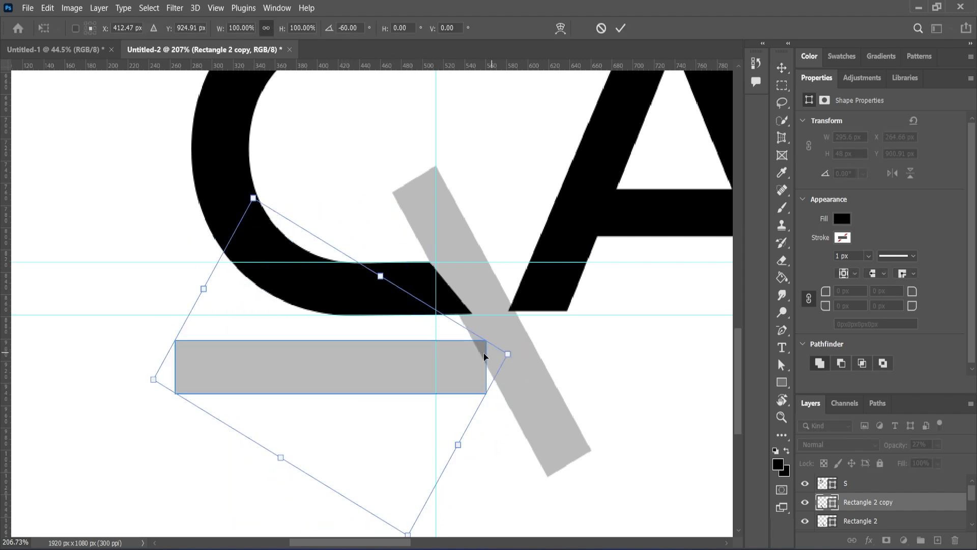
drag(253, 207, 317, 321)
key(ctrl+z)
drag(328, 379, 419, 179)
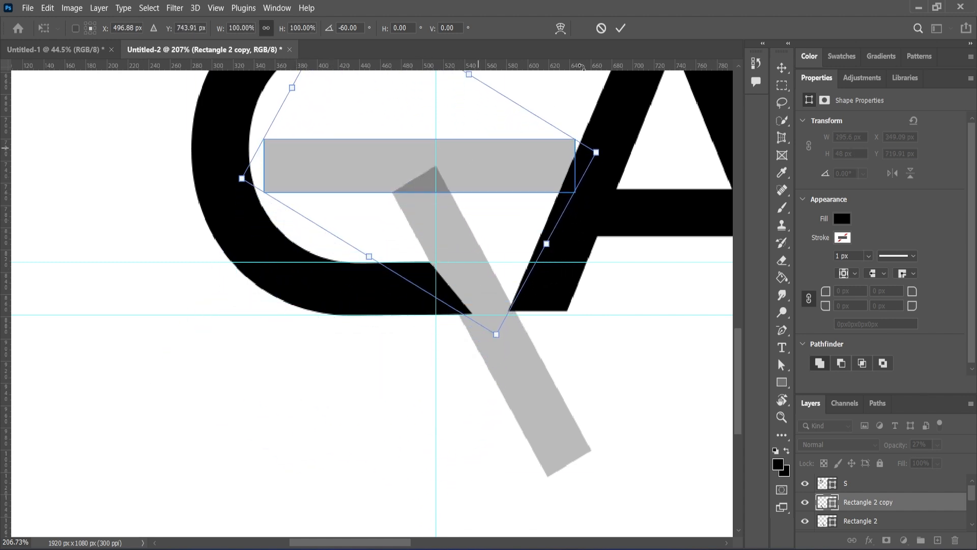
click(621, 28)
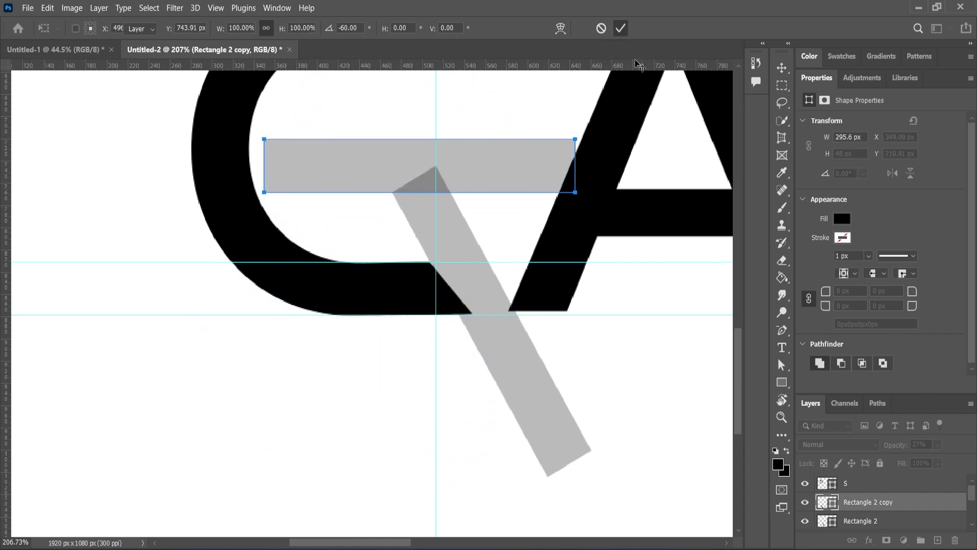
Shorten the horizontal bar from both ends to 158 px wide, with its outer end on the vertical guide
click(782, 383)
drag(525, 170, 435, 173)
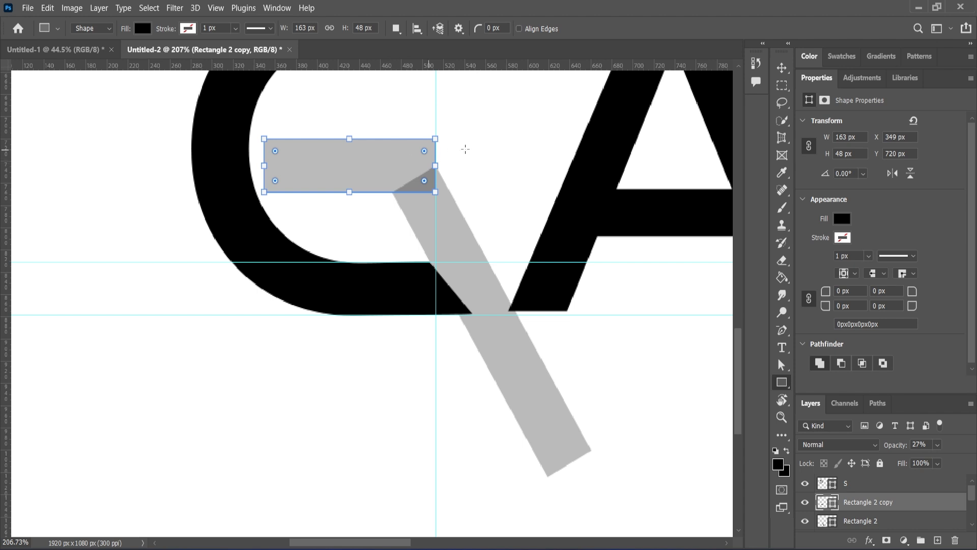
drag(263, 165, 290, 165)
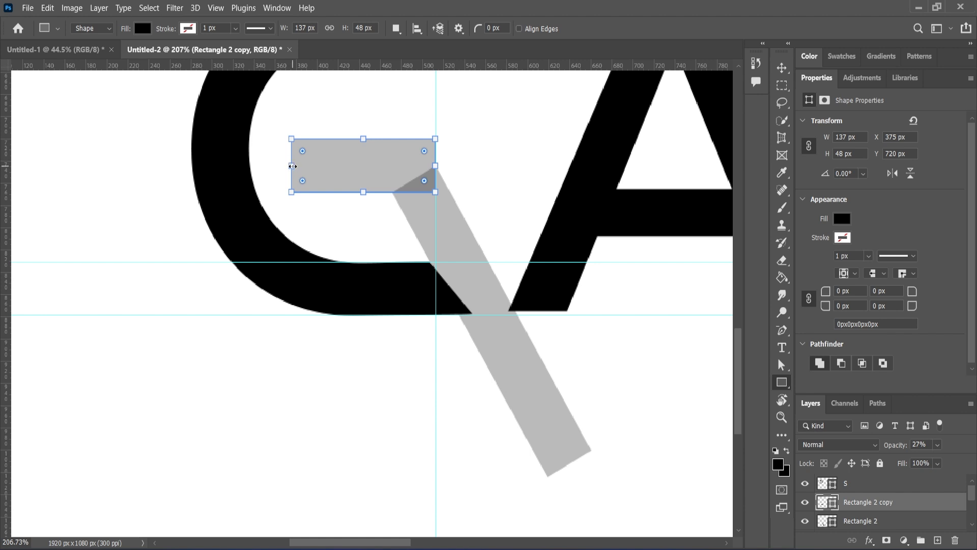
drag(291, 160, 269, 159)
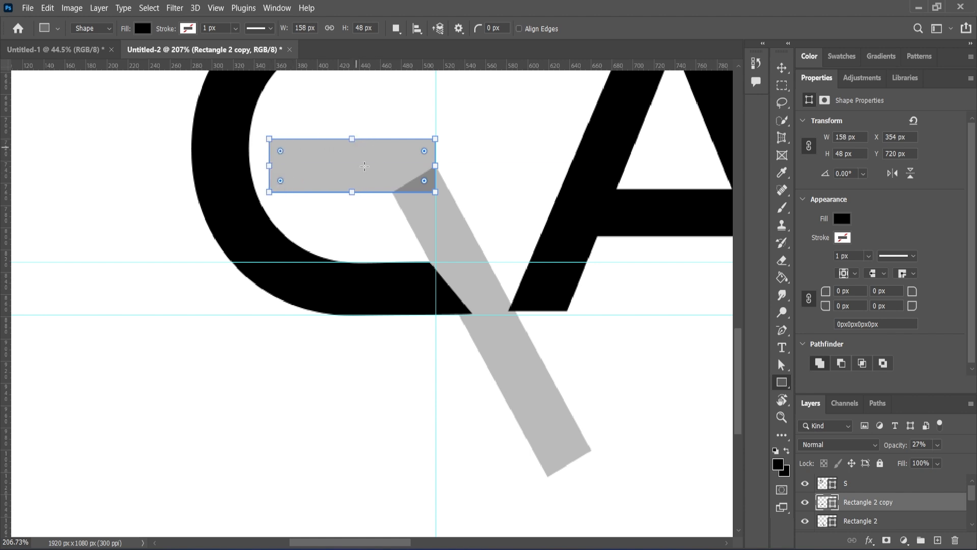
Move the horizontal bar down to Y 744 px so its top edge meets the diagonal bar's upper tip
key(v)
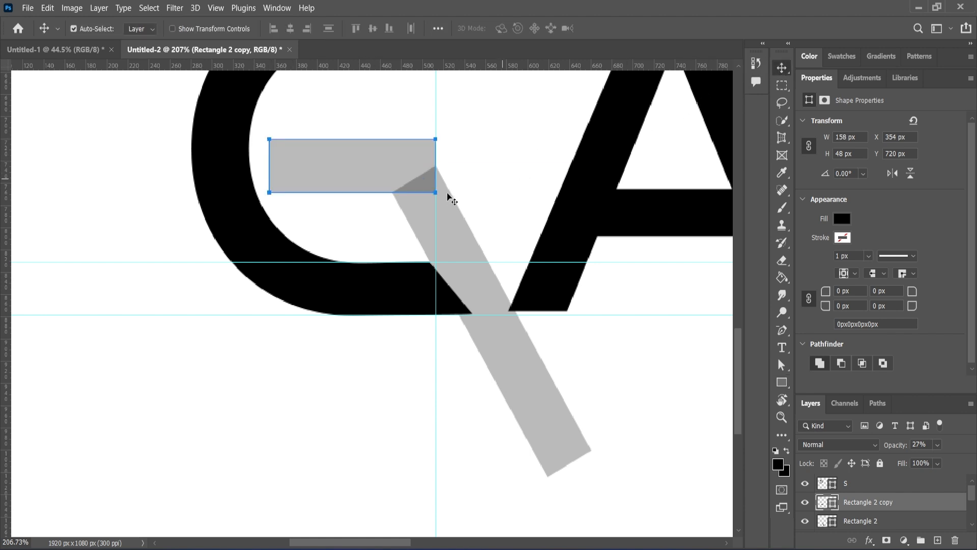
drag(387, 177, 388, 204)
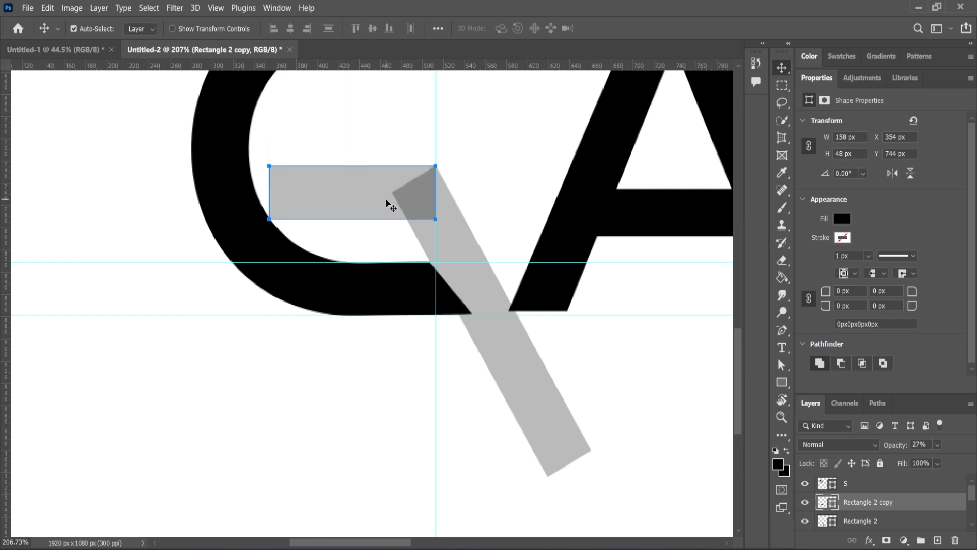
click(375, 233)
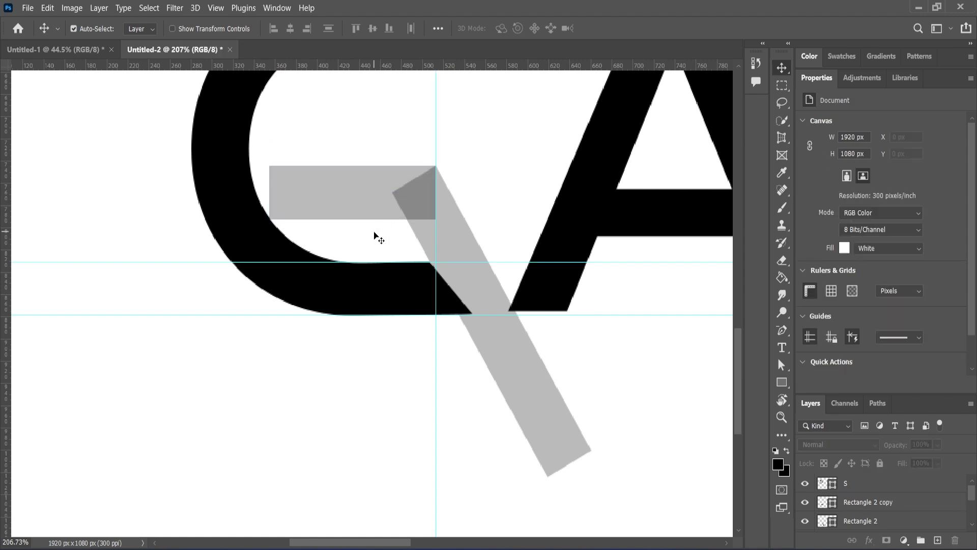
Set the opacity of both the diagonal and the horizontal bar layers to 100%
scroll(375, 234, down, 1)
scroll(376, 237, up, 1)
click(535, 366)
click(937, 444)
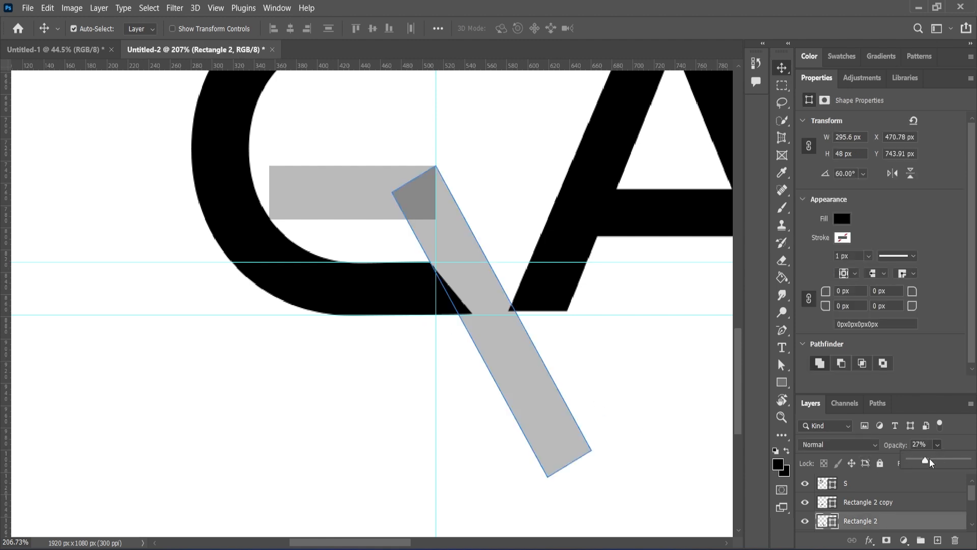
drag(926, 461, 969, 461)
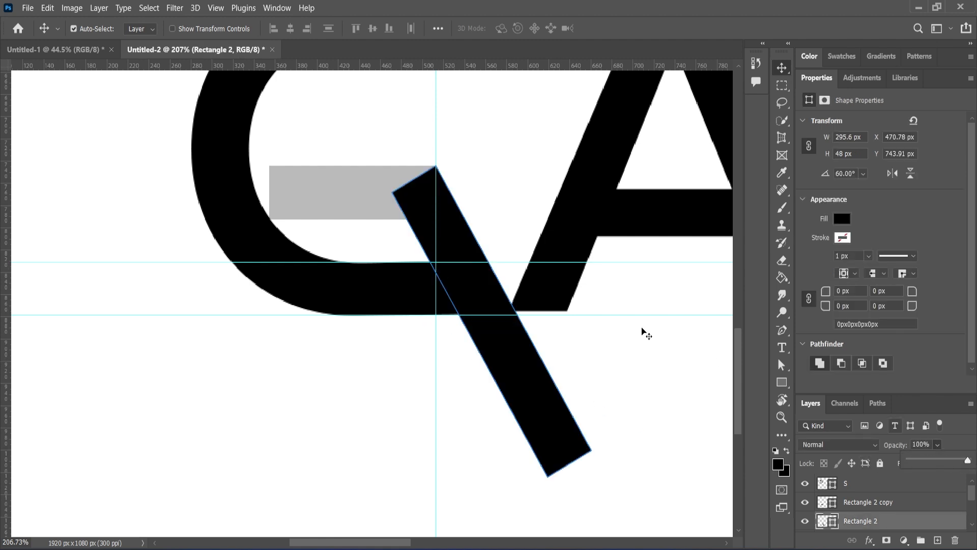
click(285, 199)
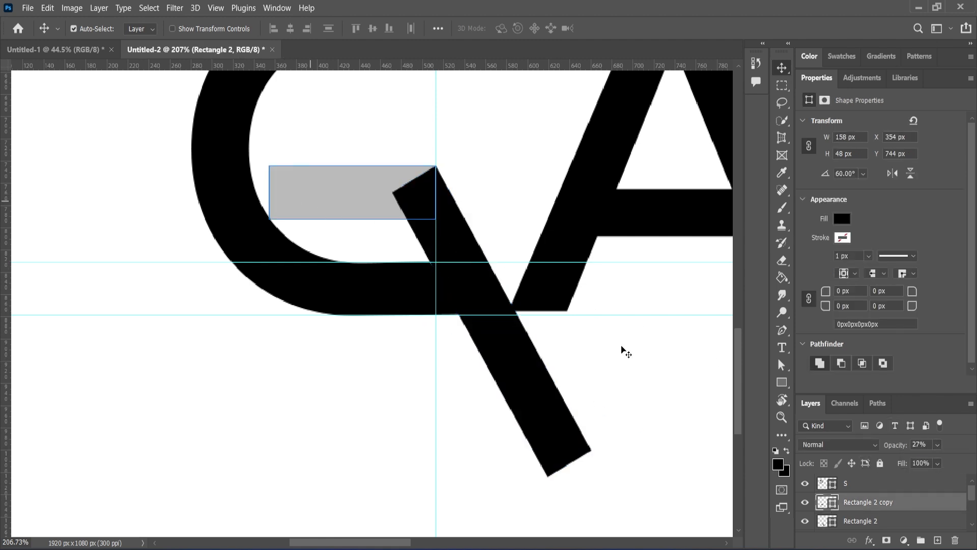
click(937, 445)
drag(923, 461, 968, 460)
scroll(552, 376, down, 2)
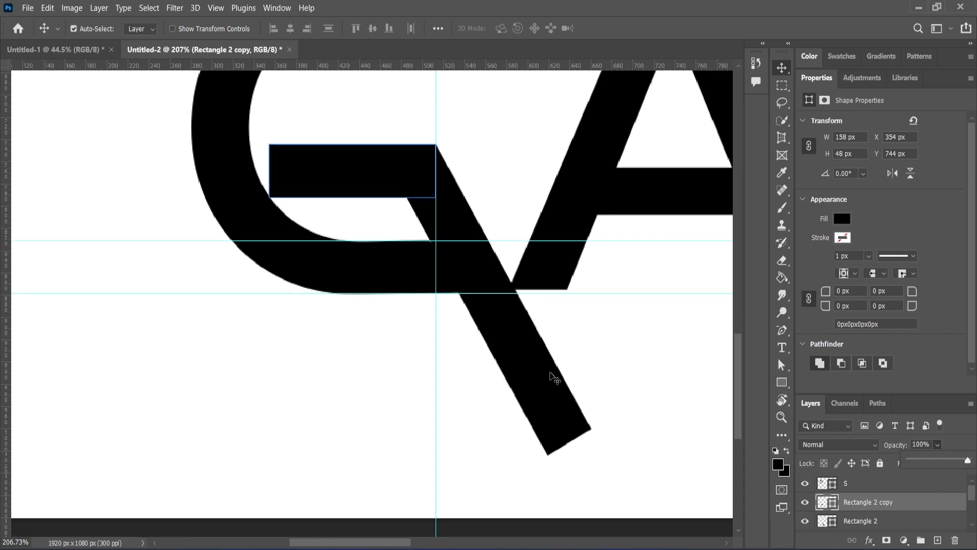
Raise the diagonal bar's lowest corner so its end is cut nearly level, converting the live shape into a regular path
scroll(549, 379, down, 2)
click(552, 388)
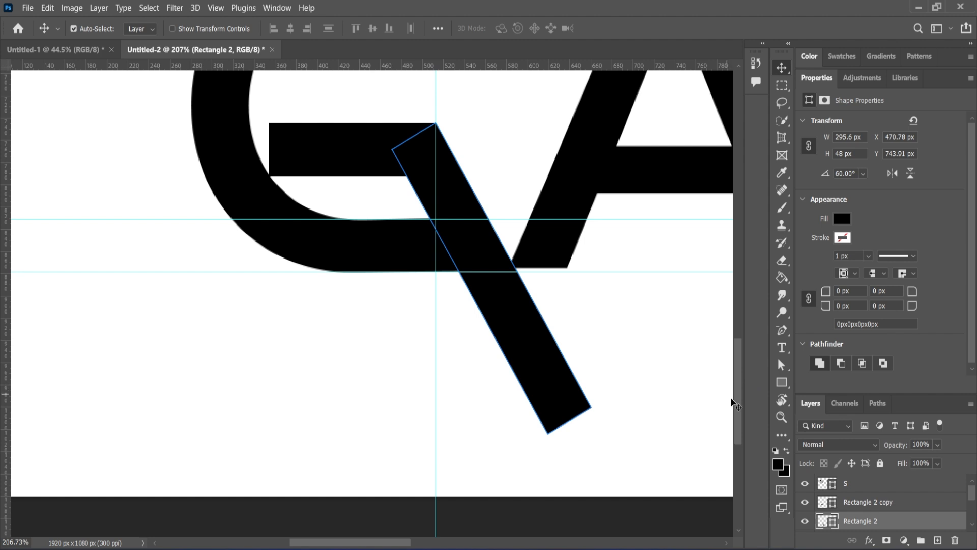
click(782, 368)
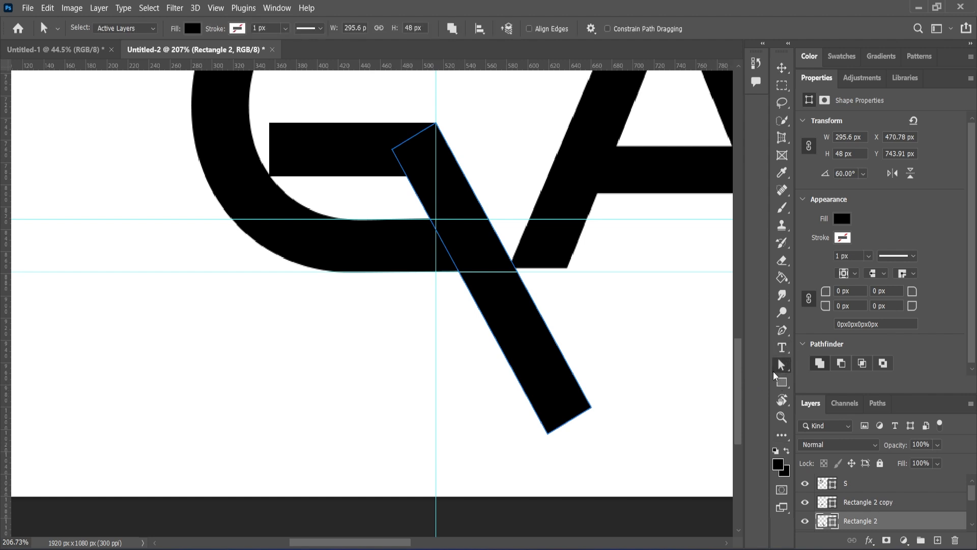
scroll(845, 486, down, 1)
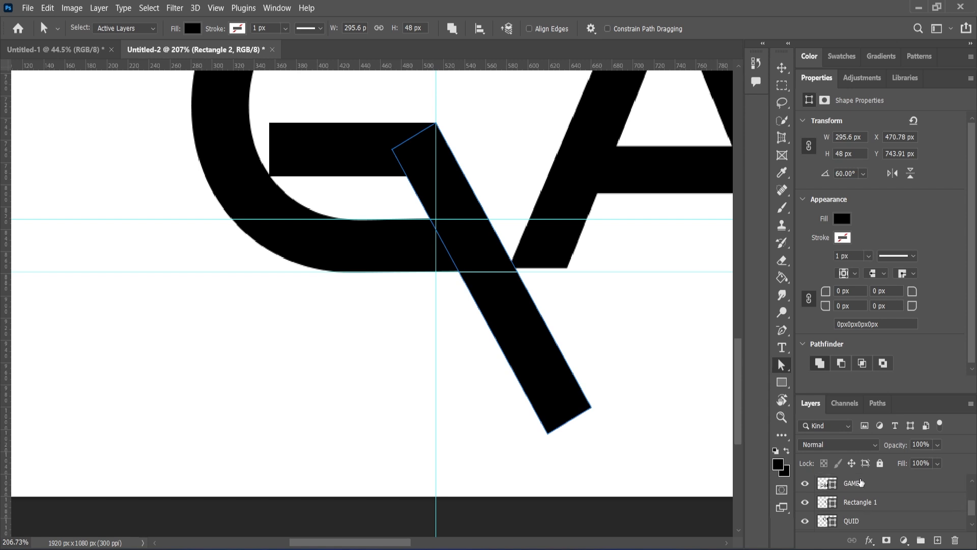
click(786, 386)
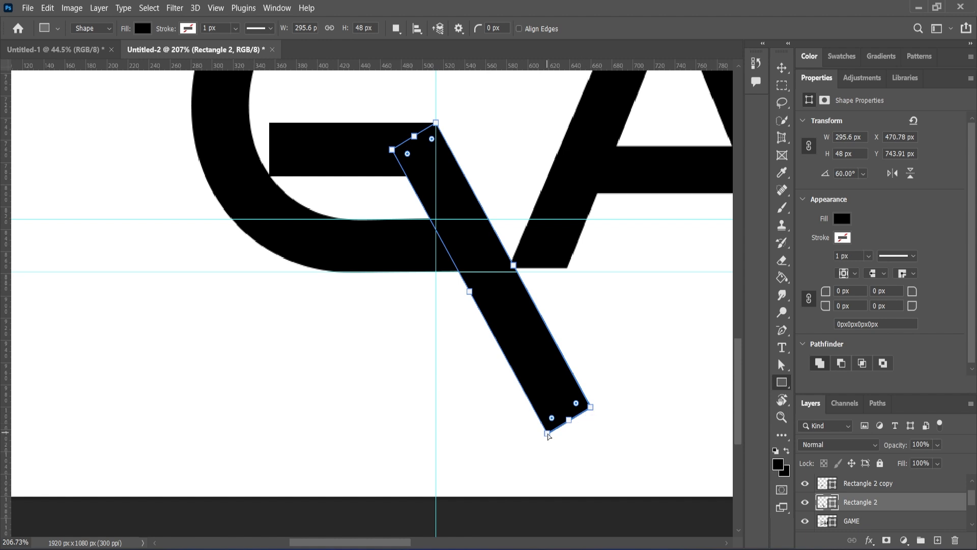
drag(548, 437, 540, 412)
click(484, 221)
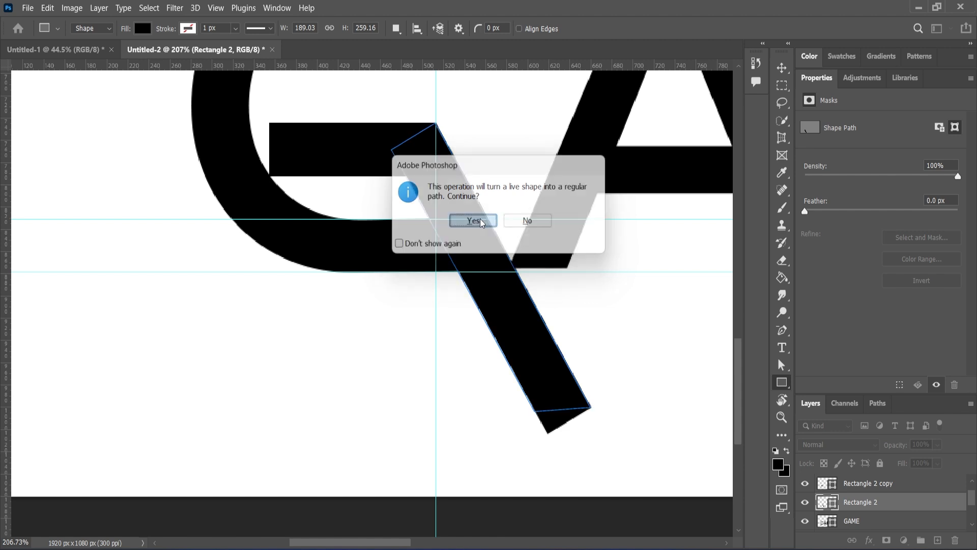
Collapse the shape properties to show the full layer list and activate the GAME layer for editing with Direct Selection
scroll(483, 407, down, 5)
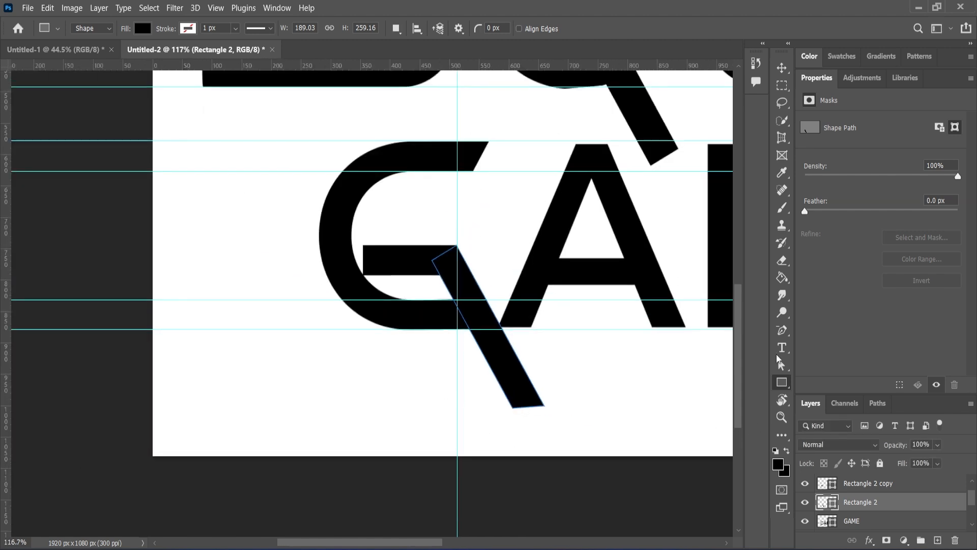
click(782, 364)
drag(258, 122, 360, 342)
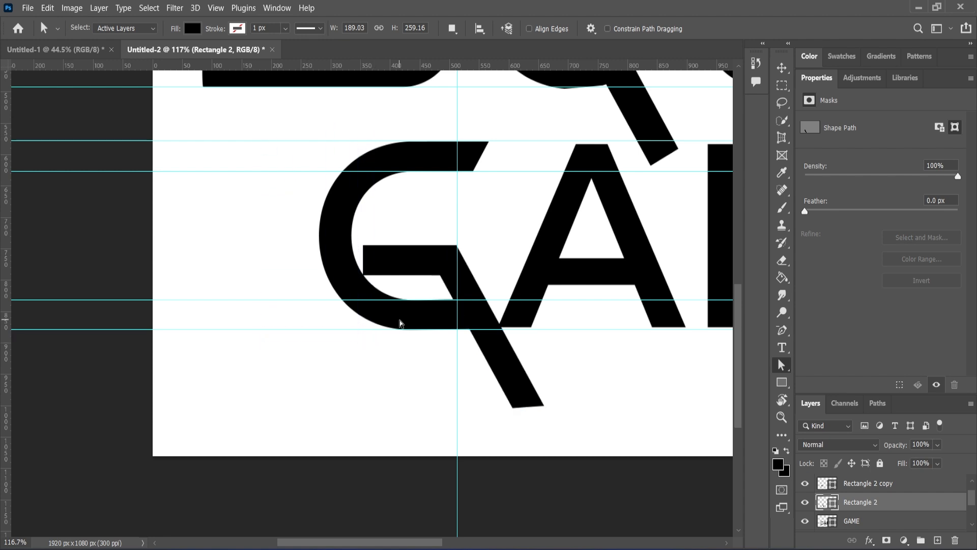
double_click(817, 79)
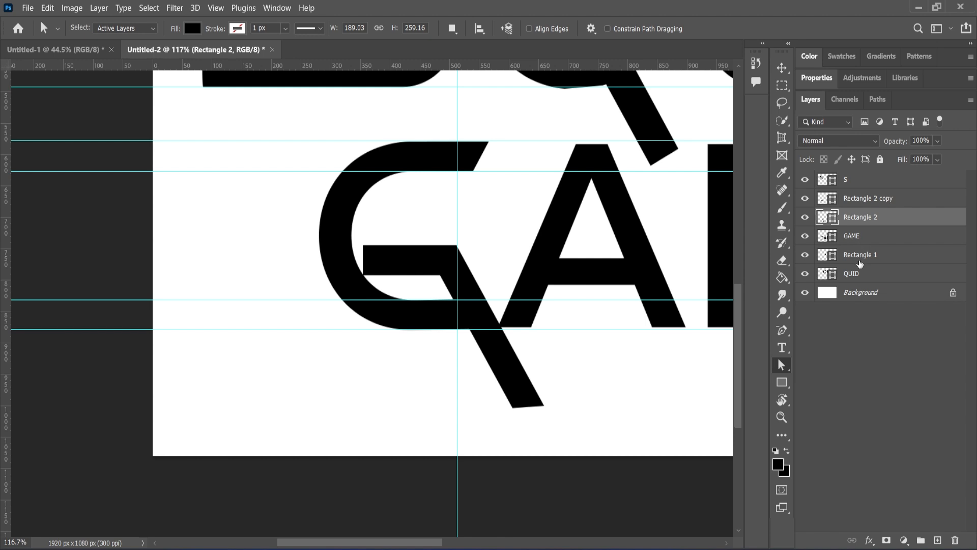
click(856, 241)
Widen the G by moving all the points of its left curve outward, making the GAME shape about 1394 px wide
drag(201, 136, 377, 319)
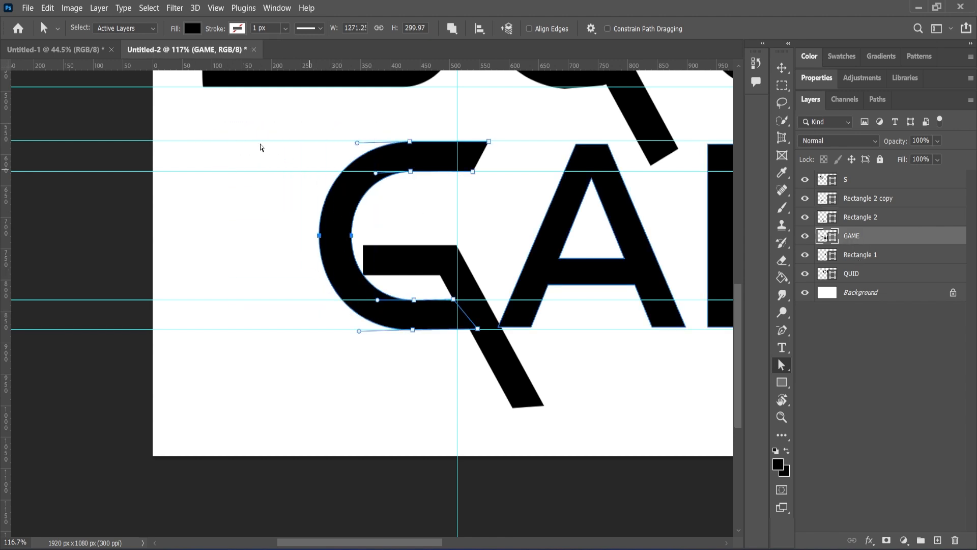
drag(235, 122, 427, 360)
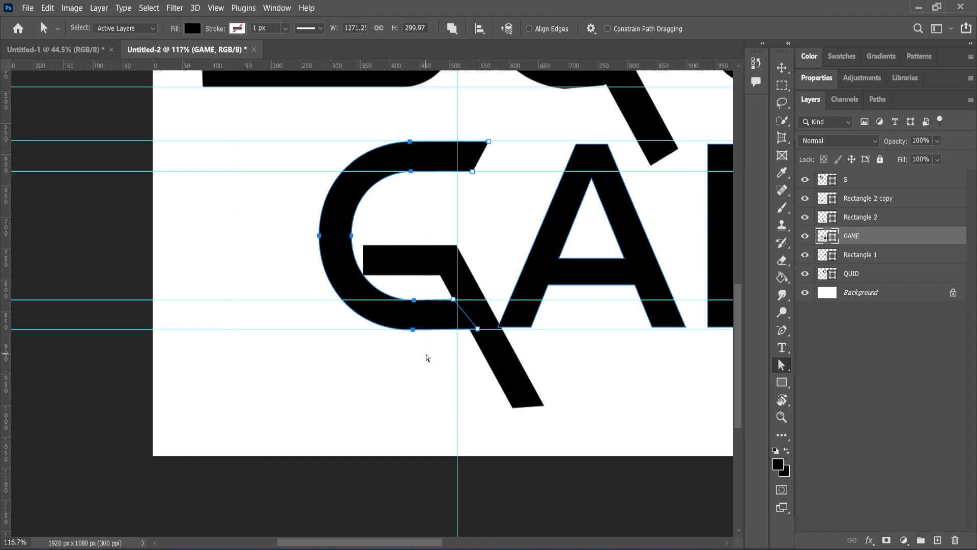
drag(321, 243, 239, 242)
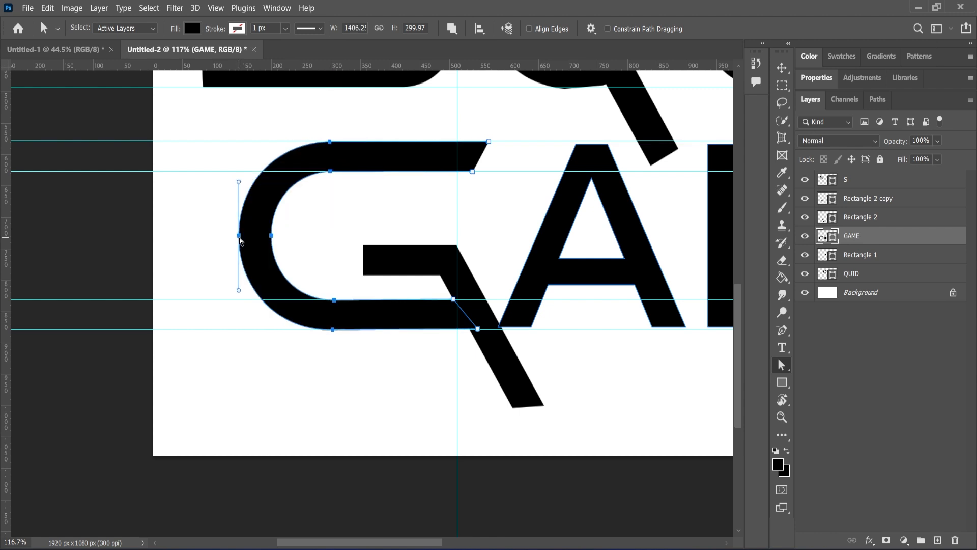
drag(241, 239, 247, 238)
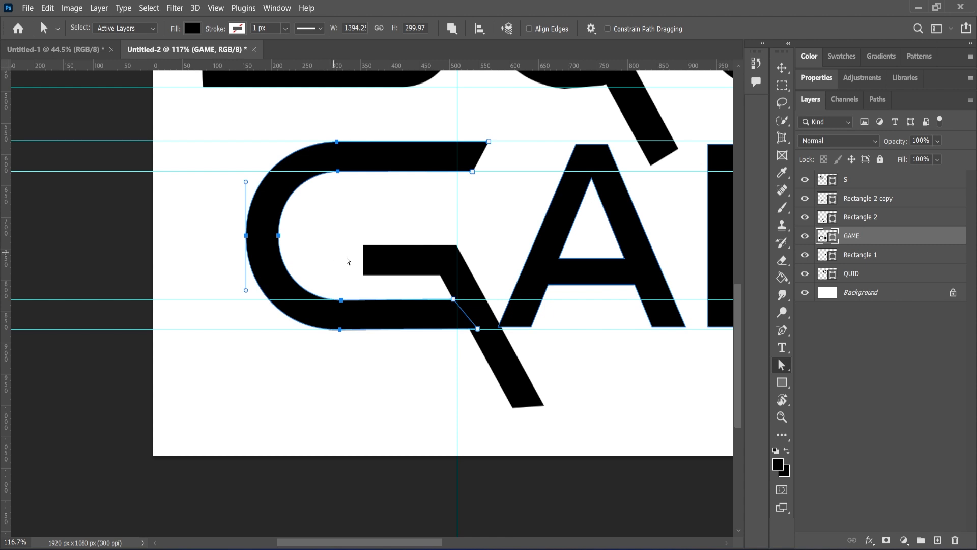
click(351, 261)
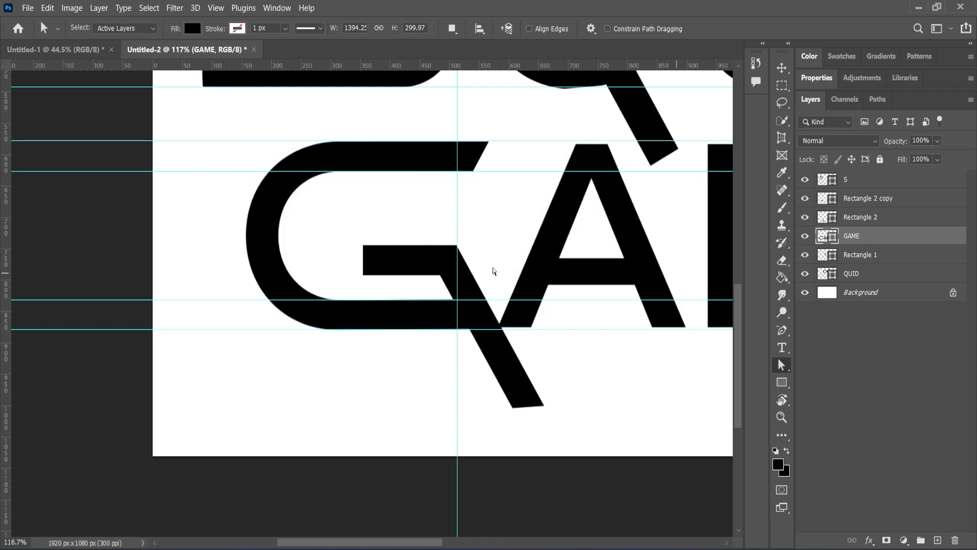
Lengthen the G's horizontal crossbar toward the letter's left curve, making it 203 px wide
click(782, 382)
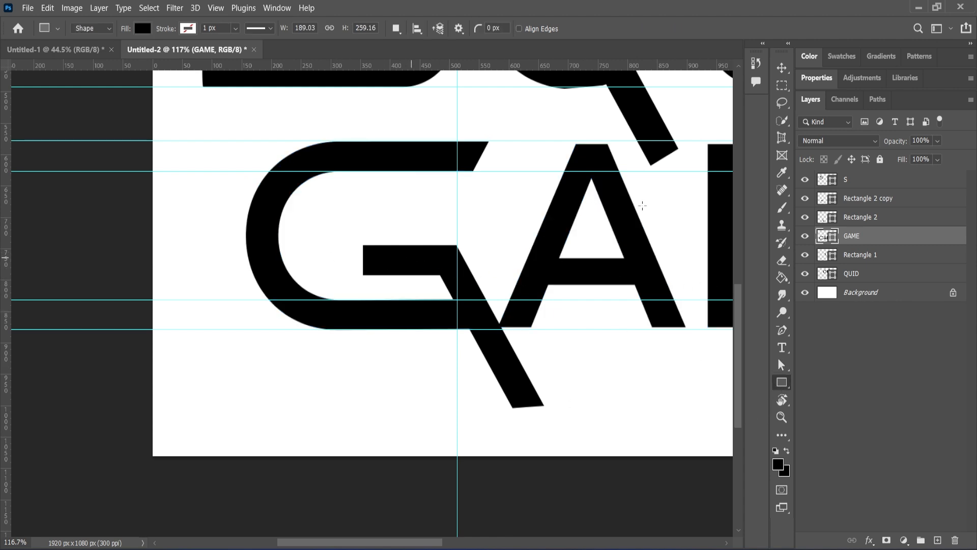
click(866, 260)
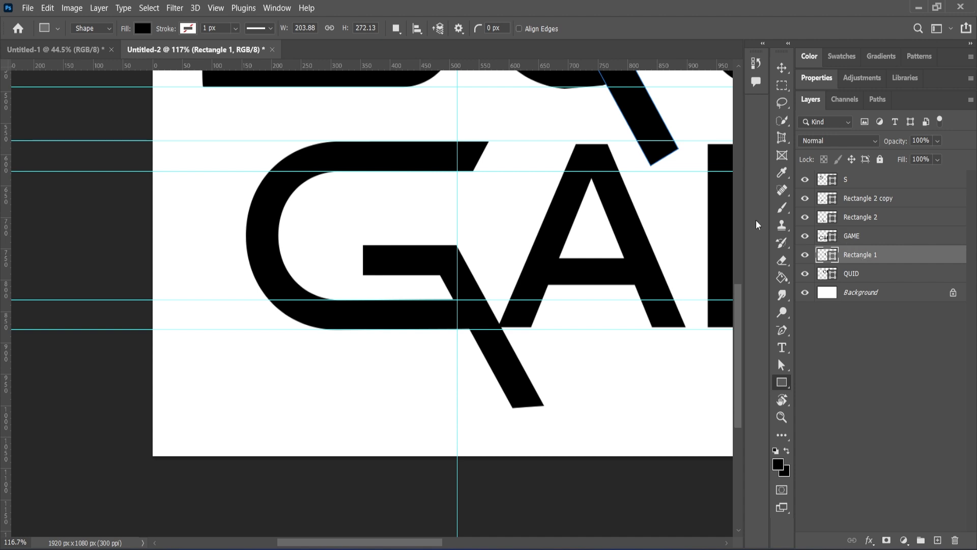
click(782, 67)
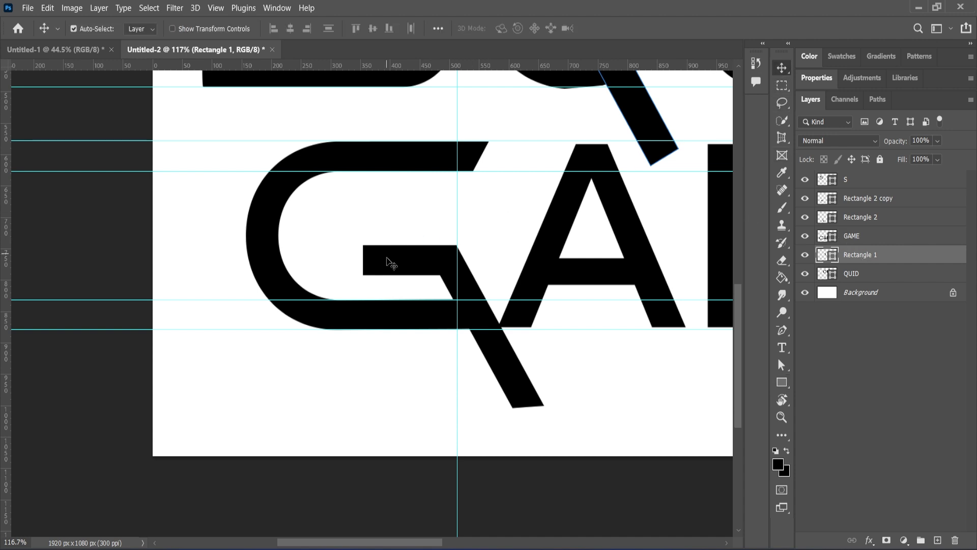
click(389, 259)
click(781, 382)
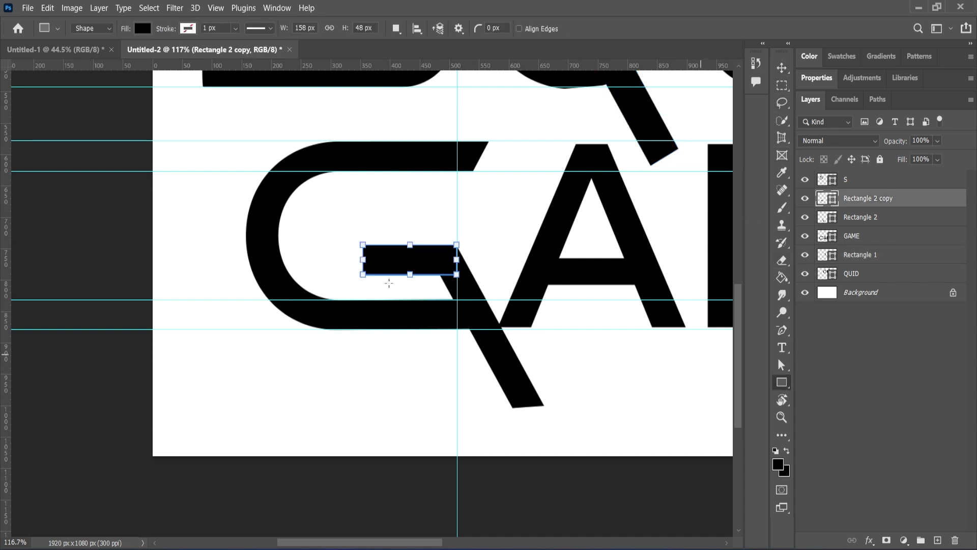
drag(364, 259, 337, 259)
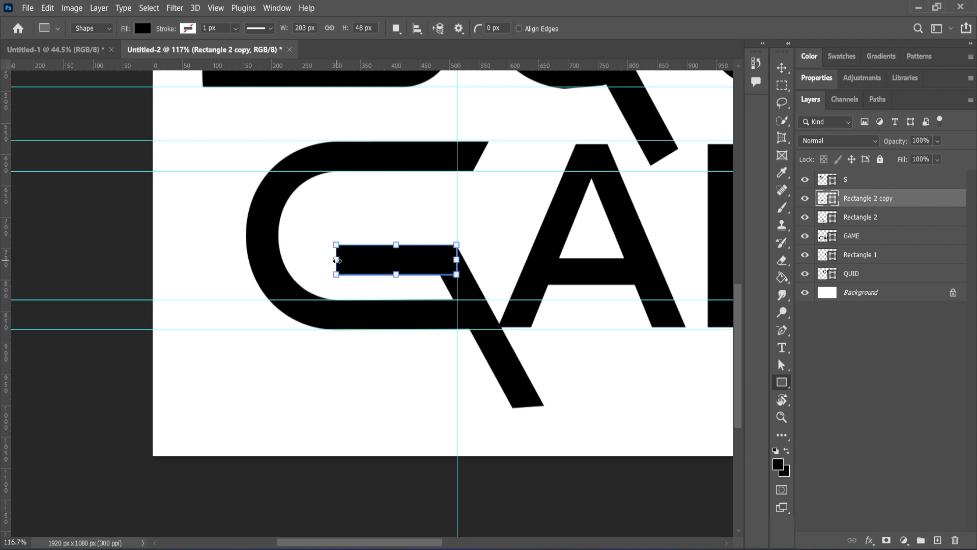
click(782, 68)
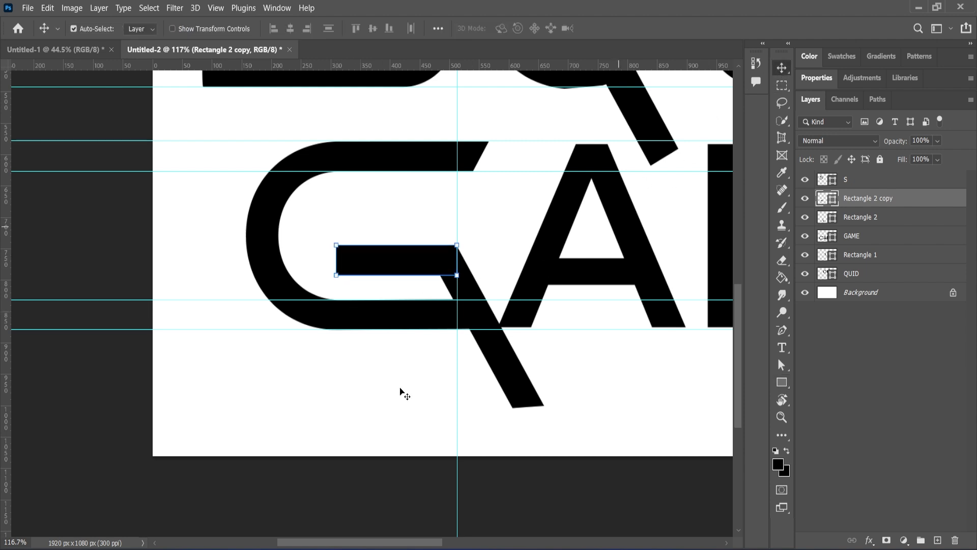
click(391, 399)
Delete the letter A from the GAME shape by selecting all of its paths
drag(404, 544, 448, 543)
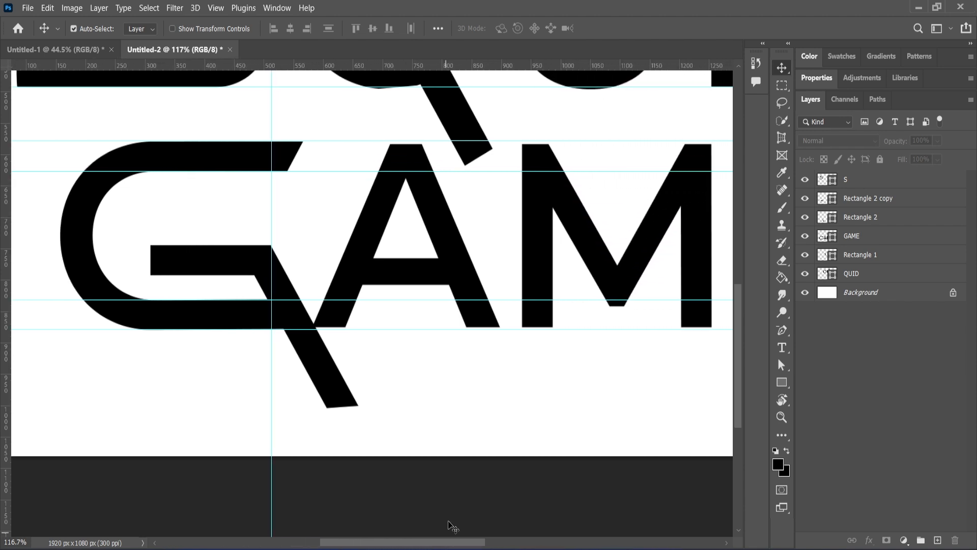
click(782, 366)
right_click(782, 366)
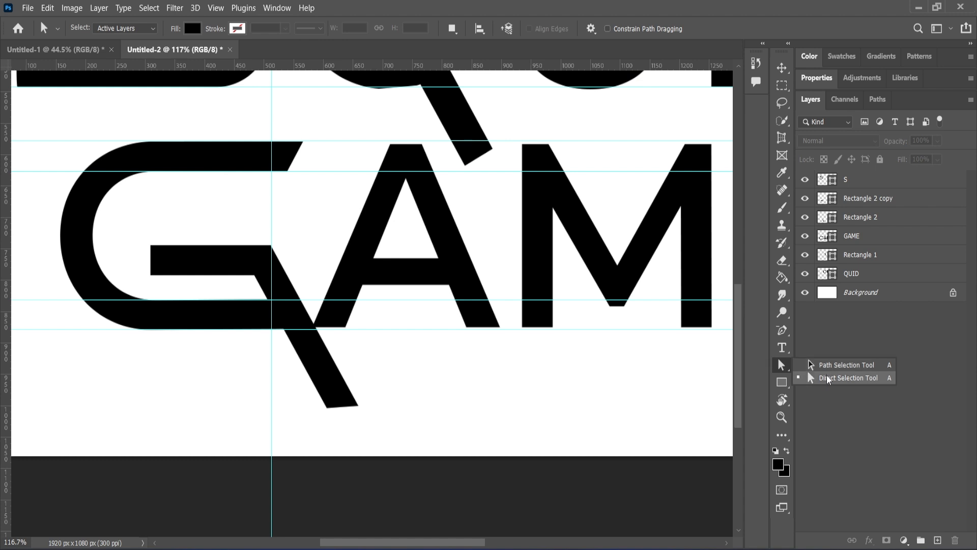
click(826, 378)
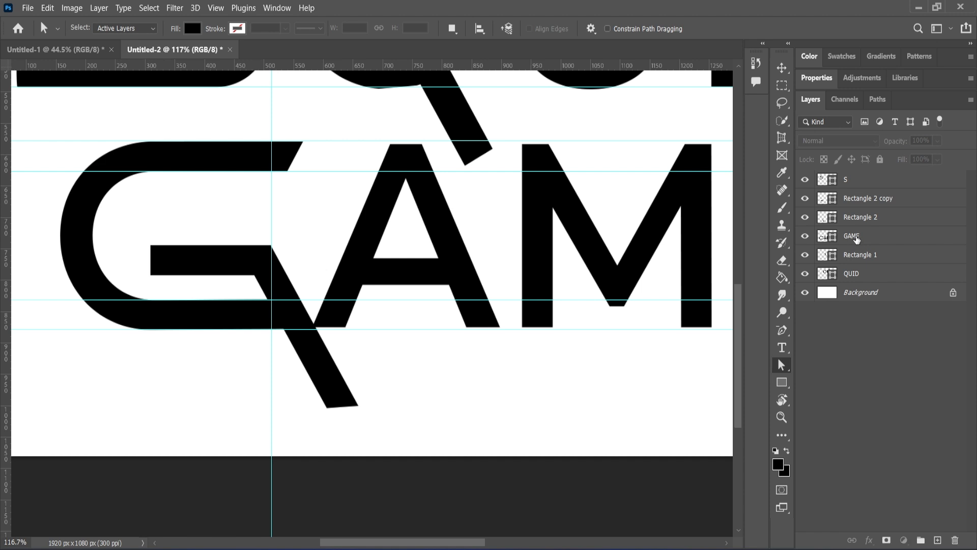
click(855, 238)
mouse_move(331, 207)
mouse_down()
mouse_move(454, 286)
mouse_move(481, 334)
mouse_up()
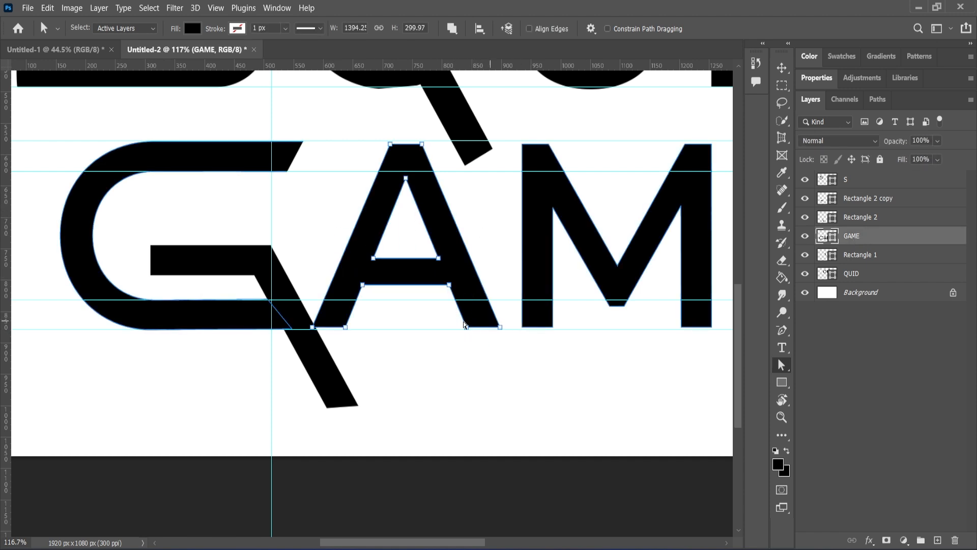
right_click(787, 367)
click(822, 366)
drag(458, 258, 471, 327)
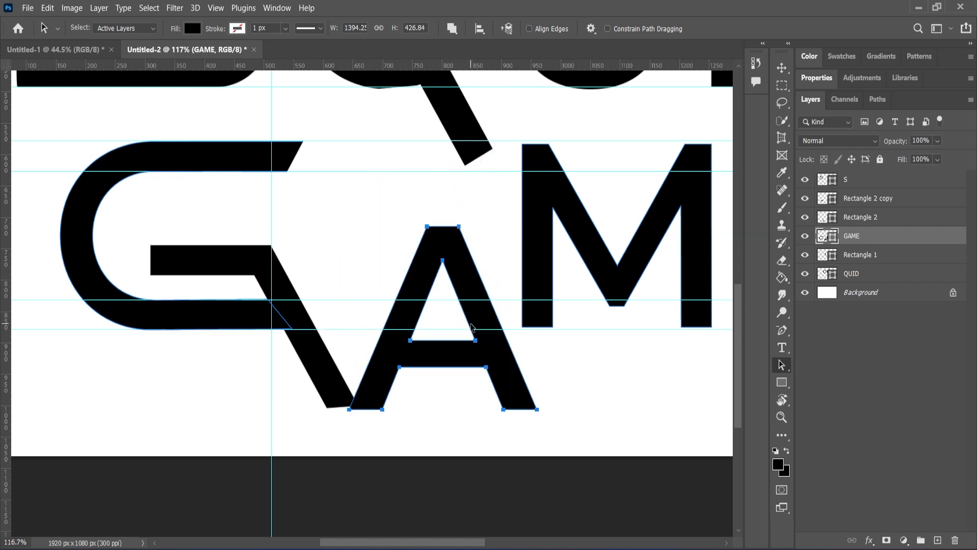
key(Delete)
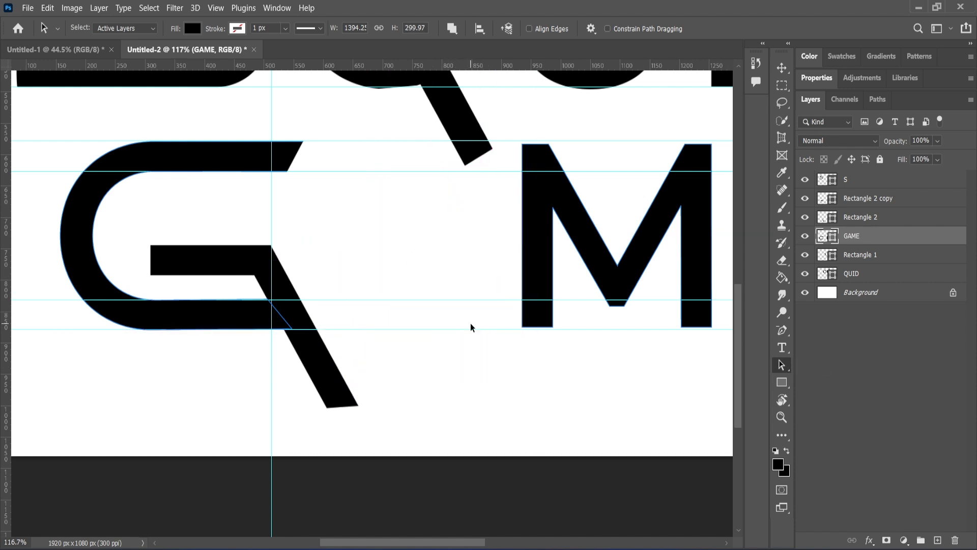
Draw a black triangle about 287 by 283 px and place it between the G and M, its apex at the upper guide
click(783, 384)
right_click(783, 386)
click(820, 409)
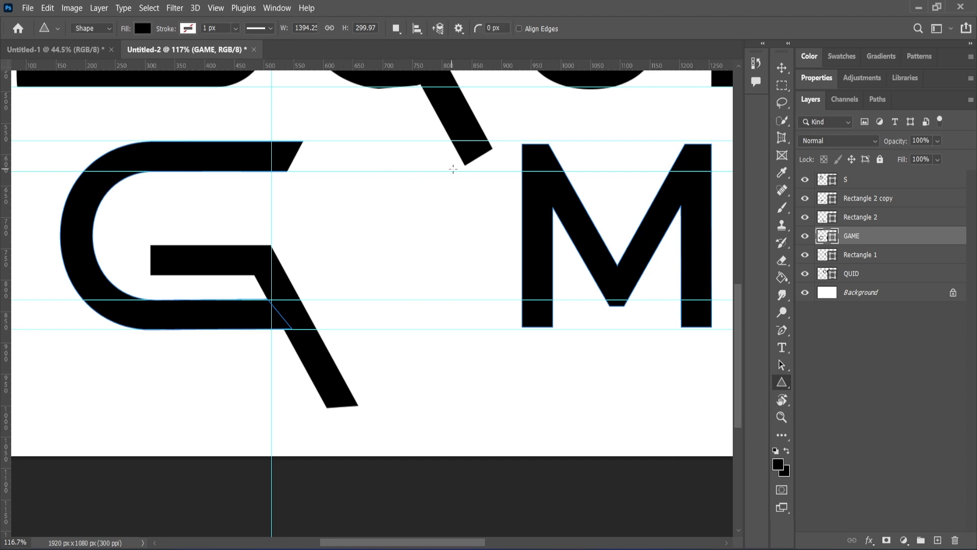
drag(453, 169, 285, 349)
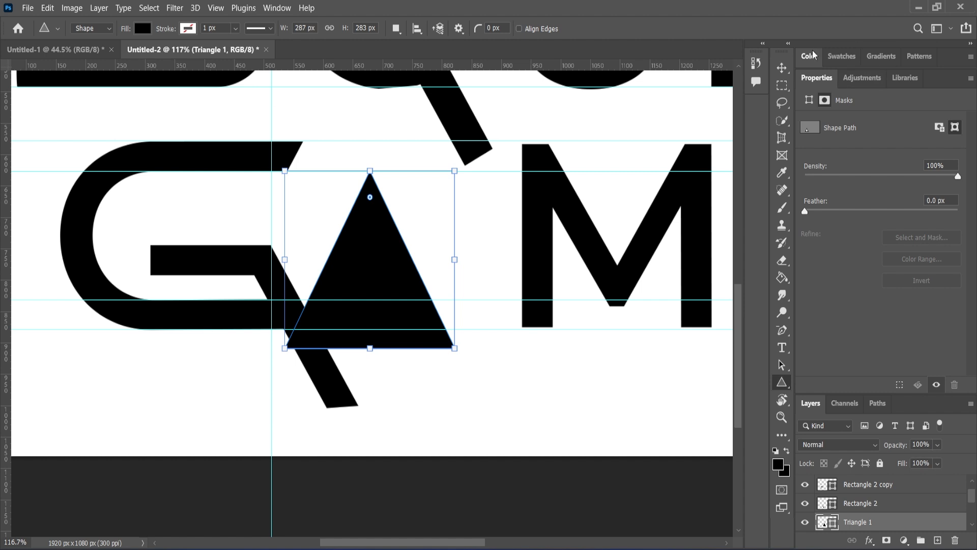
click(783, 69)
drag(386, 288, 438, 260)
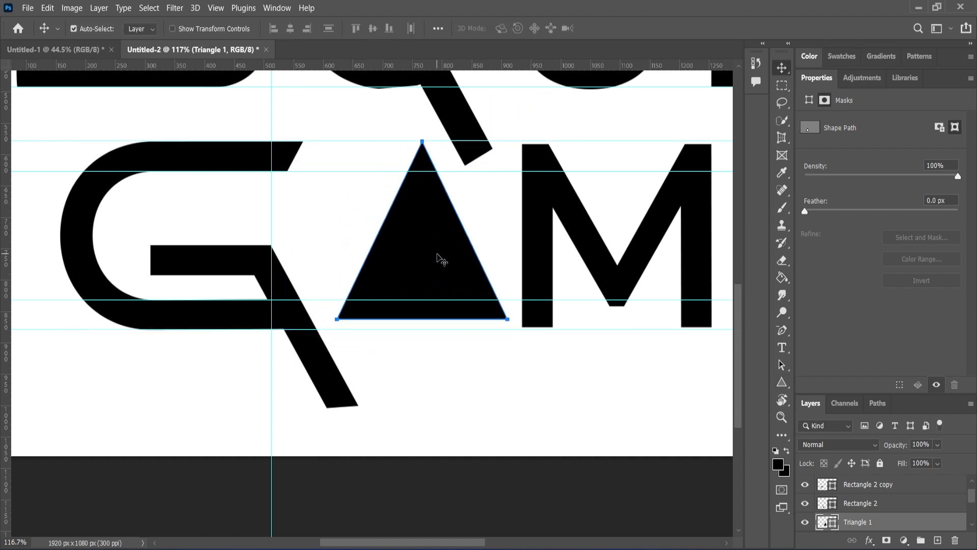
Stretch the triangle's base down to the M's baseline, making the triangle 295 px high
click(782, 382)
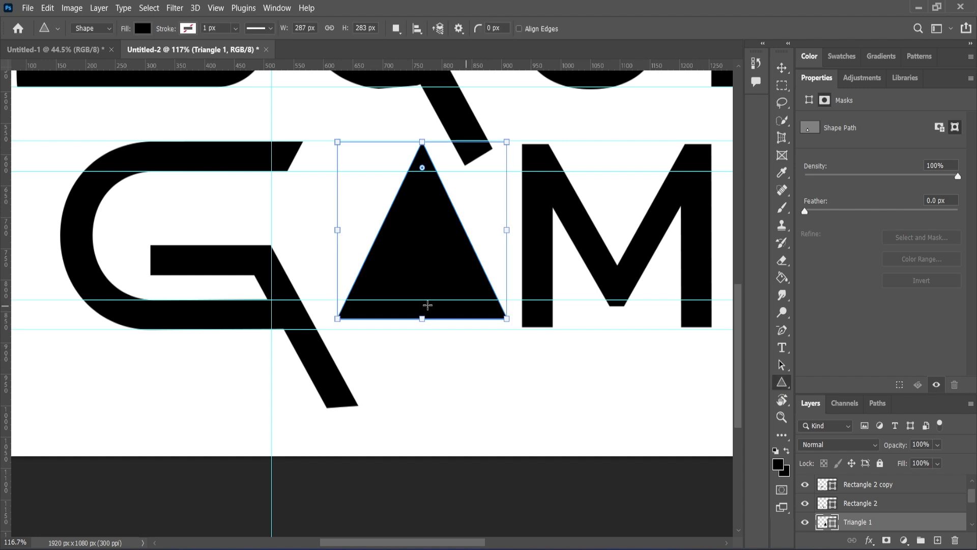
mouse_move(419, 321)
mouse_down()
mouse_move(421, 290)
mouse_move(432, 323)
mouse_up()
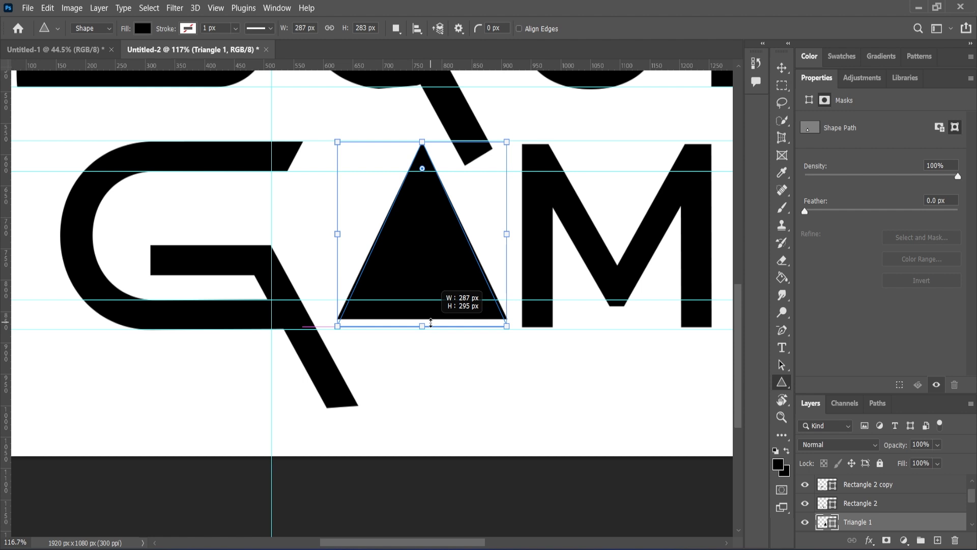
drag(431, 323, 430, 318)
click(779, 66)
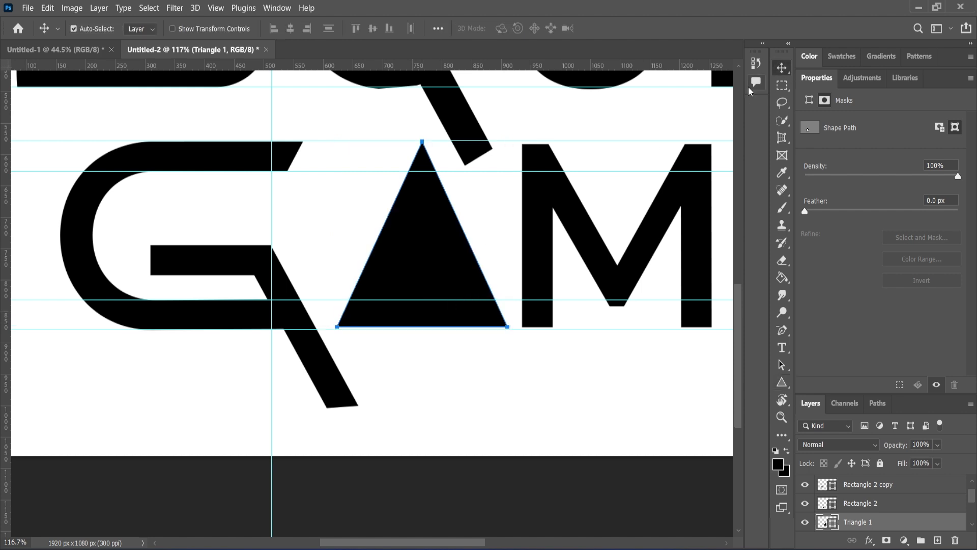
Duplicate the Triangle 1 layer and fill the copy with the recently used pink
double_click(818, 79)
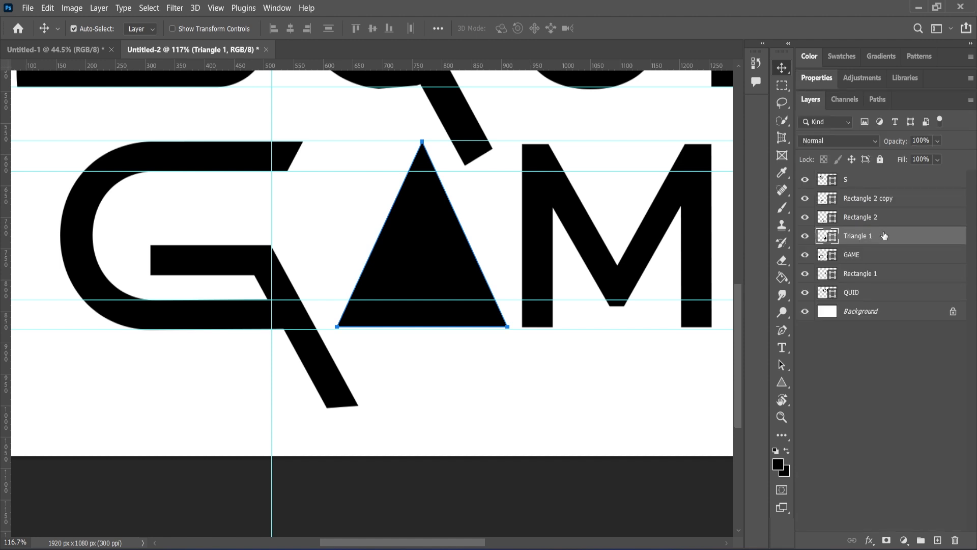
drag(897, 237, 937, 540)
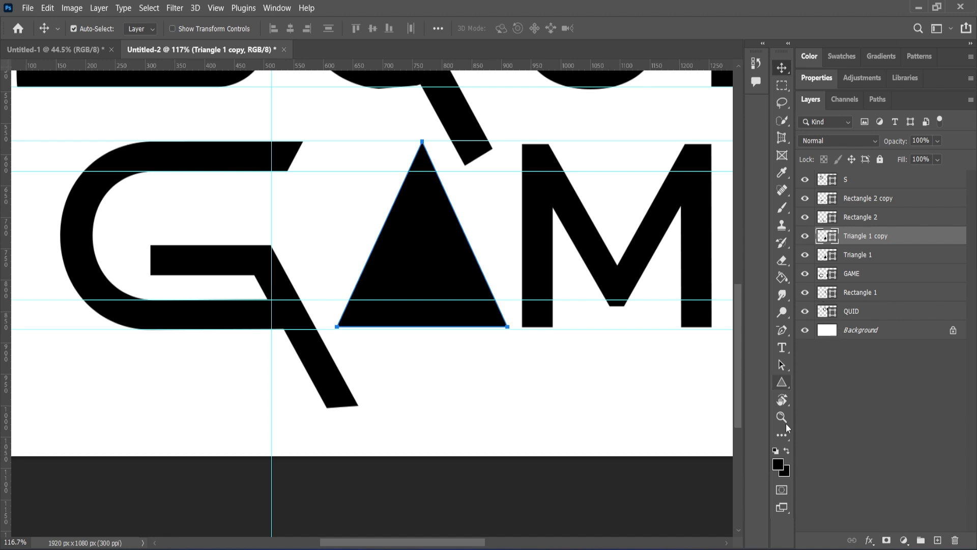
click(782, 382)
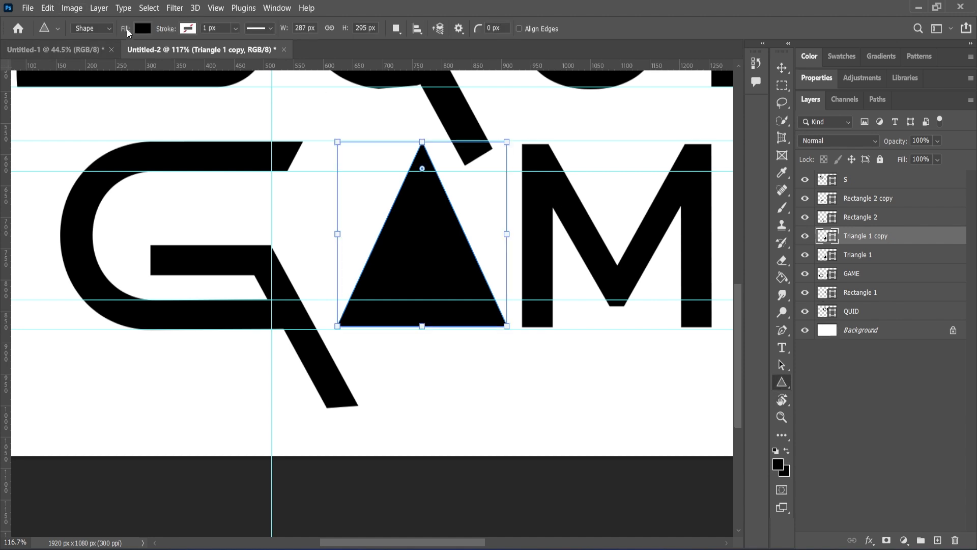
click(143, 30)
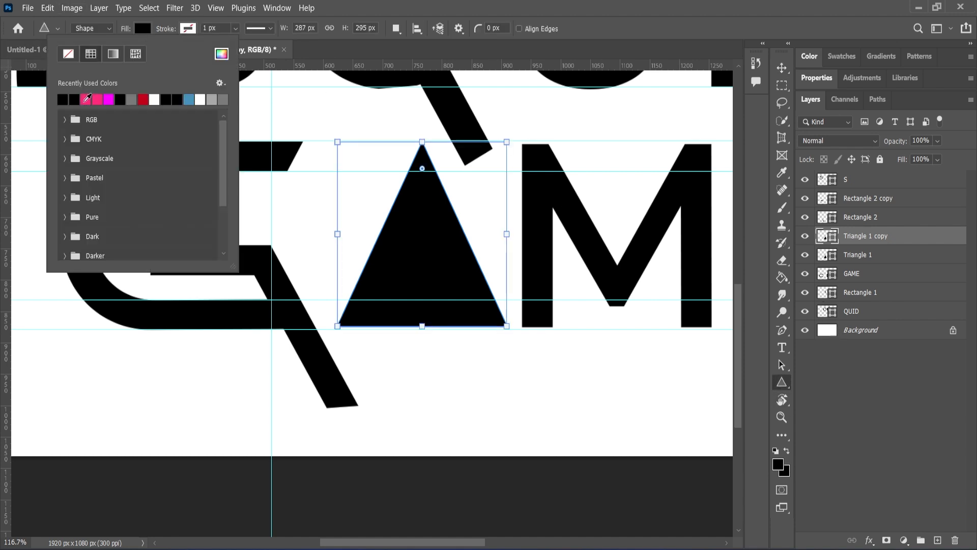
click(86, 99)
click(782, 67)
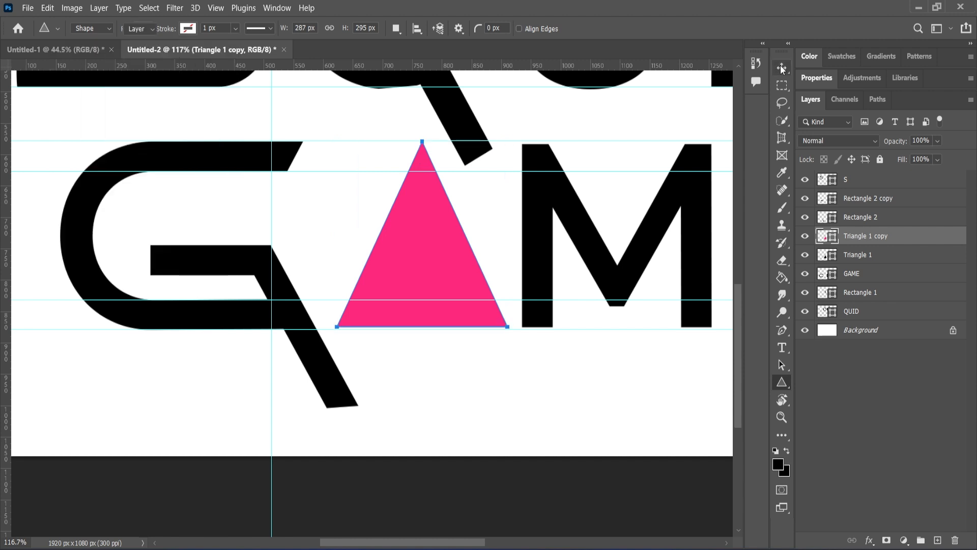
Scale the pink triangle to about 62.55% and set its base on the black triangle's base
click(783, 382)
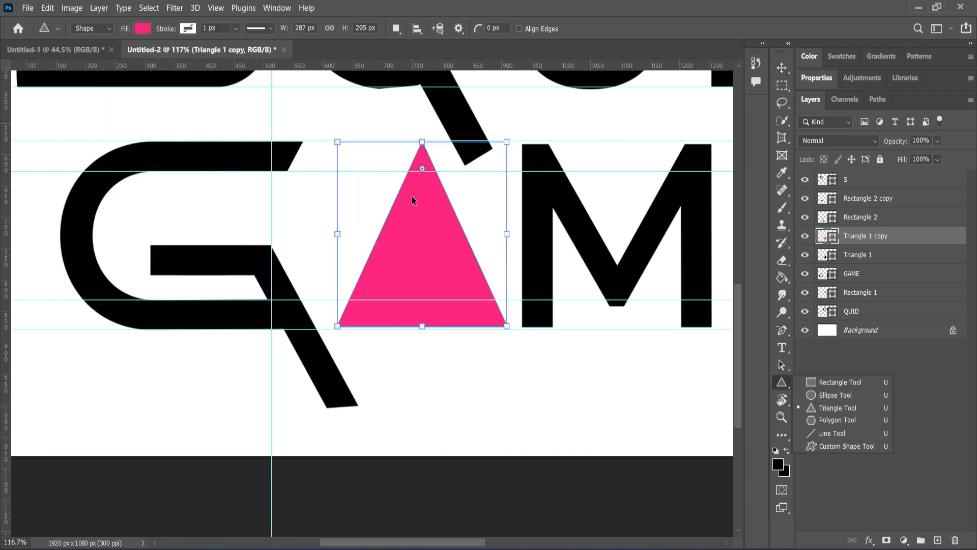
key(ctrl+t)
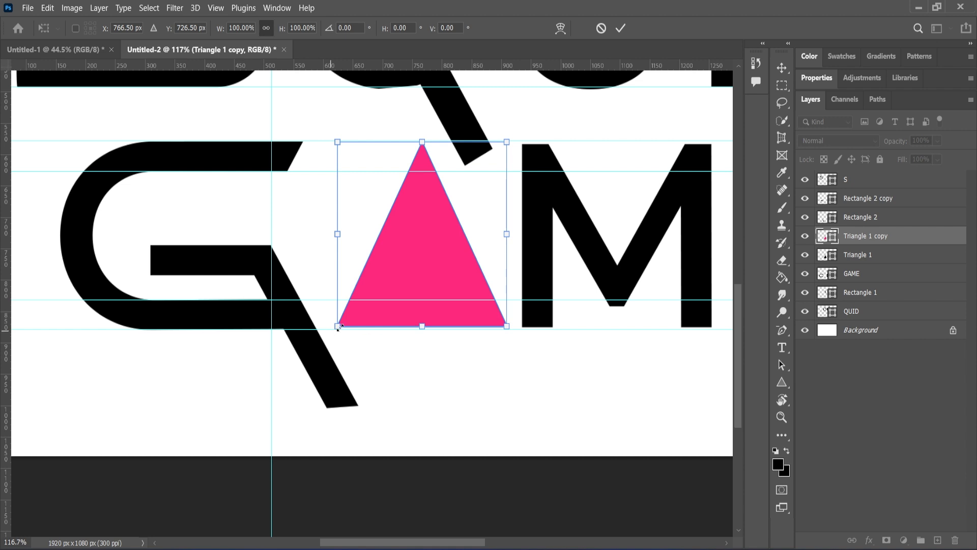
drag(339, 327, 394, 263)
drag(448, 224, 421, 291)
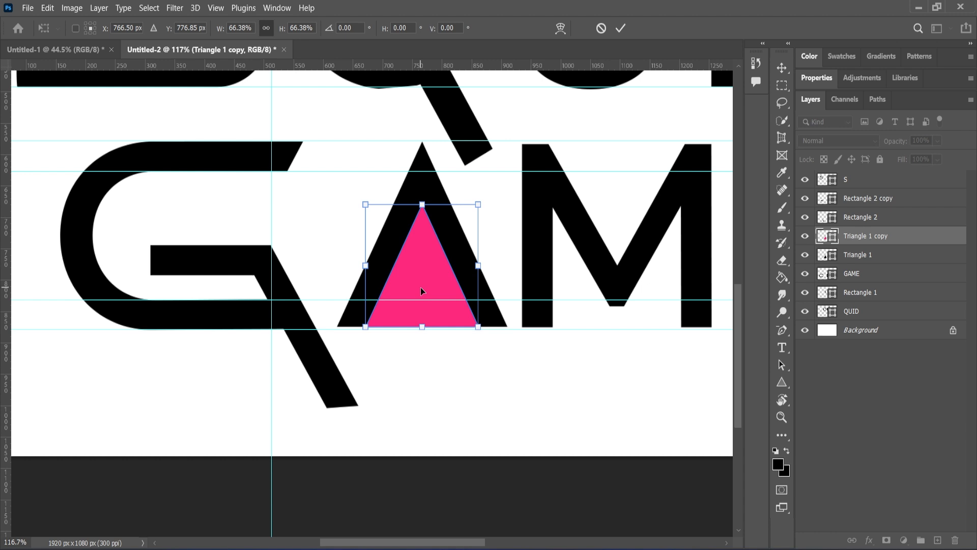
drag(366, 204, 371, 211)
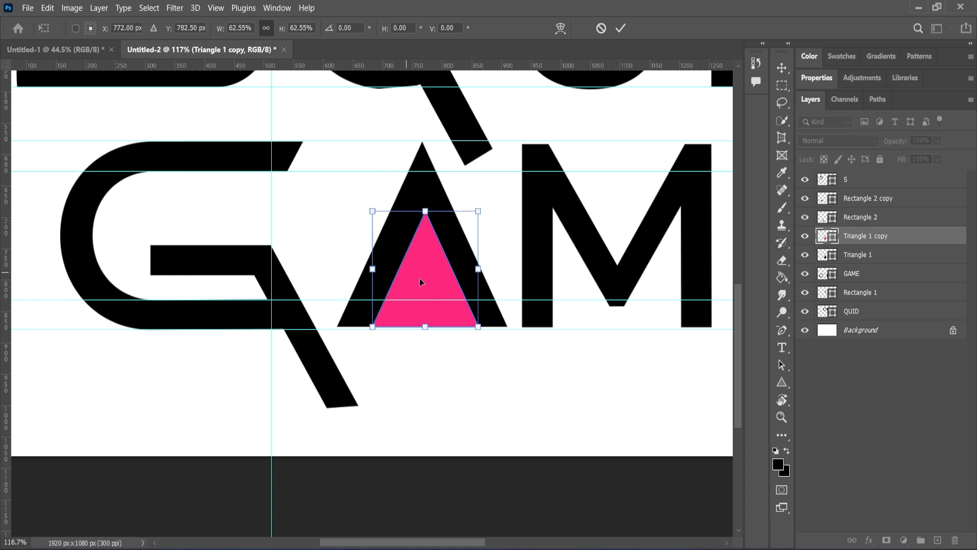
drag(419, 278, 426, 315)
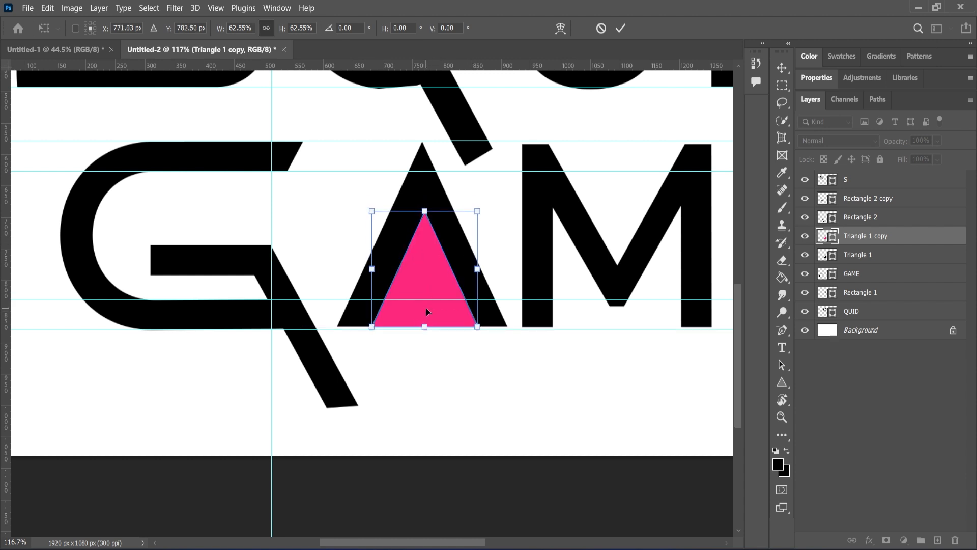
click(621, 28)
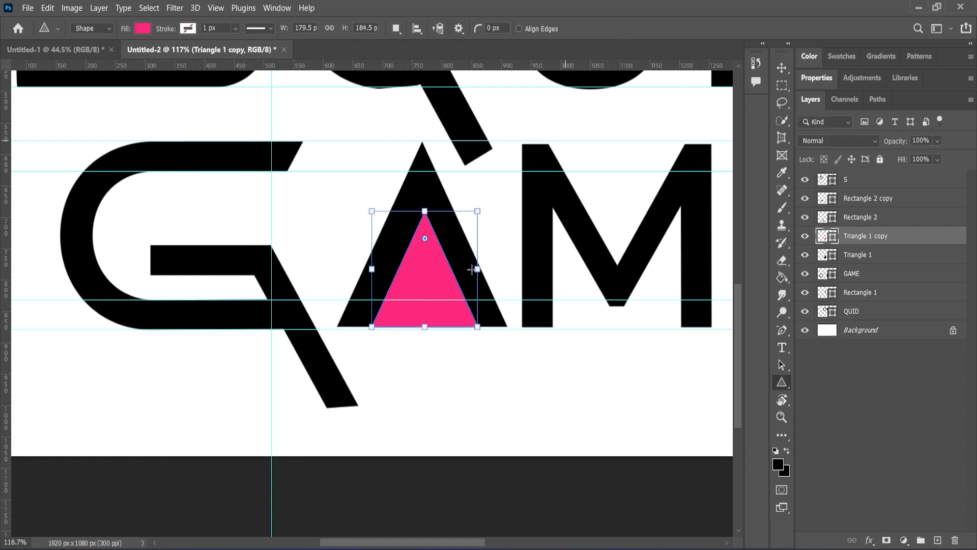
Nudge the pink triangle sideways to centre it under the black triangle's apex, and deselect it
click(782, 68)
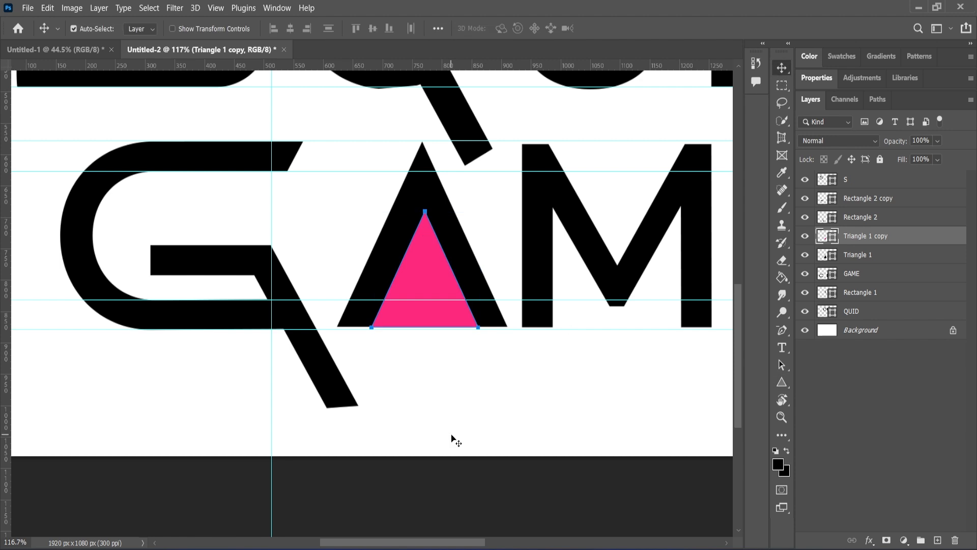
click(426, 294)
drag(424, 293, 423, 294)
click(430, 374)
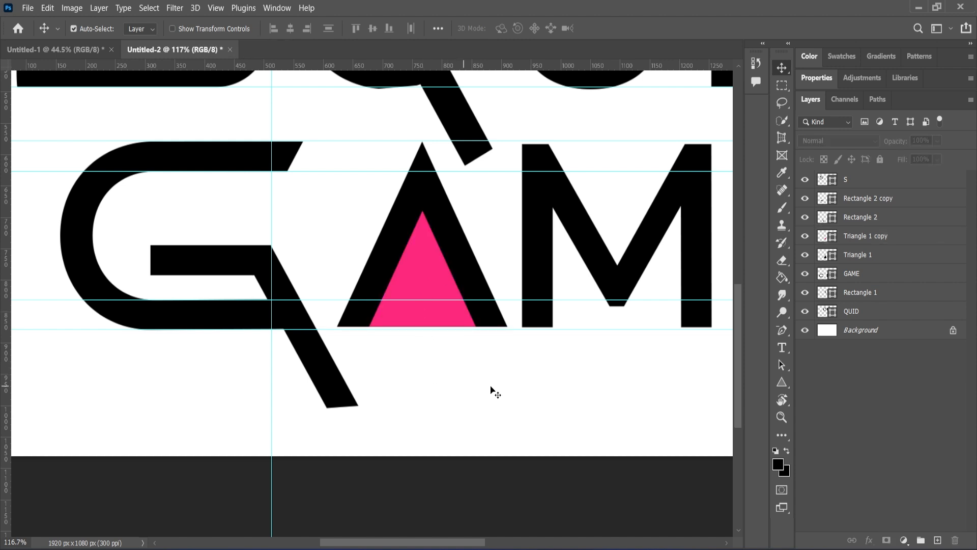
Examine the whole SQUID GAME lettering with the triangular A at a smaller zoom
scroll(543, 383, down, 3)
scroll(543, 383, right, 2)
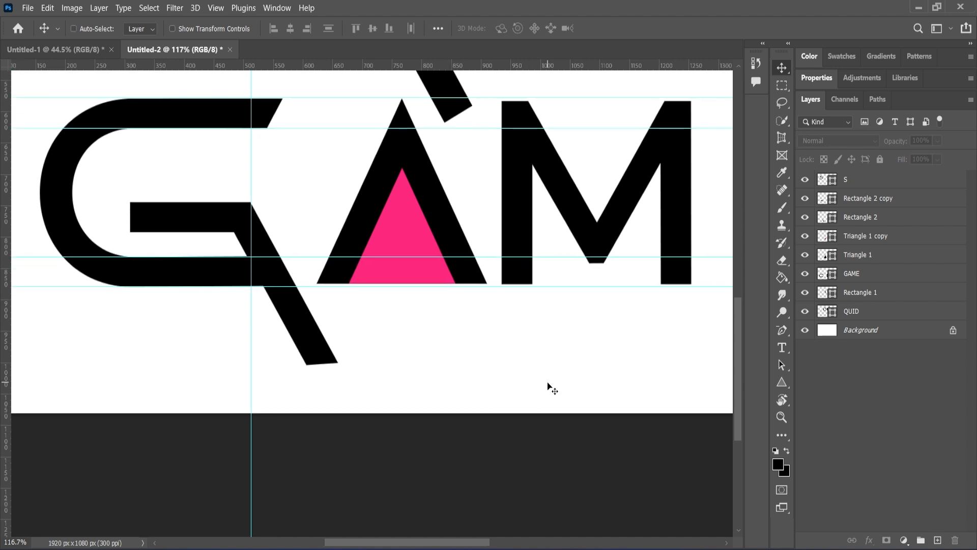
scroll(548, 384, down, 5)
scroll(528, 382, down, 4)
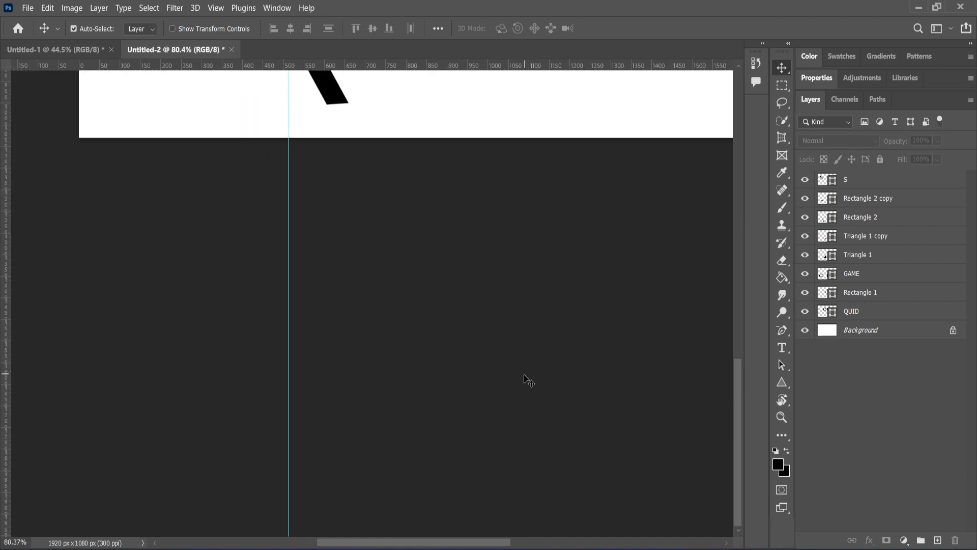
scroll(527, 388, up, 5)
scroll(499, 364, up, 4)
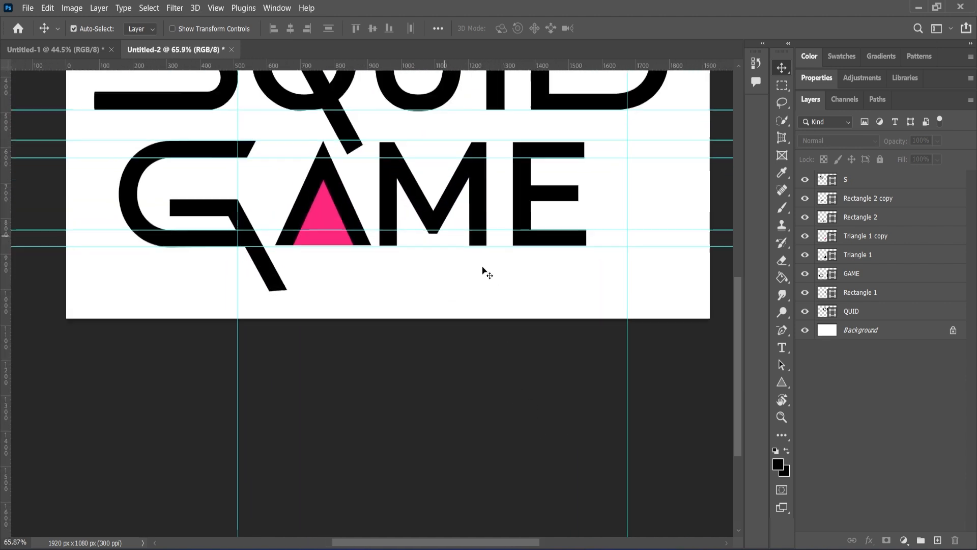
scroll(481, 285, up, 4)
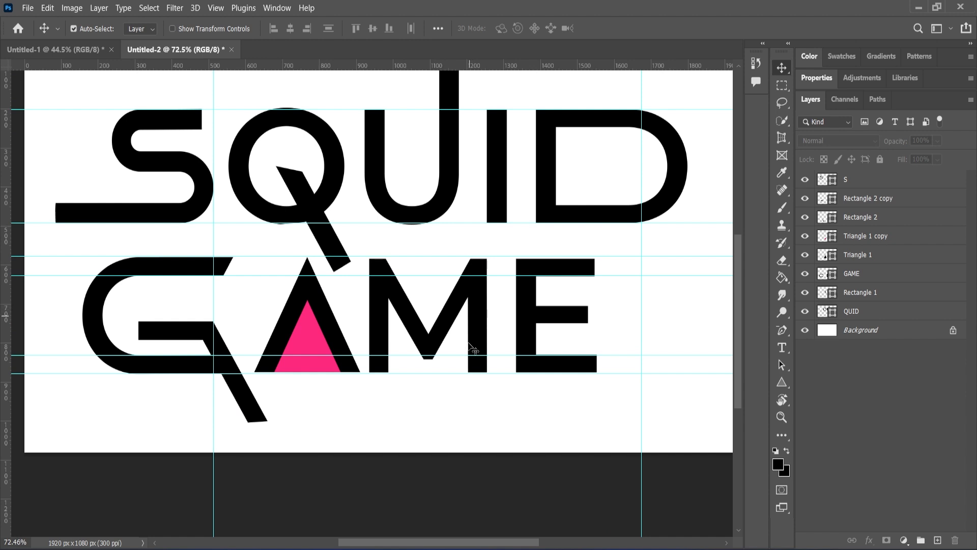
Select the GAME layer and place a vertical guide at the outer end of the E's upper arm
scroll(515, 362, up, 1)
scroll(515, 362, up, 1)
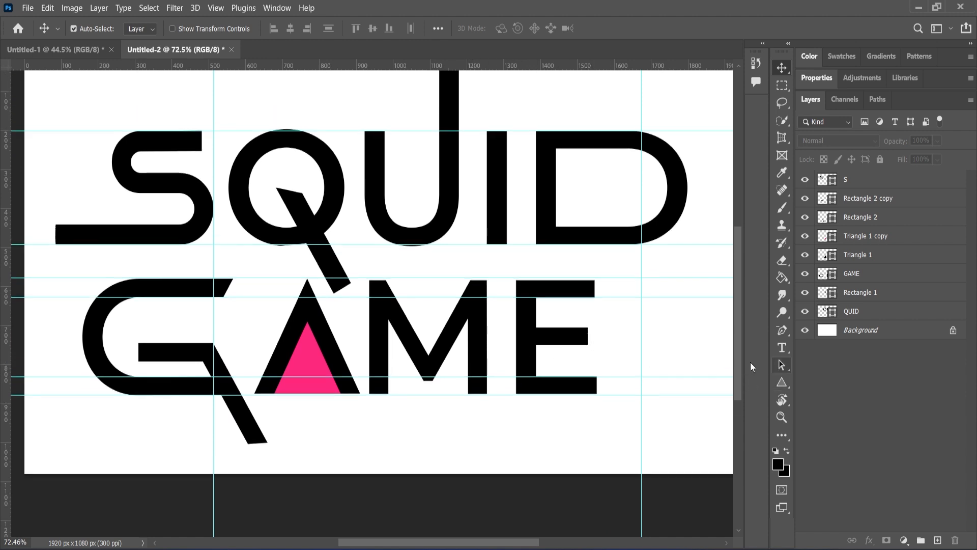
click(859, 278)
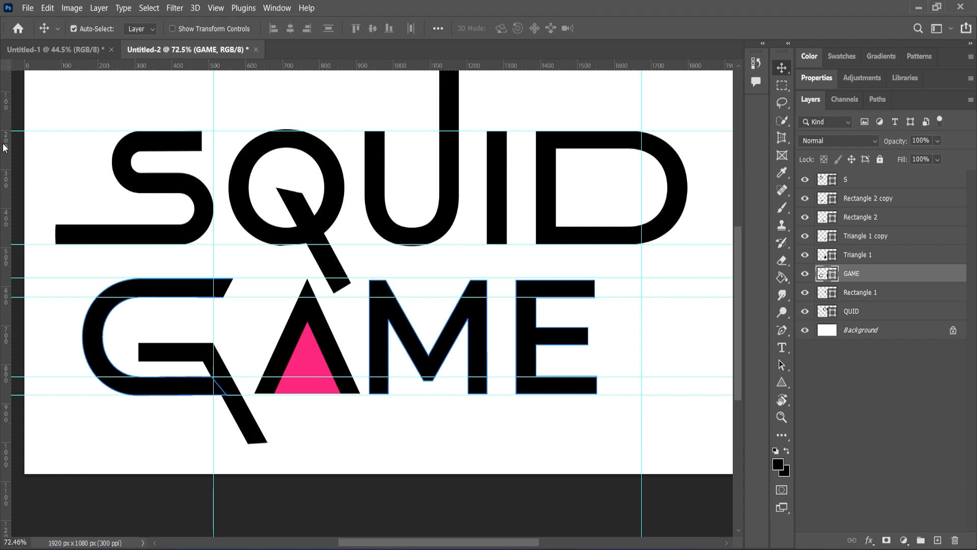
drag(5, 147, 597, 318)
scroll(593, 322, up, 3)
scroll(592, 319, up, 2)
scroll(596, 320, down, 3)
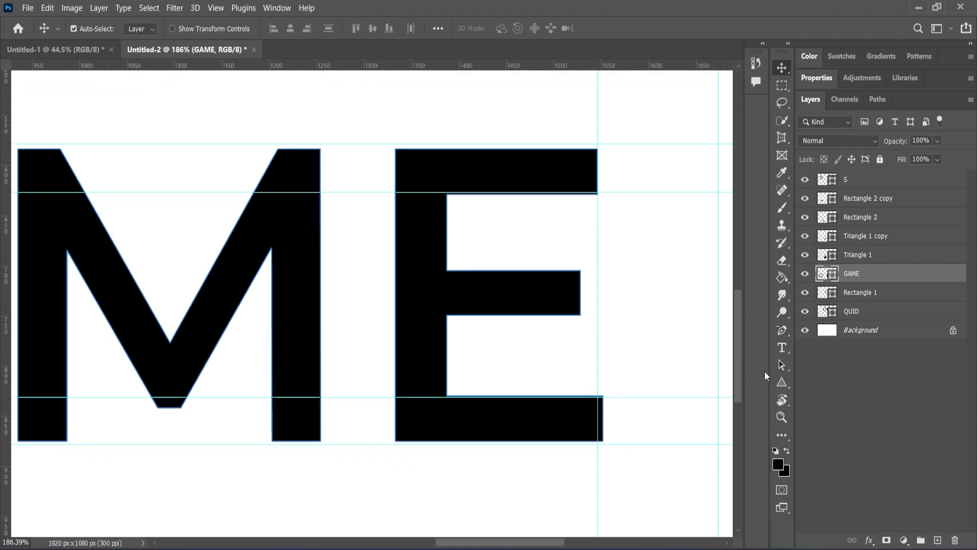
Shorten the E's lower arm to the new guide and delete the end points of its middle arm
click(782, 367)
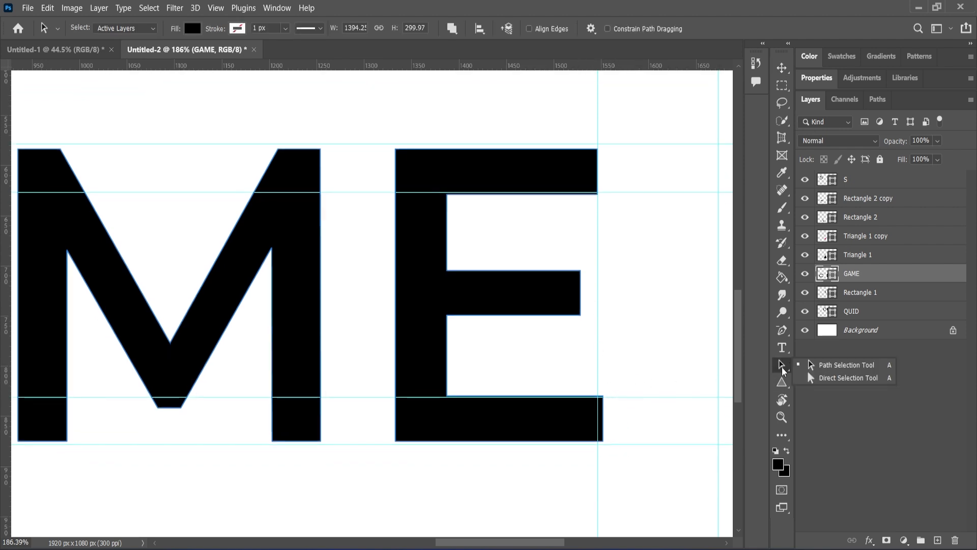
click(816, 365)
drag(639, 390, 579, 454)
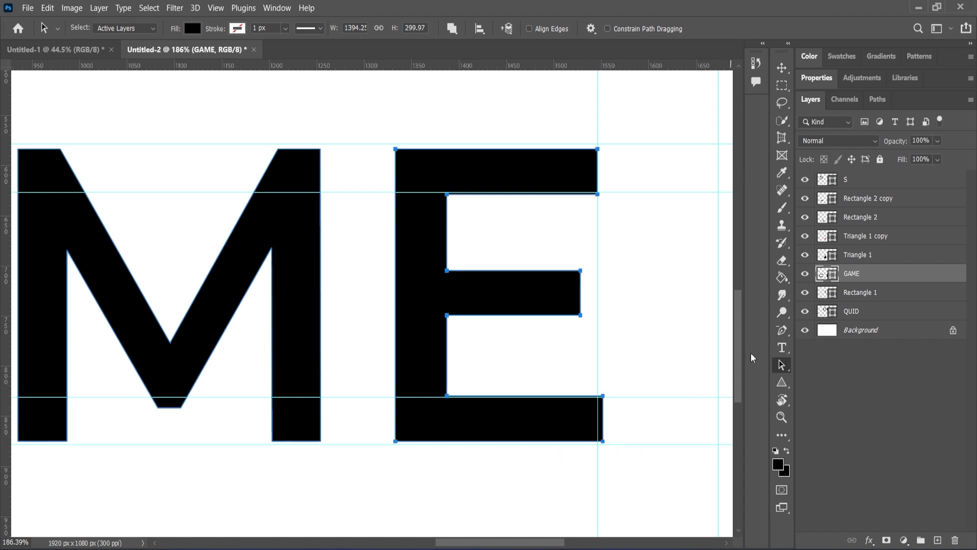
right_click(783, 365)
click(825, 376)
drag(648, 393, 568, 455)
drag(603, 396, 598, 397)
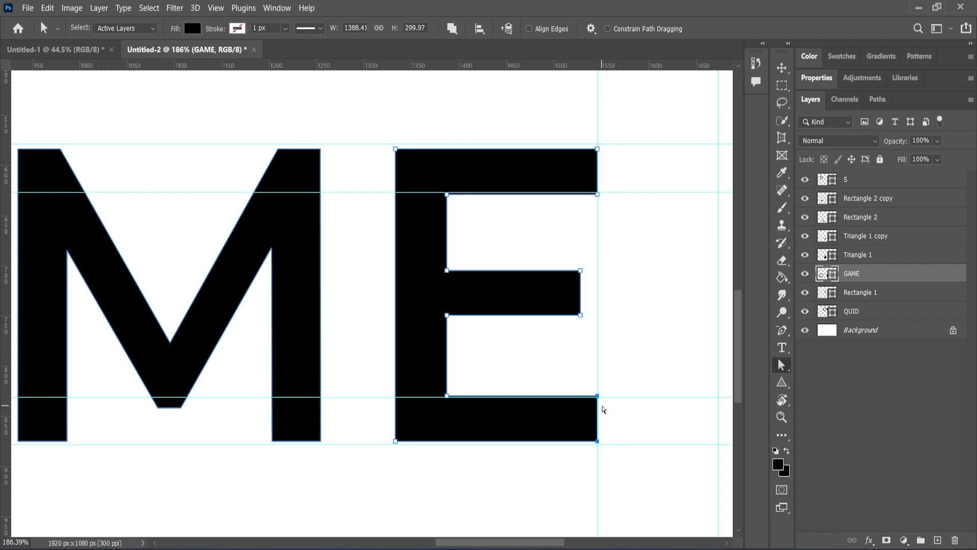
drag(596, 259, 530, 326)
key(Delete)
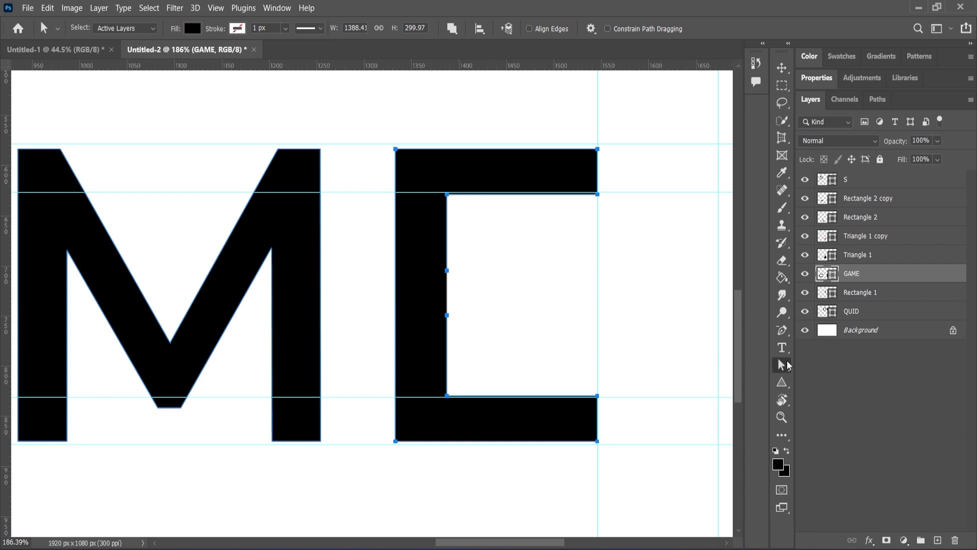
Draw a black rectangle as thick as the E's upper arm and place it as a detached middle bar ending on the outer guide
click(783, 383)
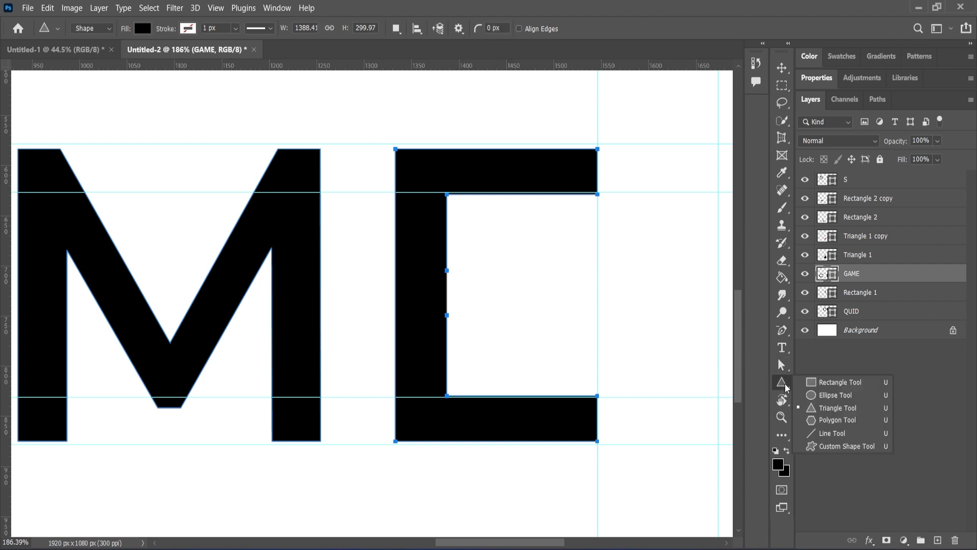
click(815, 385)
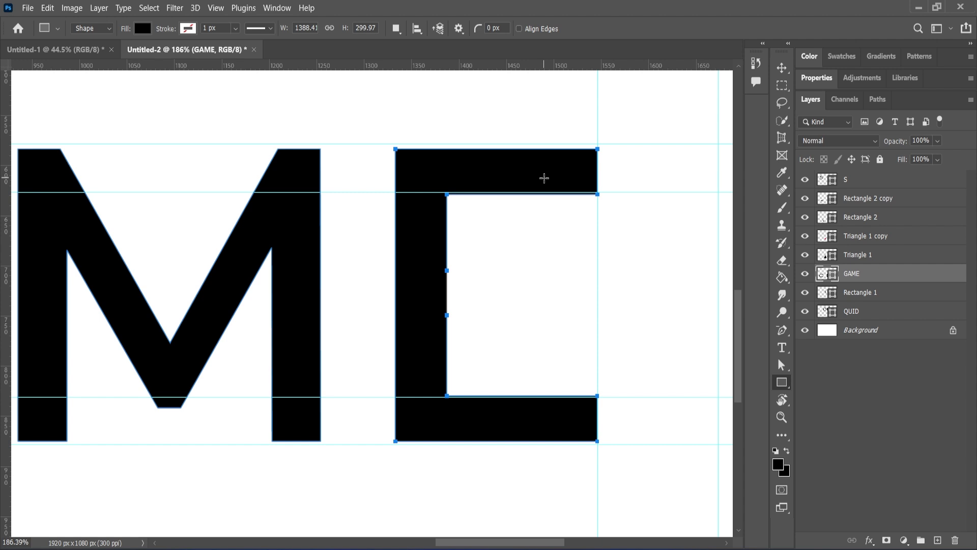
drag(533, 149, 725, 196)
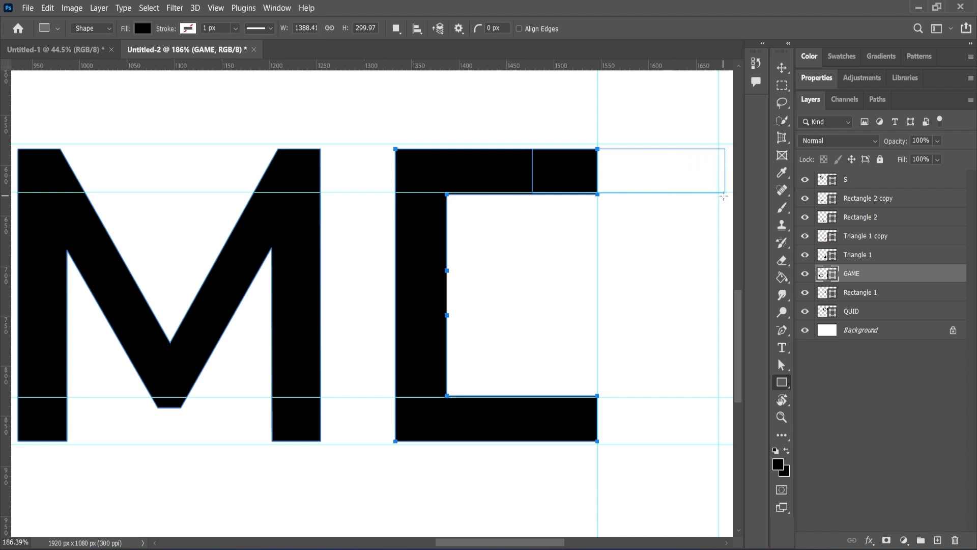
click(782, 68)
drag(661, 166, 652, 283)
scroll(629, 316, down, 2)
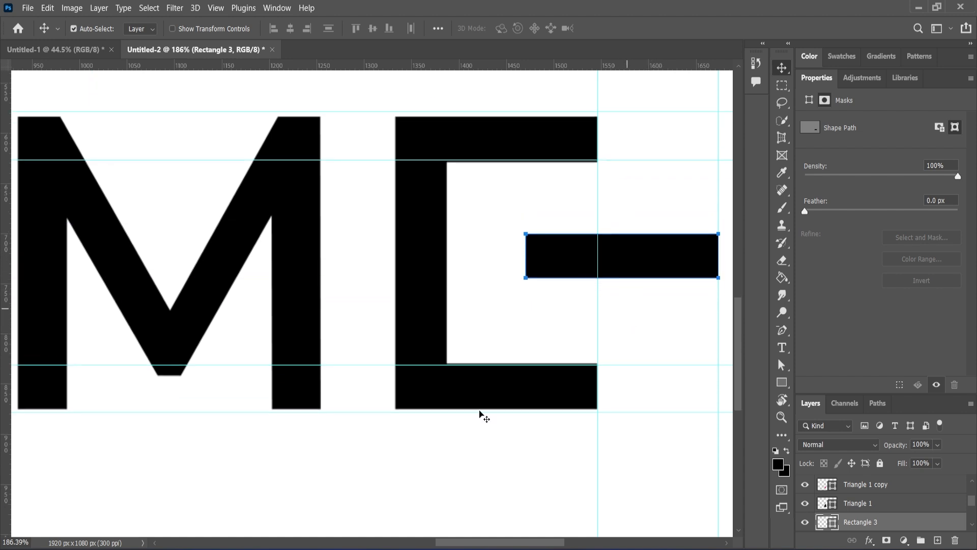
drag(458, 543, 497, 543)
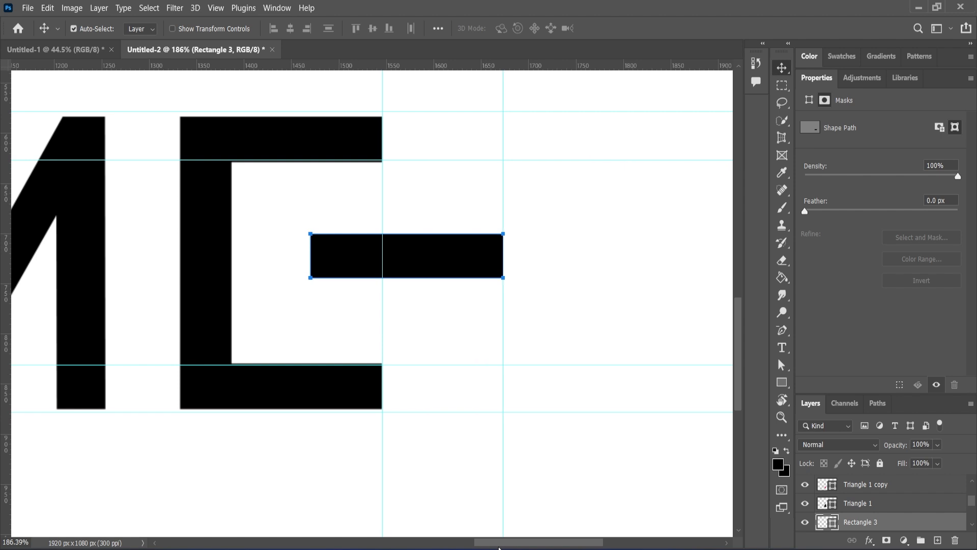
click(449, 362)
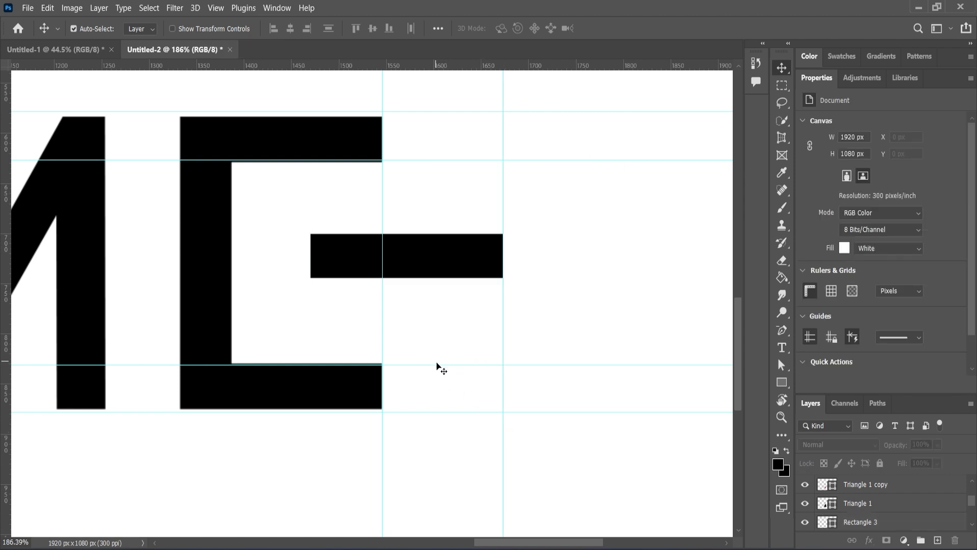
Draw a rectangle of about 179 × 251 px across the E's opening, overlapping its stem and arms
scroll(440, 363, down, 4)
drag(475, 542, 441, 544)
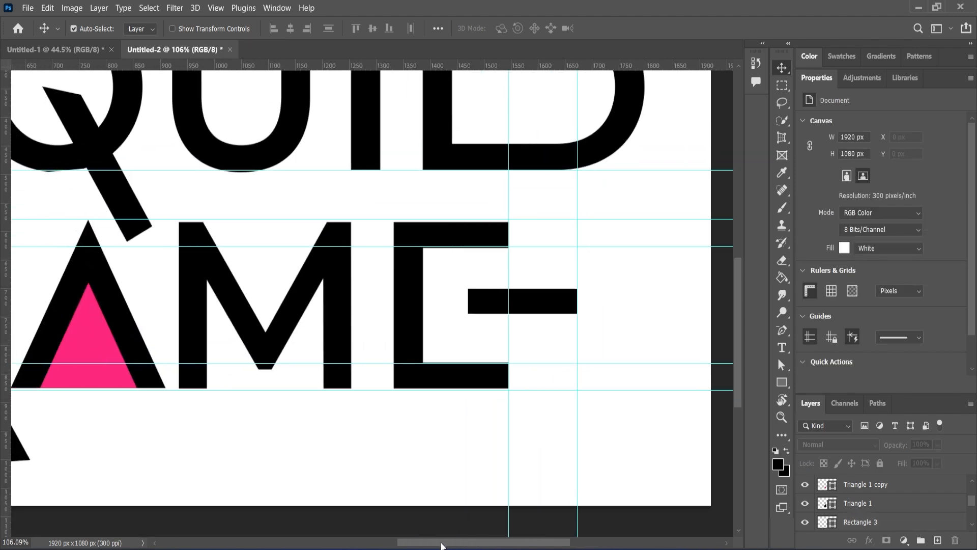
click(781, 384)
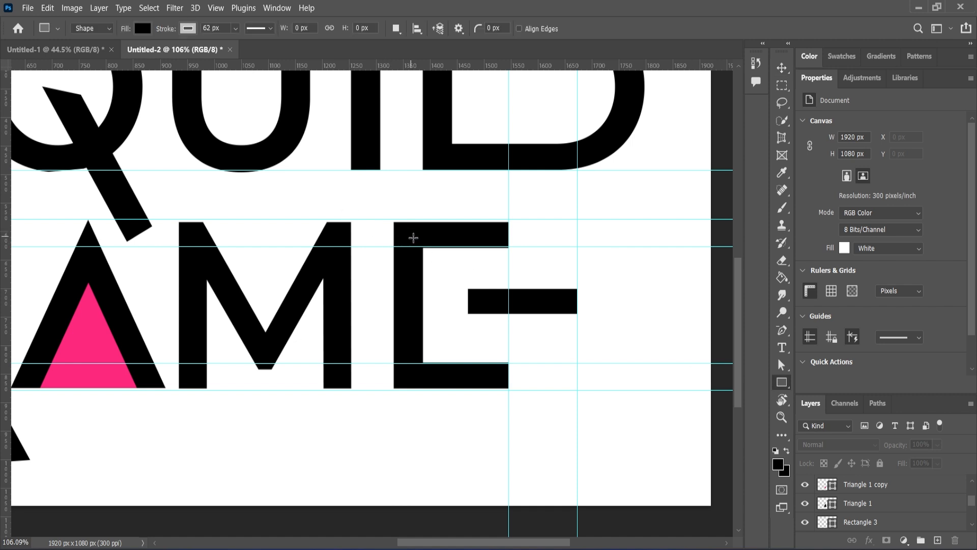
drag(412, 232, 504, 375)
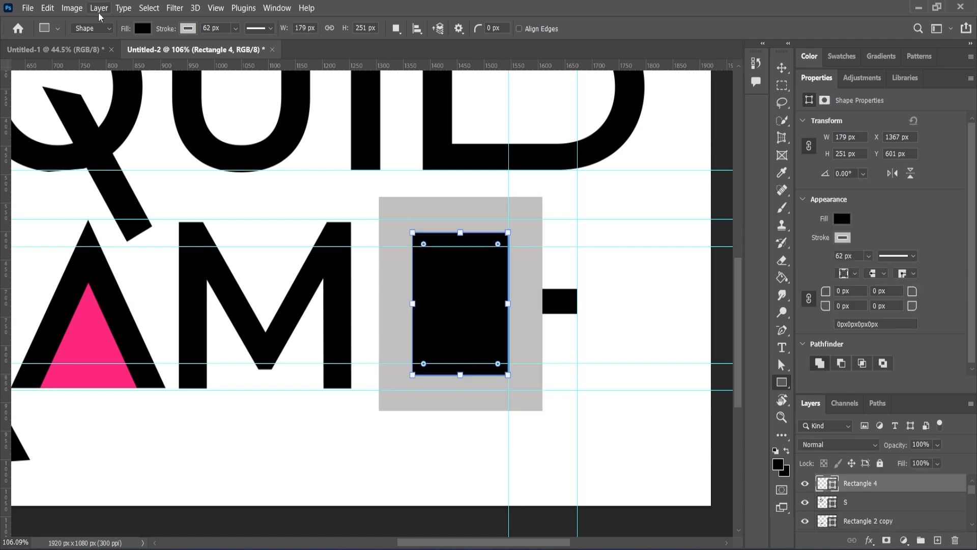
Fill the rectangle over the E with the recently used pink and remove its stroke
click(143, 28)
click(64, 98)
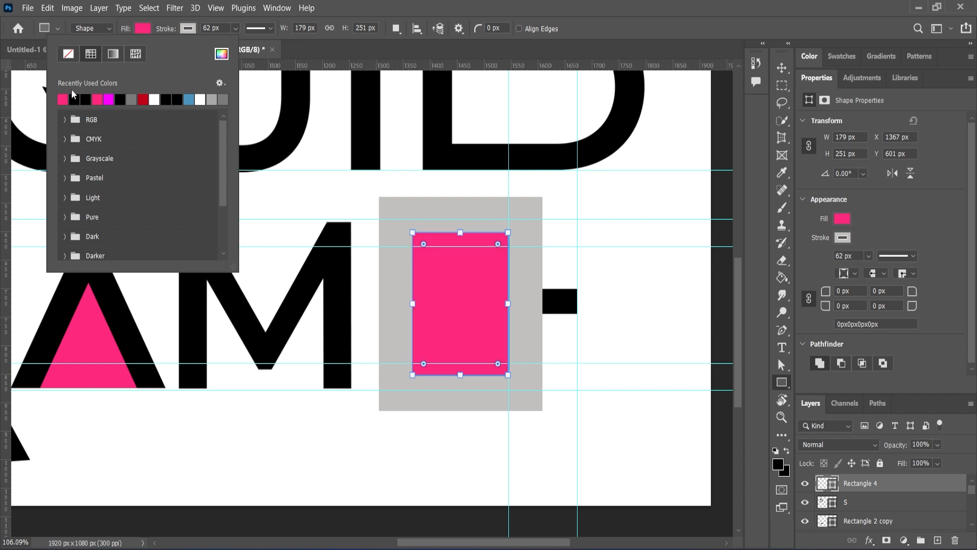
click(185, 30)
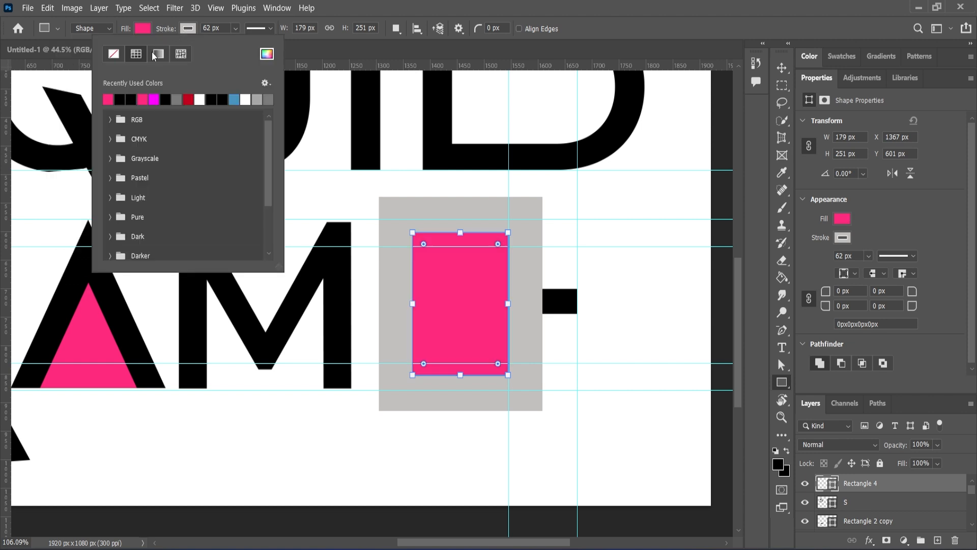
click(115, 54)
click(783, 67)
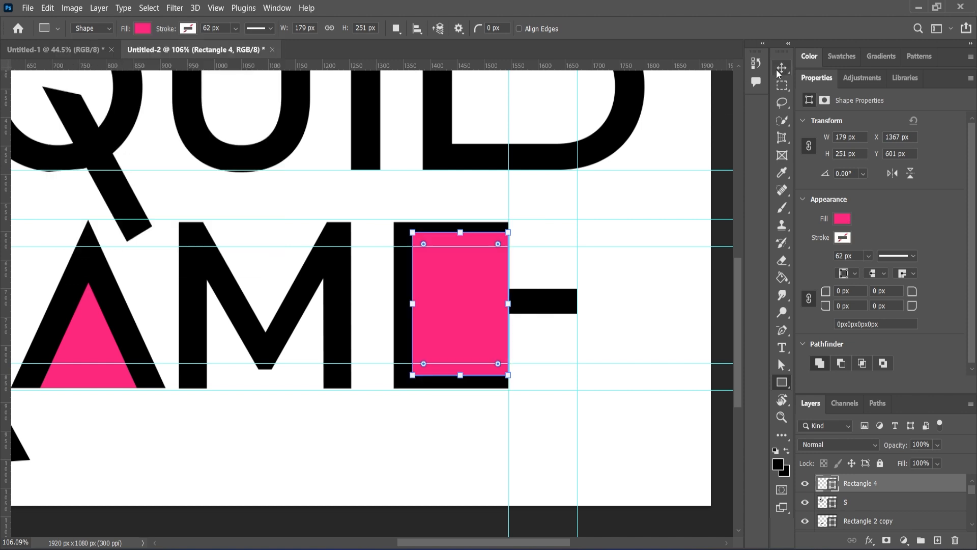
Move the Rectangle 4 layer directly above the Background layer and deselect it
double_click(819, 77)
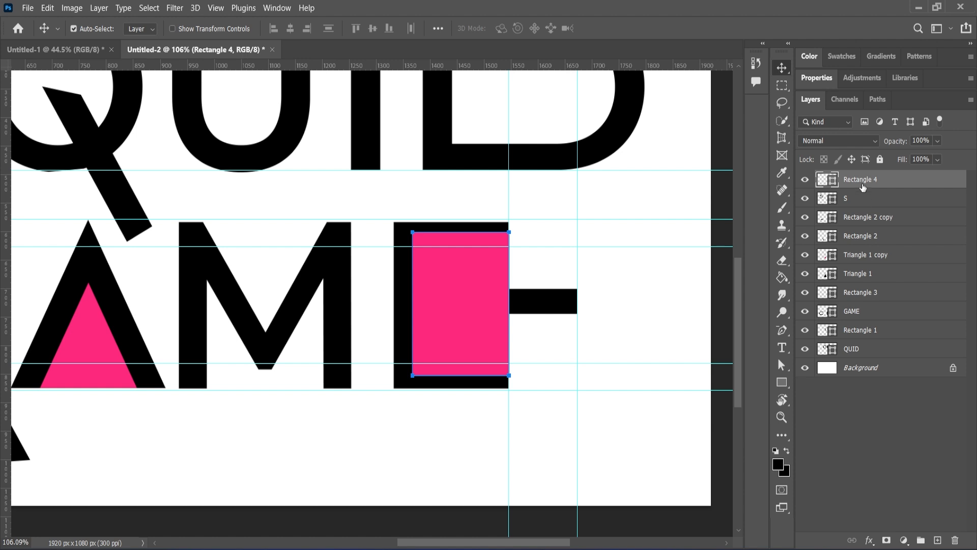
drag(863, 187, 873, 363)
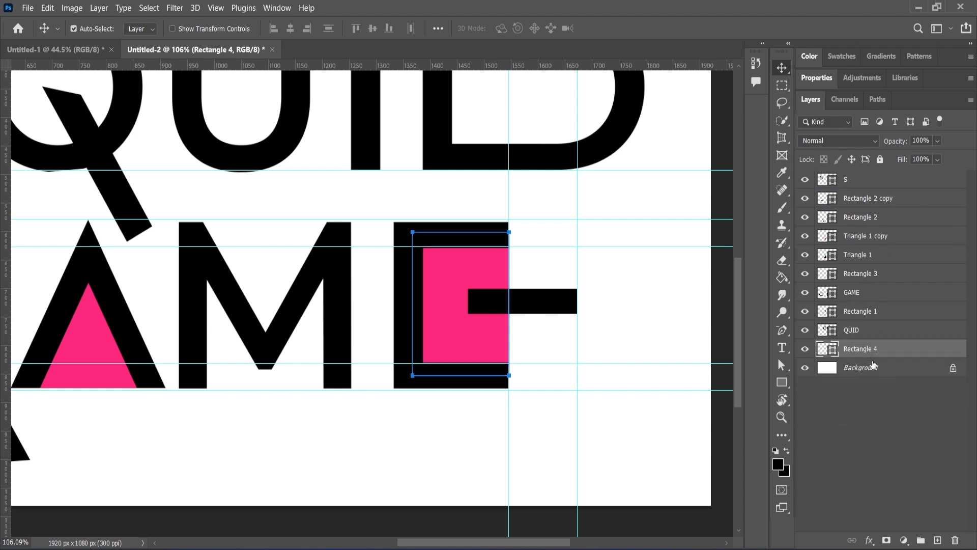
click(538, 342)
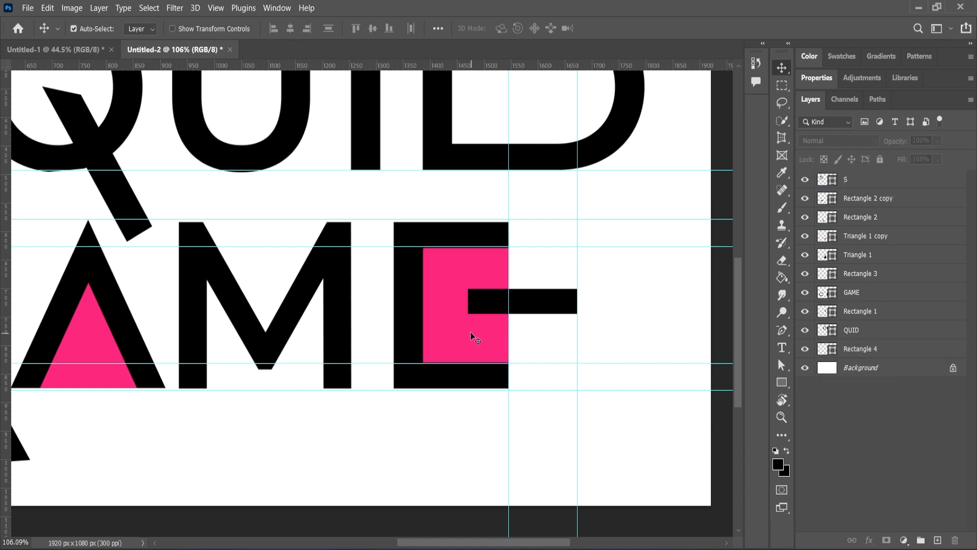
Draw a circle of about 282 px in diameter over the Q with the Ellipse tool
click(782, 382)
click(827, 396)
scroll(192, 280, down, 3)
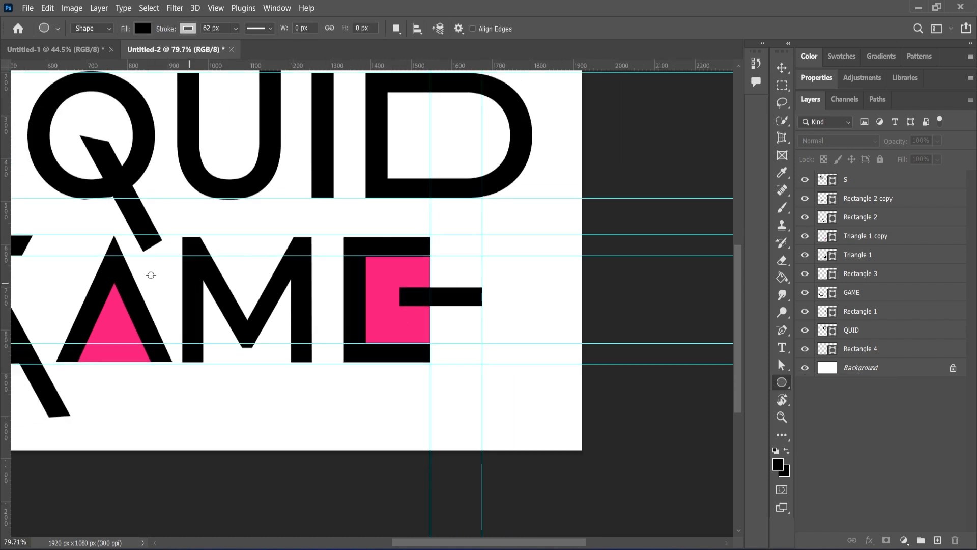
scroll(3, 234, up, 1)
scroll(14, 250, left, 1)
scroll(14, 251, left, 5)
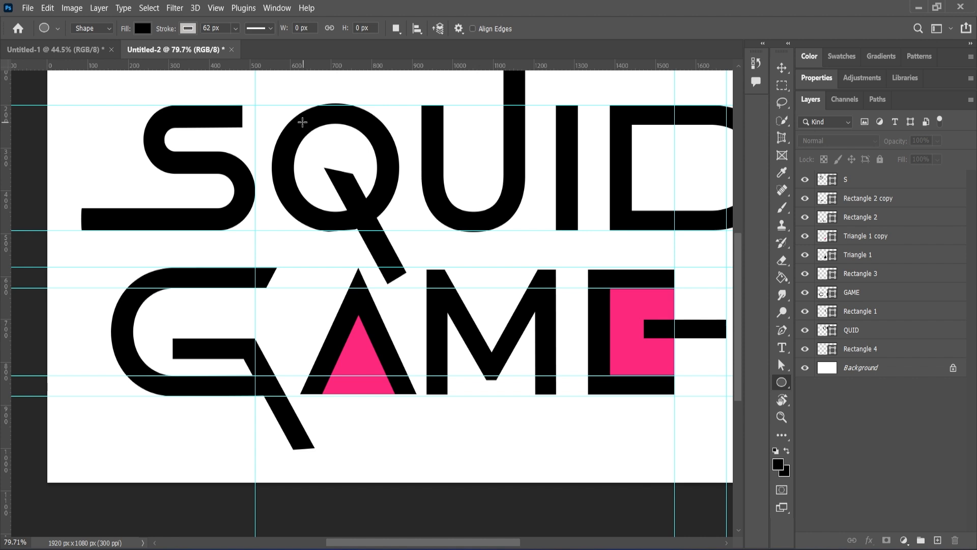
mouse_move(303, 122)
mouse_down()
mouse_move(375, 214)
mouse_move(417, 243)
mouse_up()
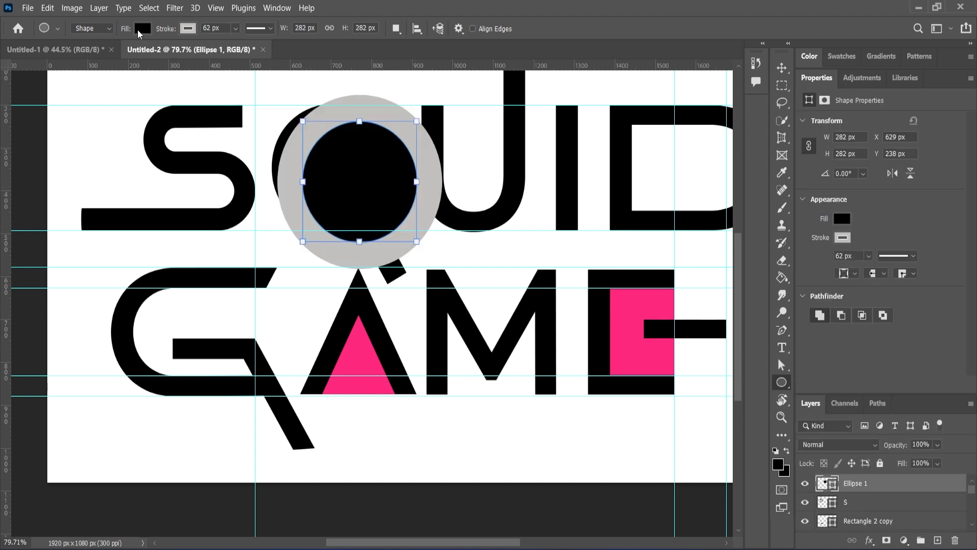
Fill the circle over the Q with the recently used pink and remove its stroke
click(142, 28)
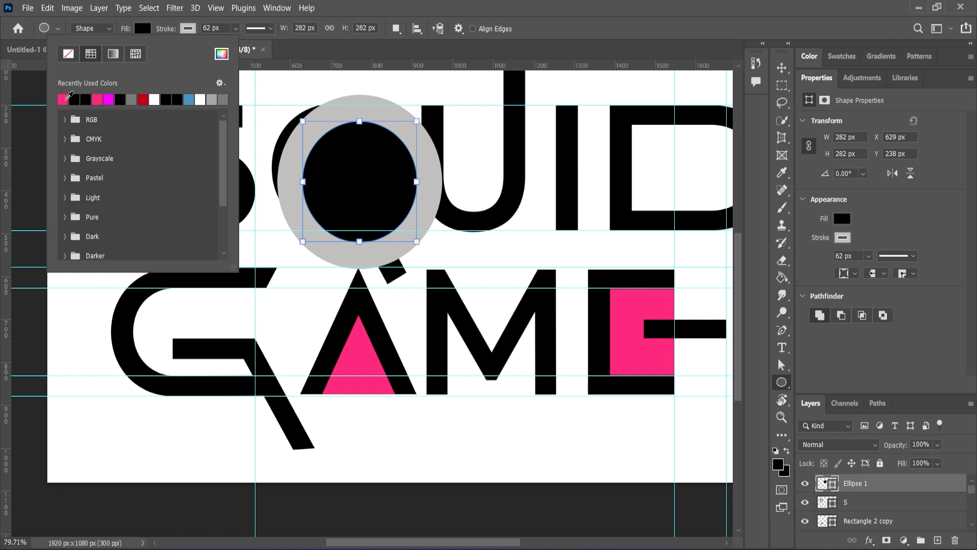
click(65, 99)
click(188, 29)
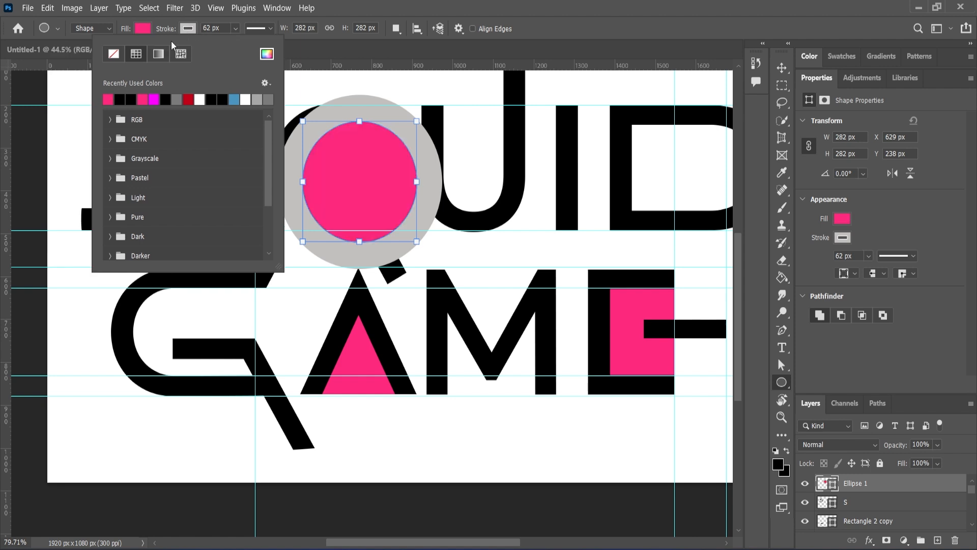
click(115, 56)
click(532, 17)
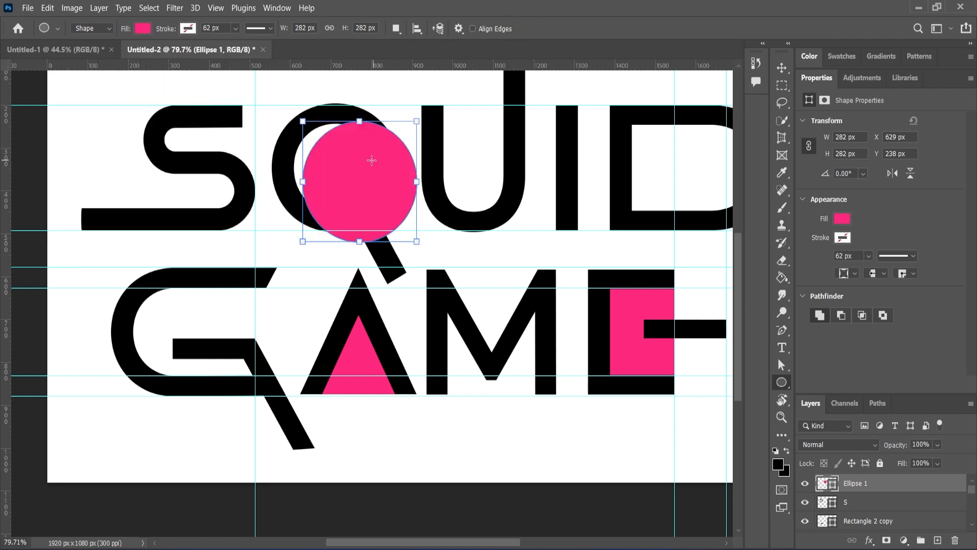
Centre the pink circle on the Q and move its layer directly above the Background layer
click(782, 68)
drag(353, 207, 328, 193)
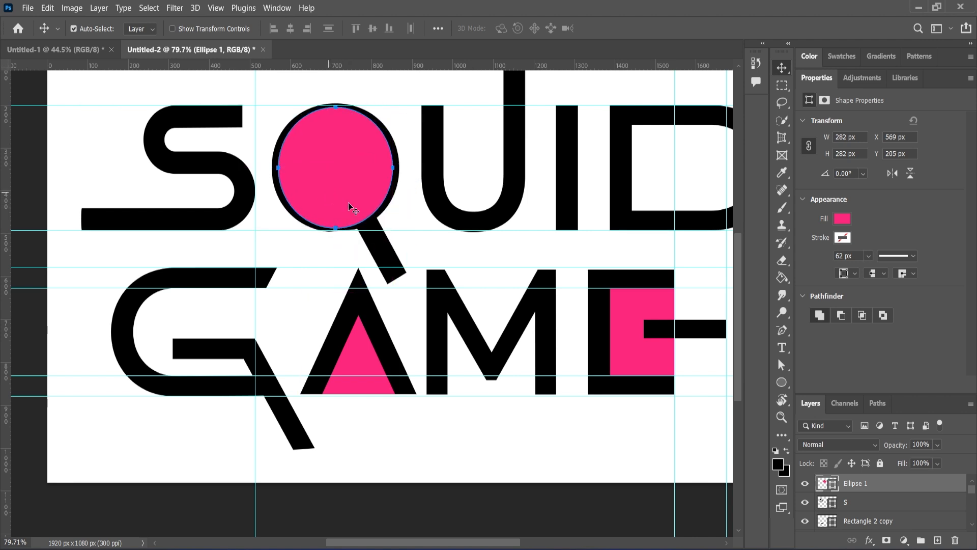
double_click(812, 78)
drag(850, 188, 855, 376)
click(387, 224)
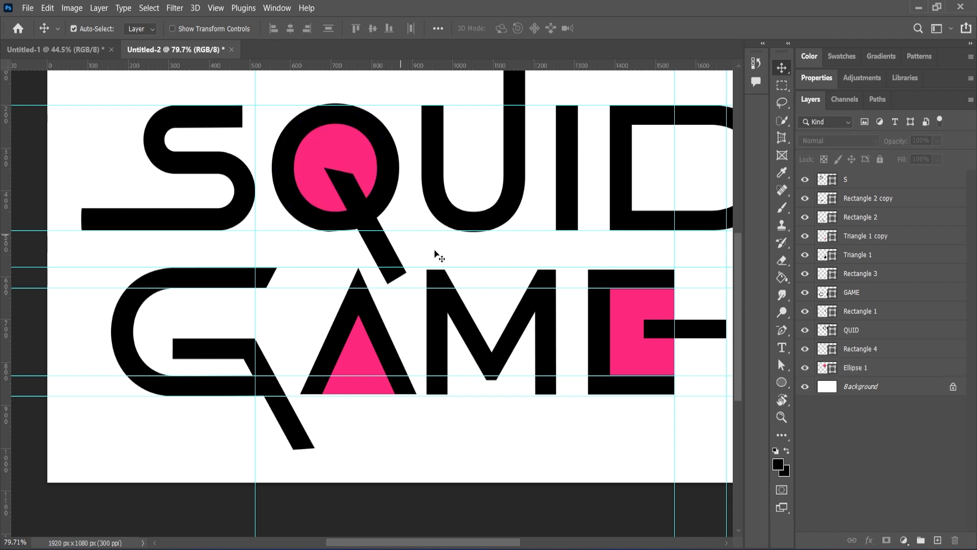
Hide the guides and shift the whole GAME word sideways until the G's upper arm meets the Q's tail
scroll(408, 248, down, 4)
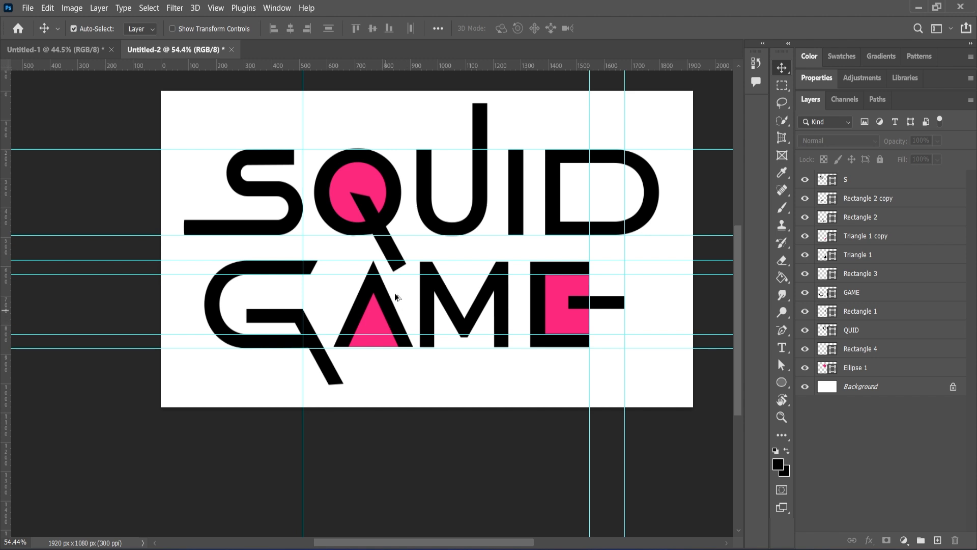
scroll(392, 293, down, 2)
drag(375, 543, 388, 547)
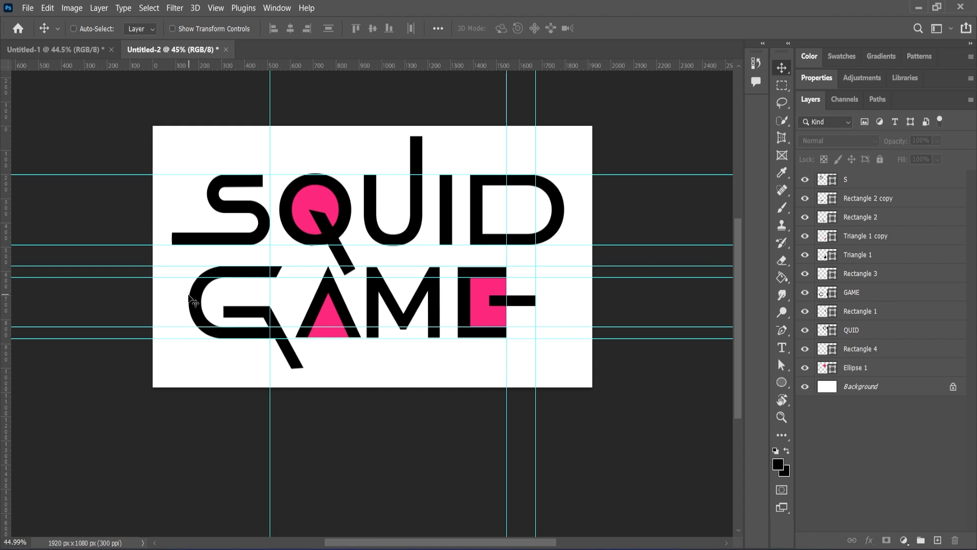
key(ctrl+semicolon)
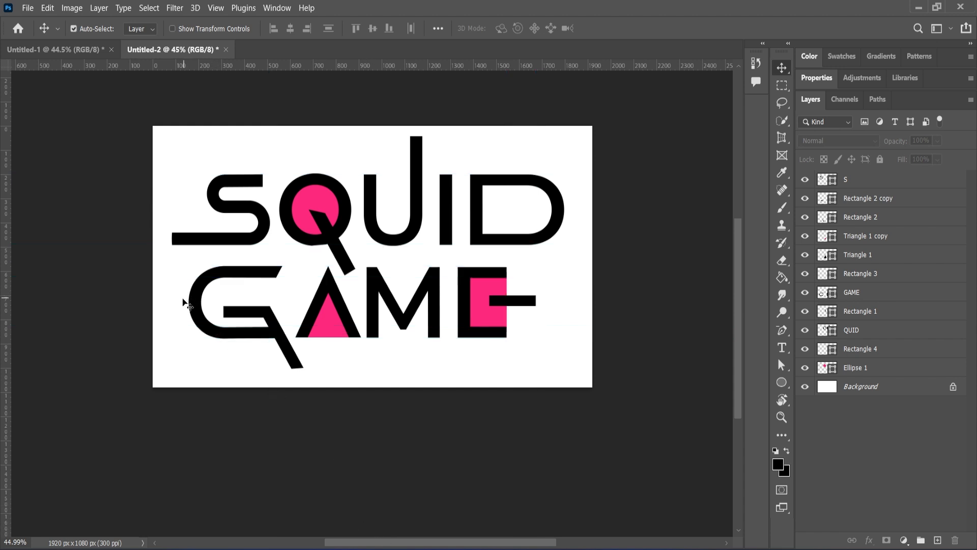
drag(175, 275, 522, 354)
drag(321, 307, 389, 309)
Scale all the logo layers together to 85.55% and position them at X 935.56 px, Y 540 px
drag(178, 152, 592, 344)
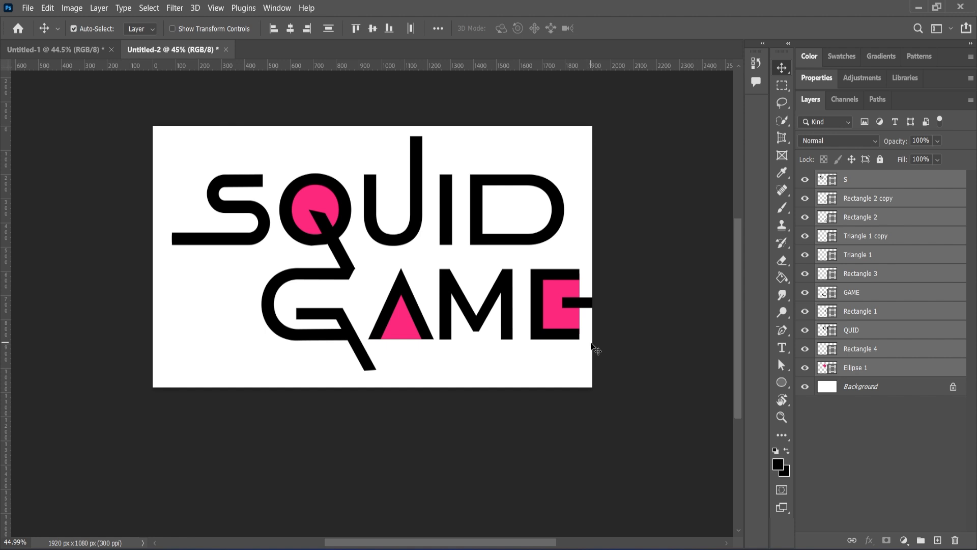
key(ctrl+t)
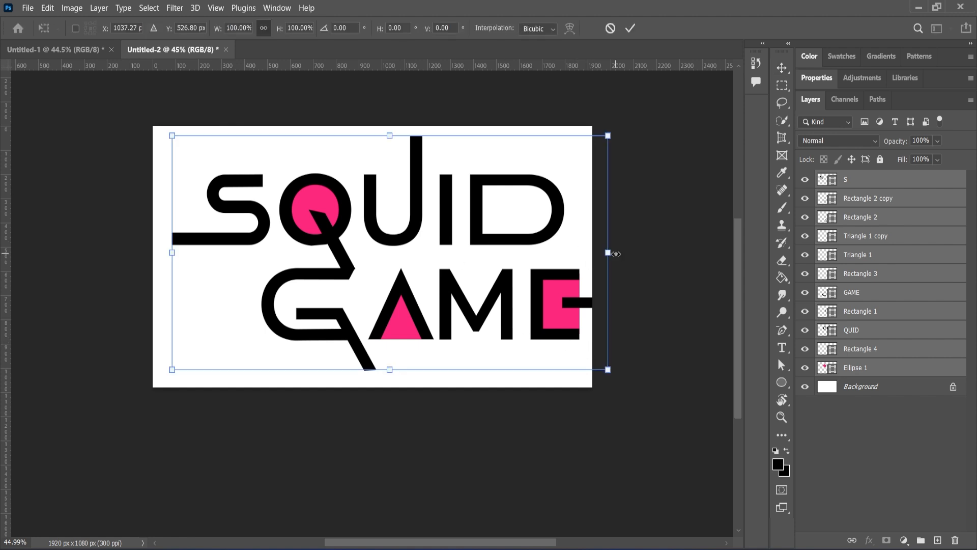
drag(615, 253, 553, 253)
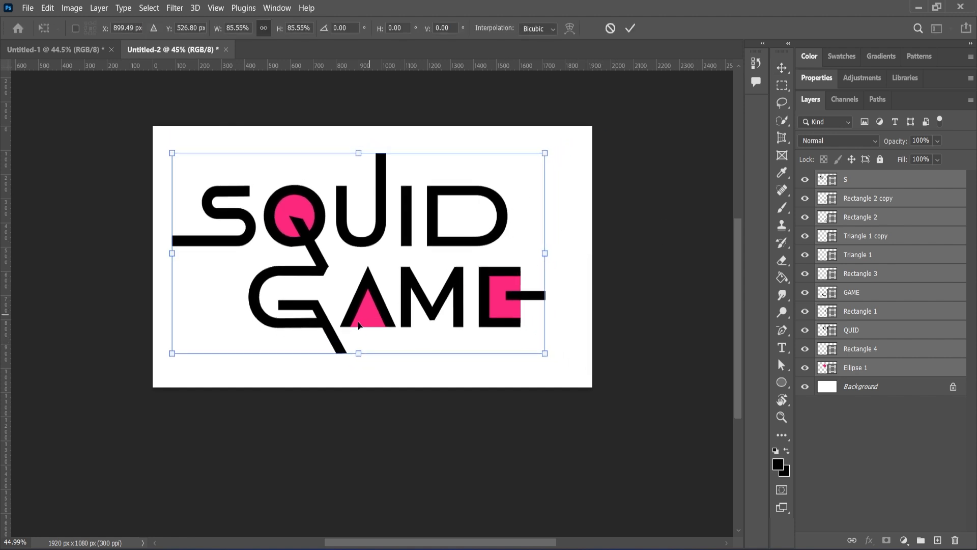
drag(356, 312, 371, 320)
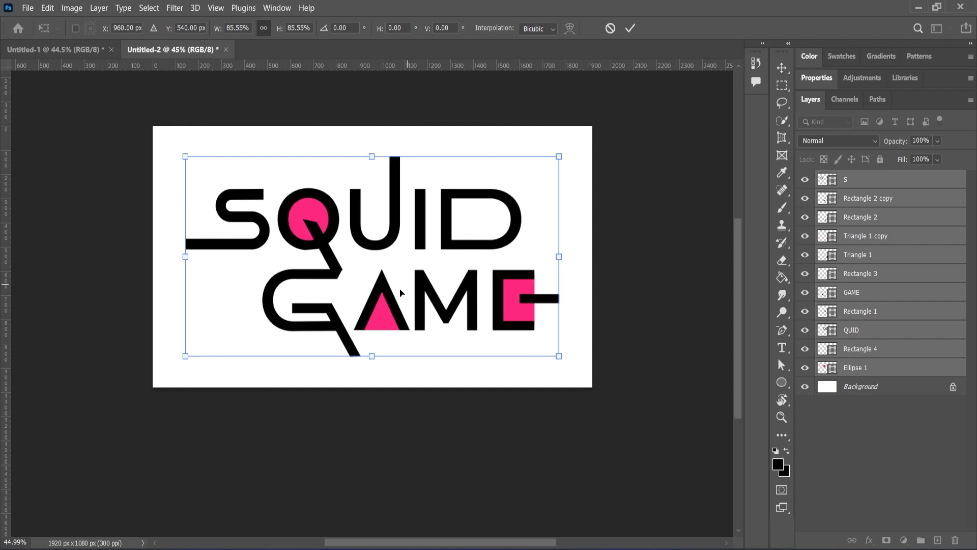
drag(385, 300, 380, 300)
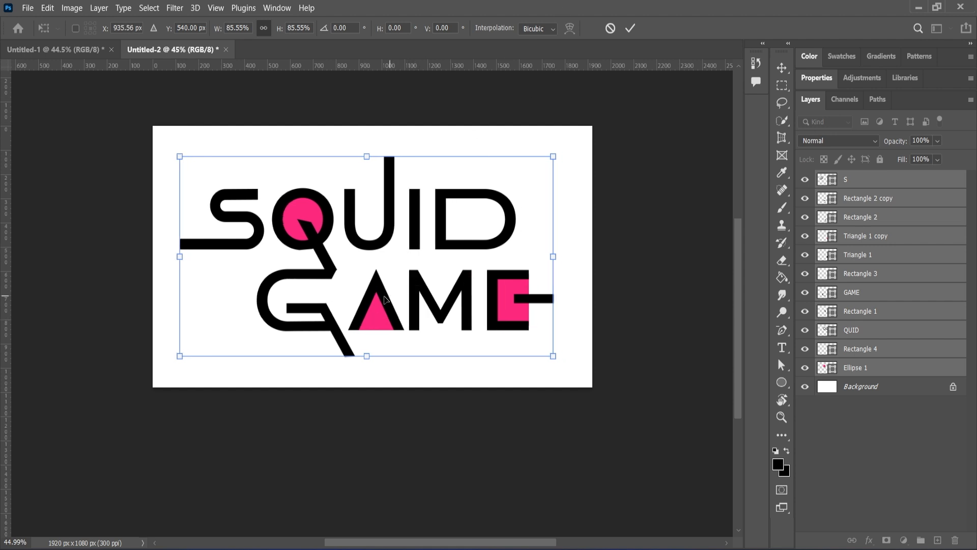
click(630, 28)
scroll(363, 331, up, 3)
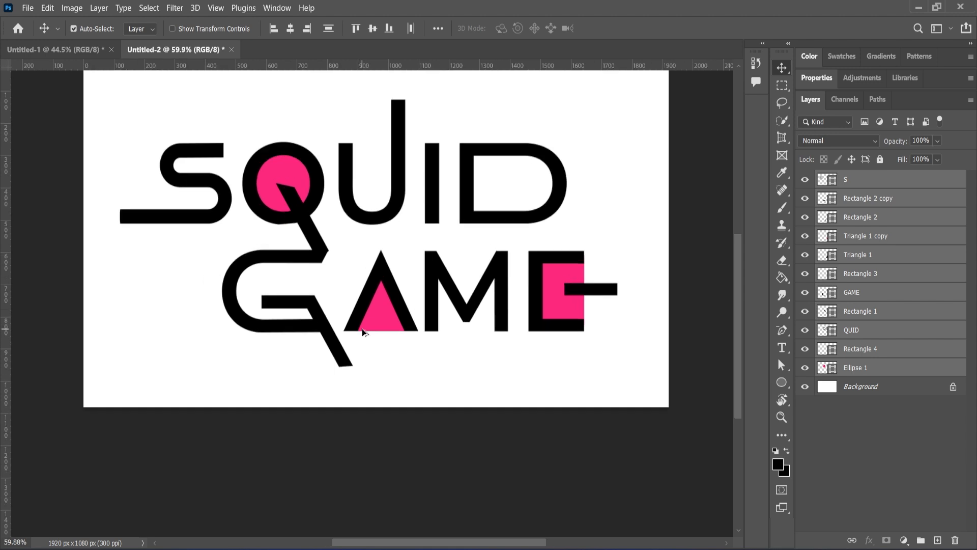
scroll(379, 362, down, 1)
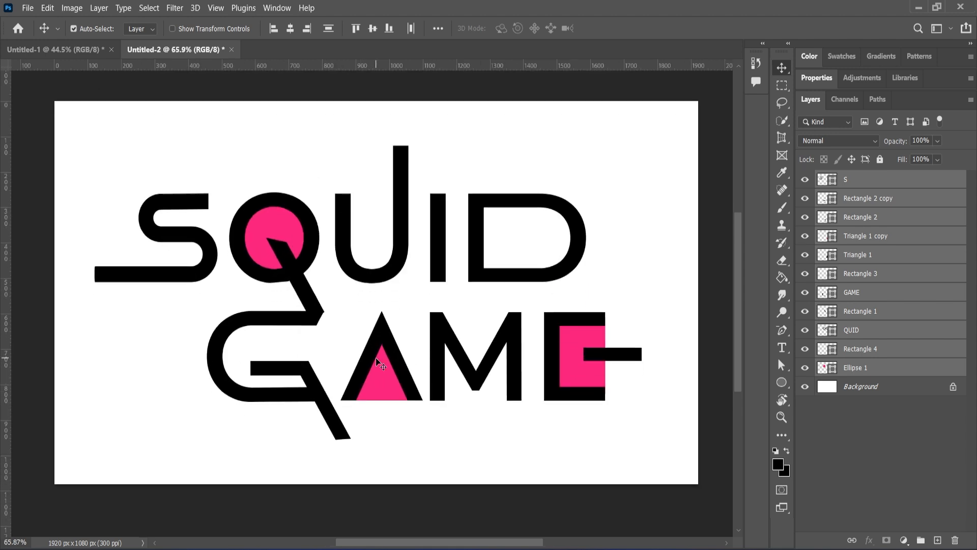